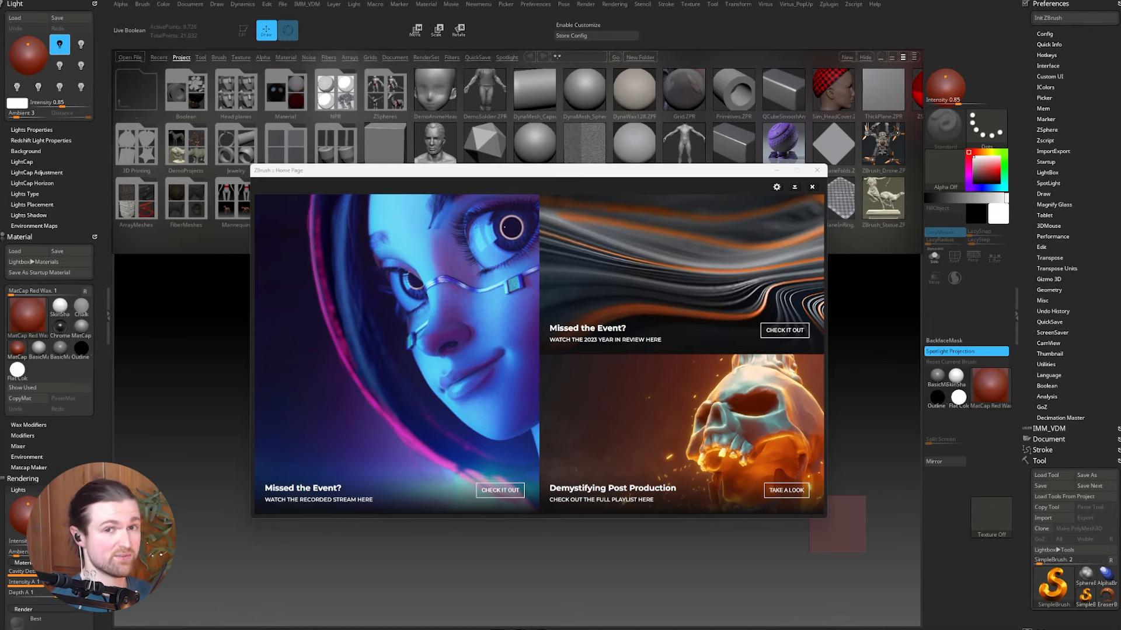
# Step: Open the LightBox and Startup preferences and examine the options that control what opens at launch
pyautogui.click(776, 187)
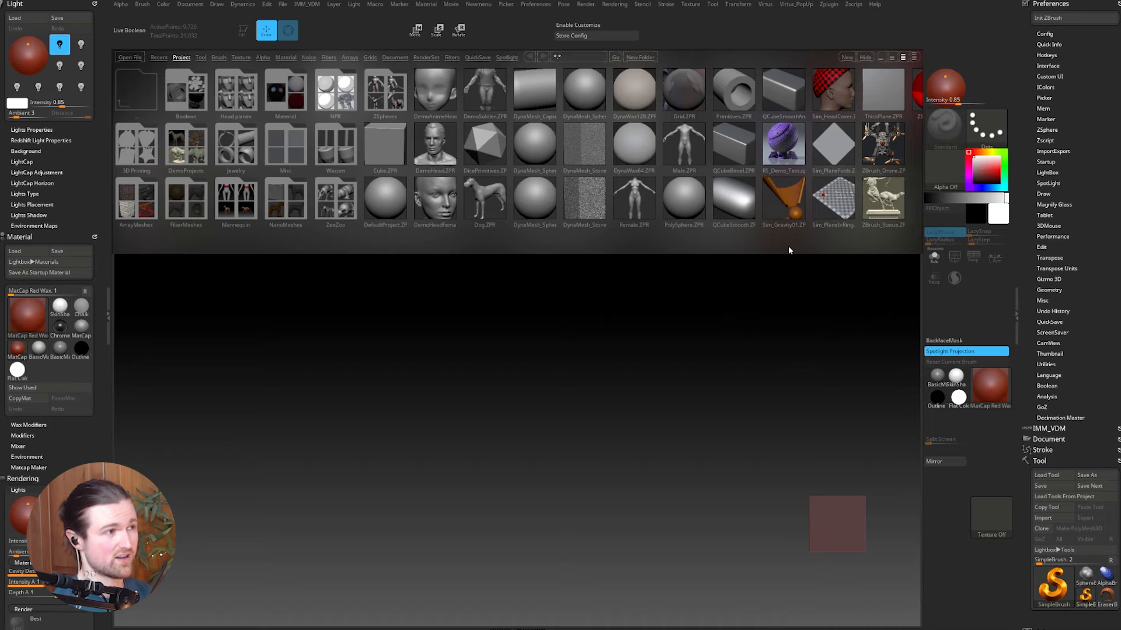
pyautogui.click(536, 4)
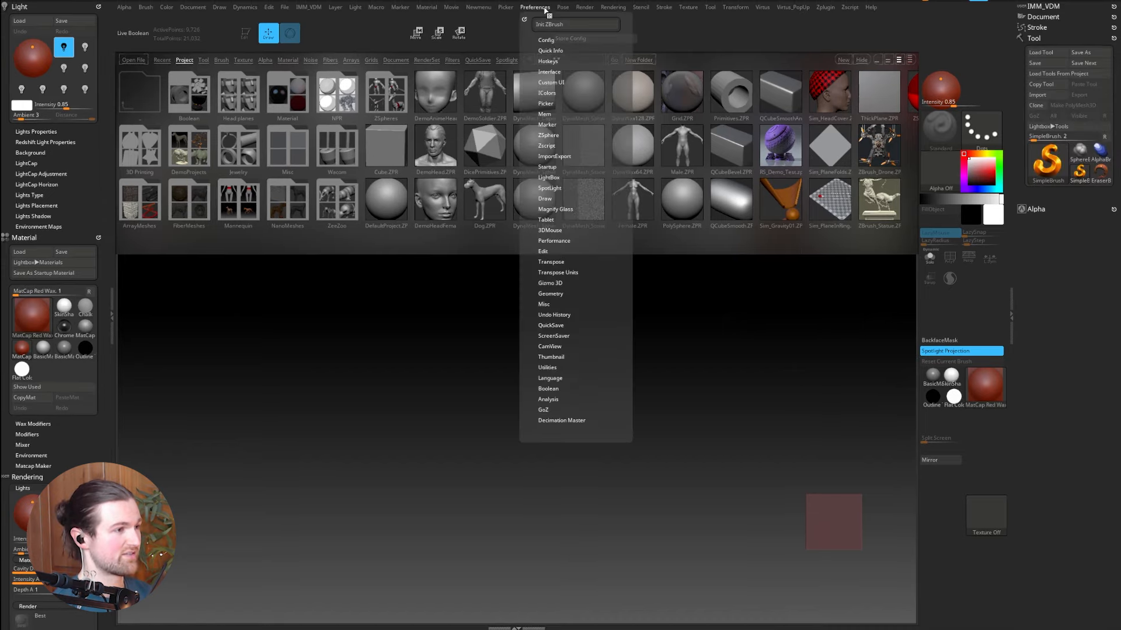
pyautogui.click(549, 177)
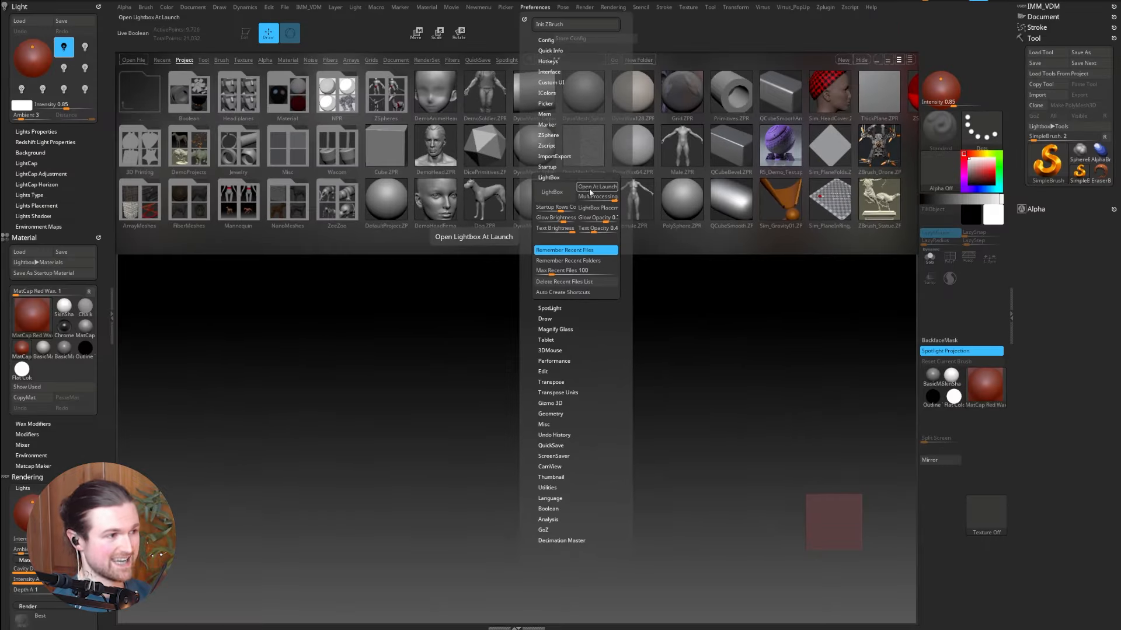
pyautogui.click(549, 90)
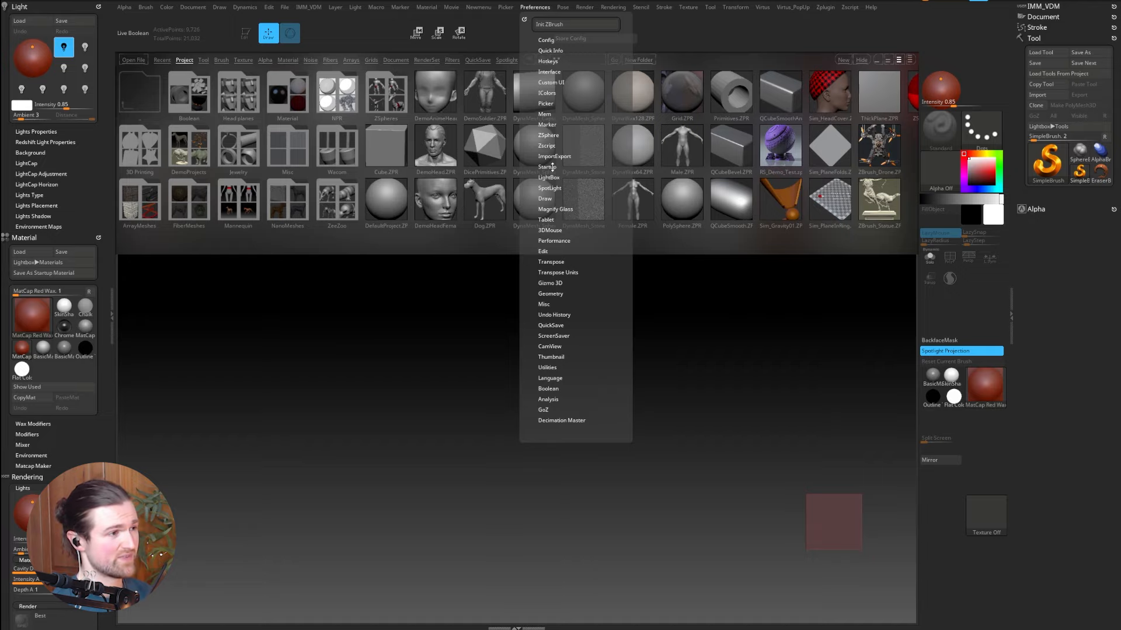
pyautogui.click(554, 167)
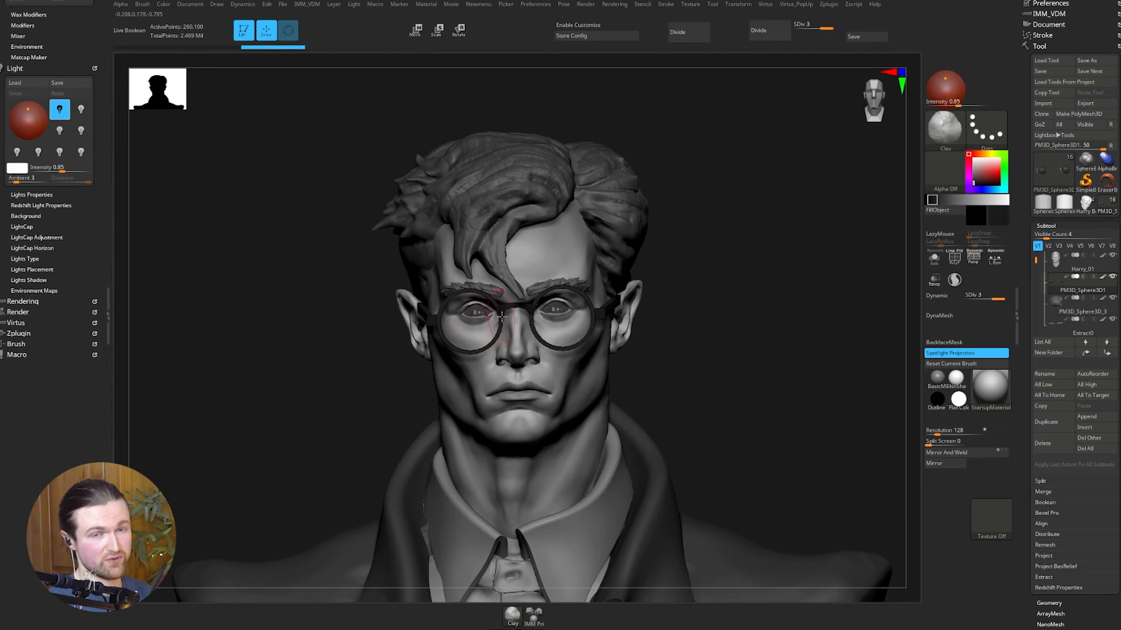
# Step: Open the Config and Hotkeys preferences and enable interface customization
pyautogui.click(535, 4)
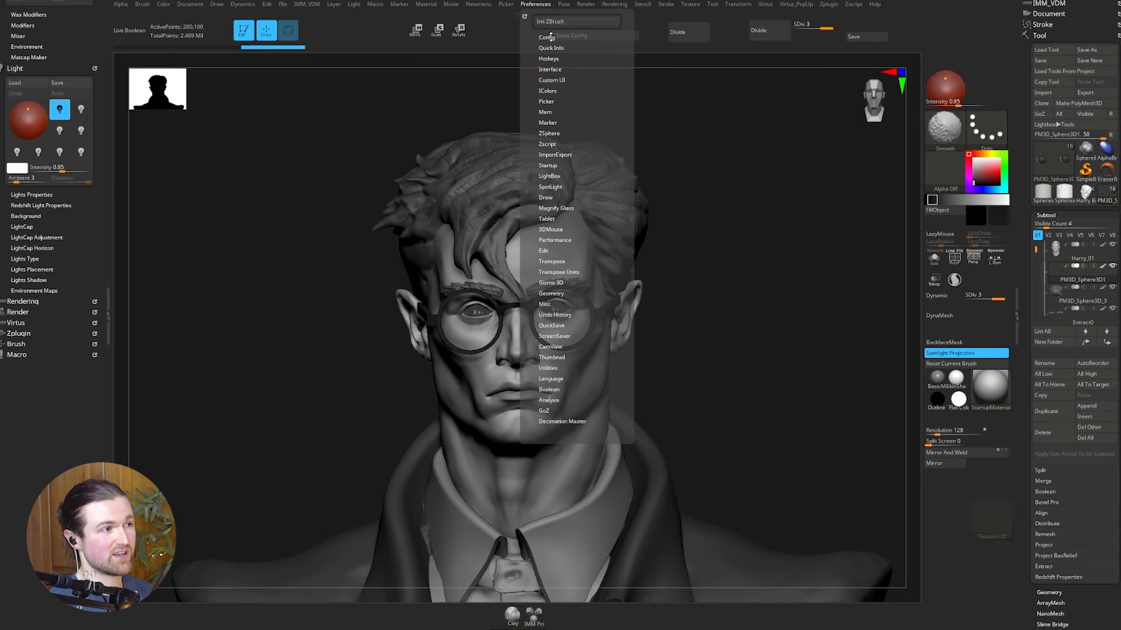
pyautogui.keyDown('shift'); pyautogui.click(550, 39); pyautogui.keyUp('shift')
pyautogui.keyDown('shift'); pyautogui.click(552, 117); pyautogui.keyUp('shift')
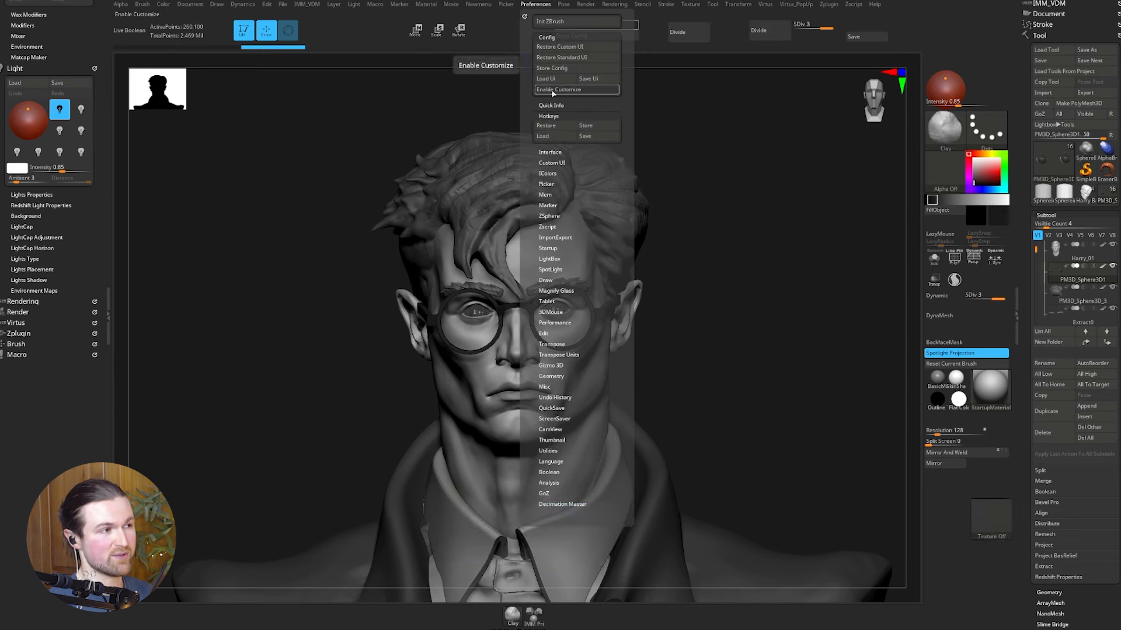
pyautogui.click(555, 90)
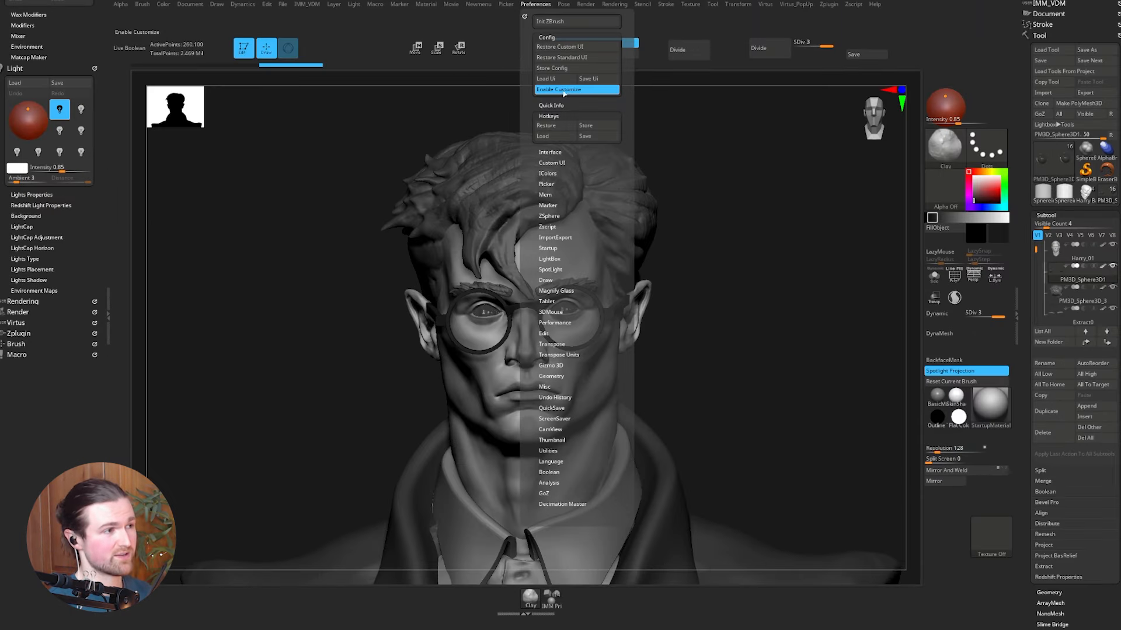
# Step: Add the Enable Customize command to the shelf beside the Move, Scale and Rotate buttons, and switch customization off
pyautogui.hotkey('ctrl', 'alt')
pyautogui.keyDown('ctrl'); pyautogui.keyDown('alt'); pyautogui.moveTo(566, 97); pyautogui.dragTo(352, 61); pyautogui.keyUp('alt'); pyautogui.keyUp('ctrl')
pyautogui.moveTo(535, 5)
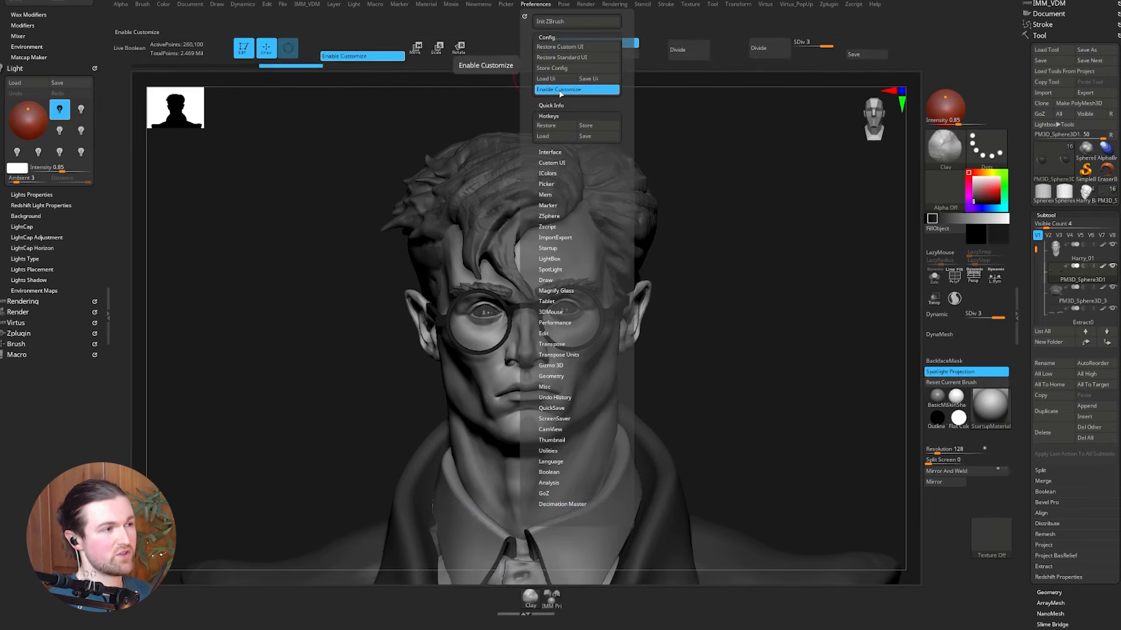
pyautogui.click(562, 89)
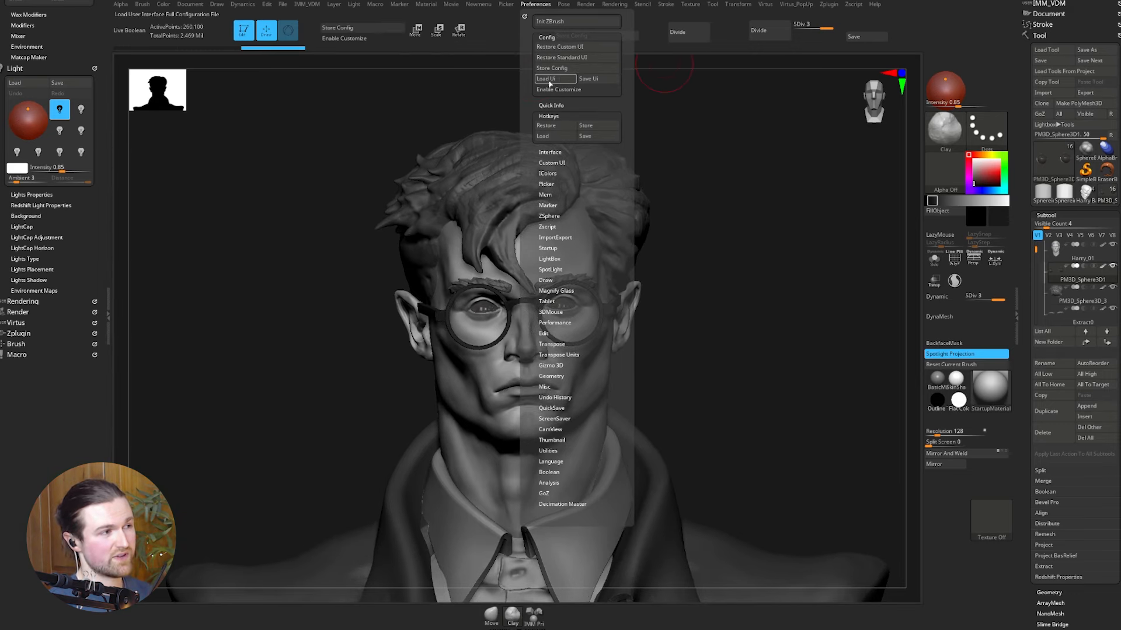
# Step: Load the custom interface configuration file Virtus_CustomUI.cfg
pyautogui.click(551, 86)
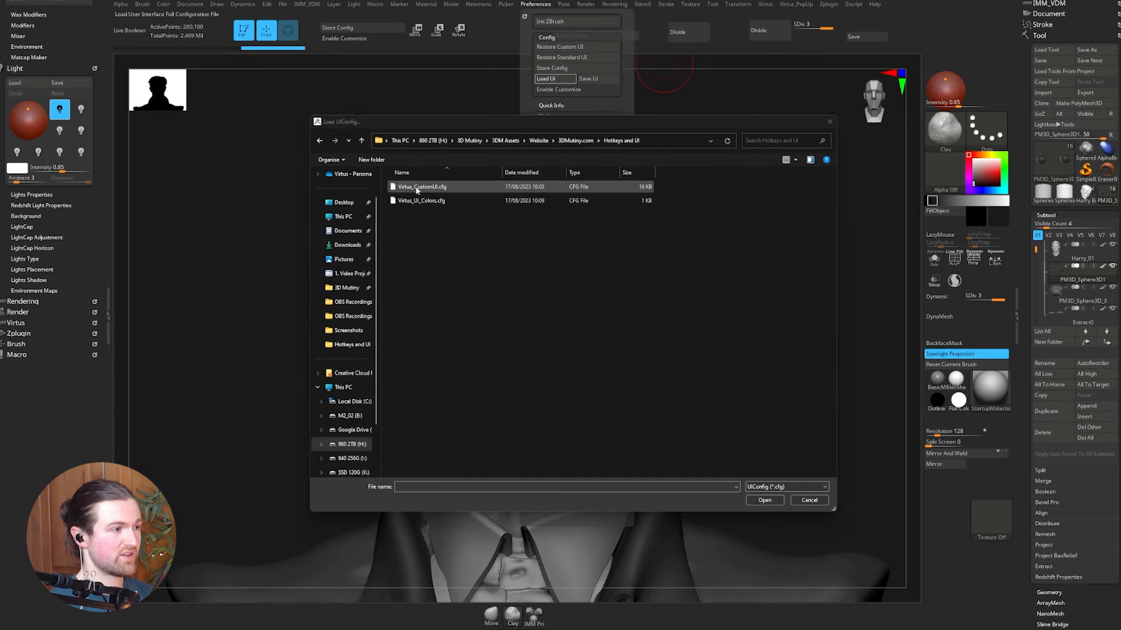
pyautogui.click(419, 188)
pyautogui.click(765, 500)
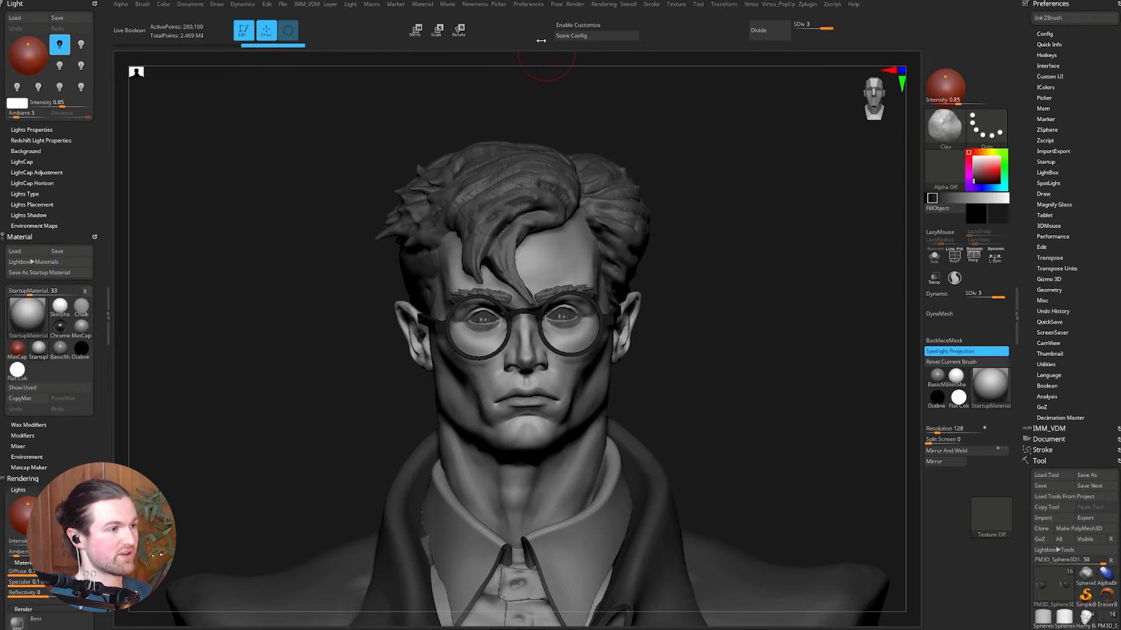
# Step: Load the hotkeys file Virtus Hotkeys
pyautogui.click(534, 4)
pyautogui.click(553, 80)
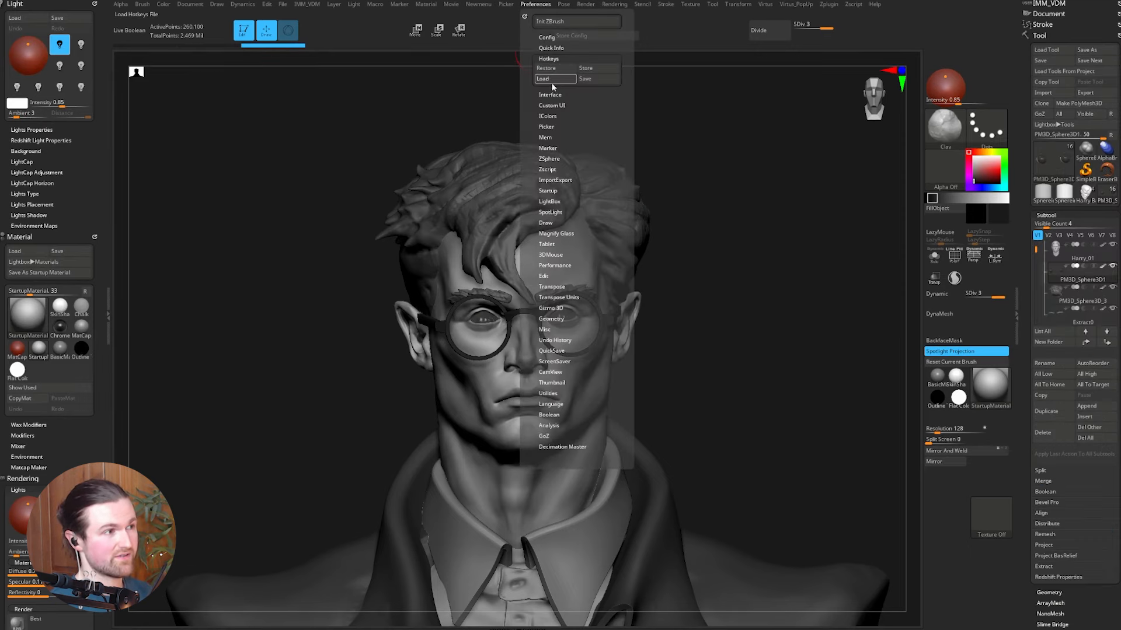
pyautogui.click(413, 187)
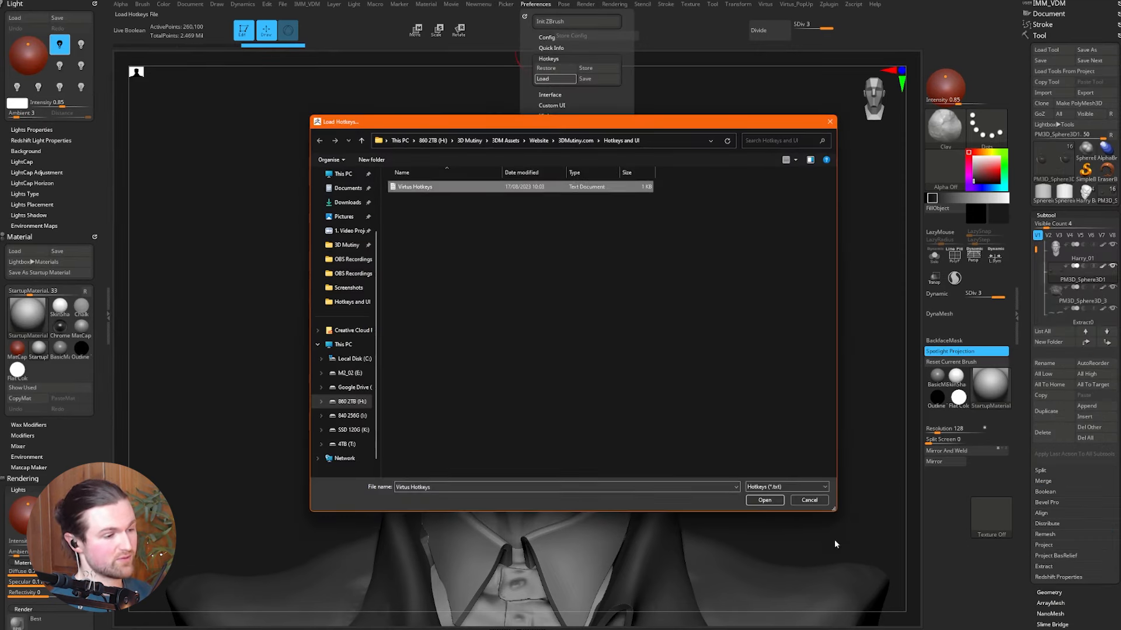
pyautogui.click(765, 501)
# Step: Add the Store Config command to the shelf directly above the custom Enable Customize button
pyautogui.click(547, 37)
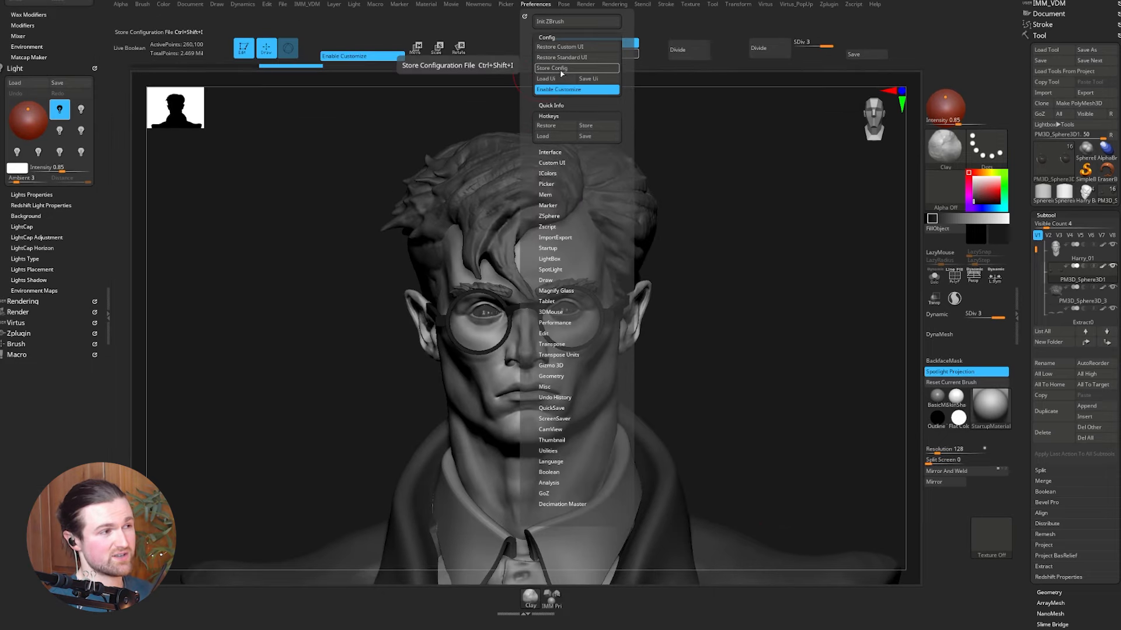
pyautogui.keyDown('ctrl'); pyautogui.keyDown('alt'); pyautogui.moveTo(559, 68); pyautogui.dragTo(344, 45); pyautogui.keyUp('alt'); pyautogui.keyUp('ctrl')
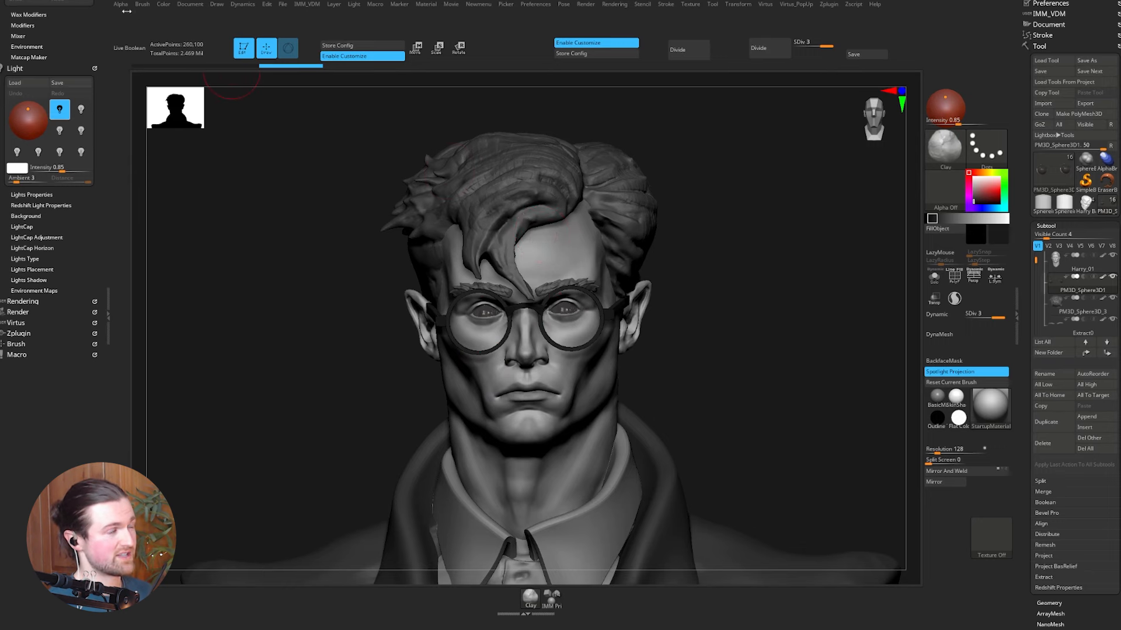
# Step: Add the Move brush to the brush shelf beside the Clay brush
pyautogui.click(143, 6)
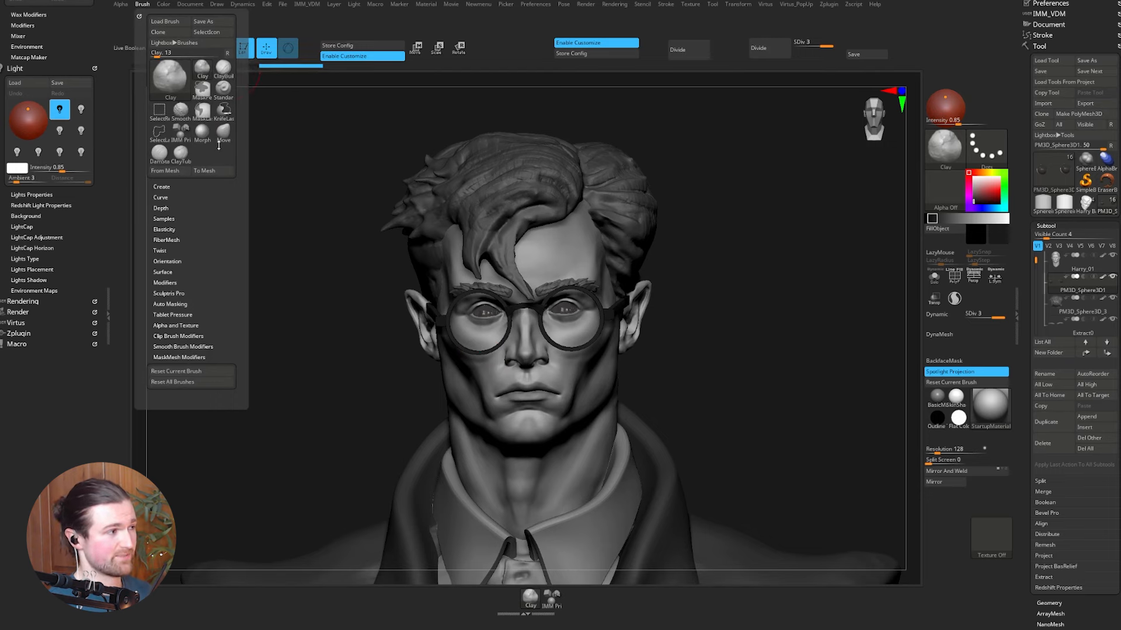
pyautogui.hotkey('ctrl', 'alt')
pyautogui.moveTo(225, 134)
pyautogui.keyDown('ctrl'); pyautogui.keyDown('alt'); pyautogui.mouseDown()
pyautogui.moveTo(447, 566)
pyautogui.moveTo(509, 596)
pyautogui.mouseUp(); pyautogui.keyUp('alt'); pyautogui.keyUp('ctrl')
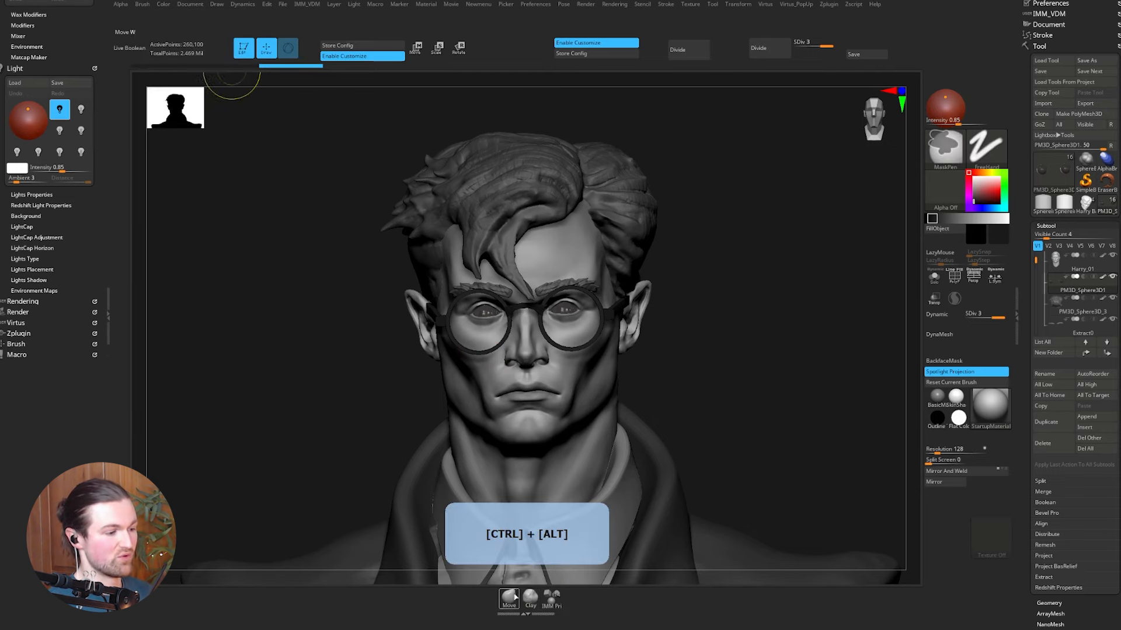
# Step: Switch interface customization off and store the configuration as the startup interface
pyautogui.click(338, 55)
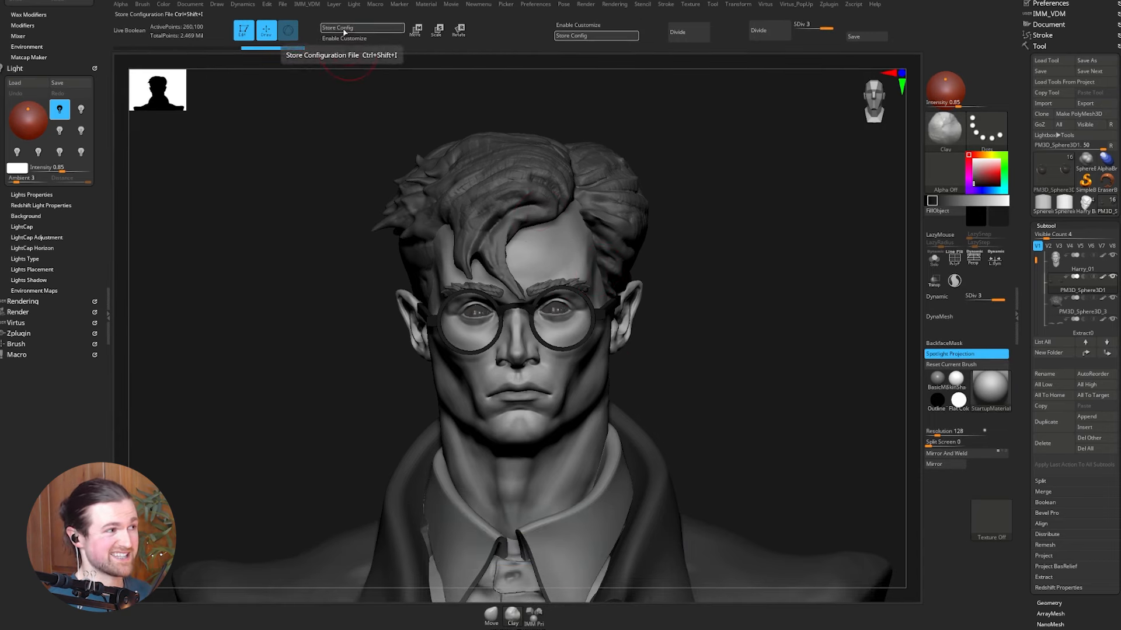
pyautogui.click(345, 30)
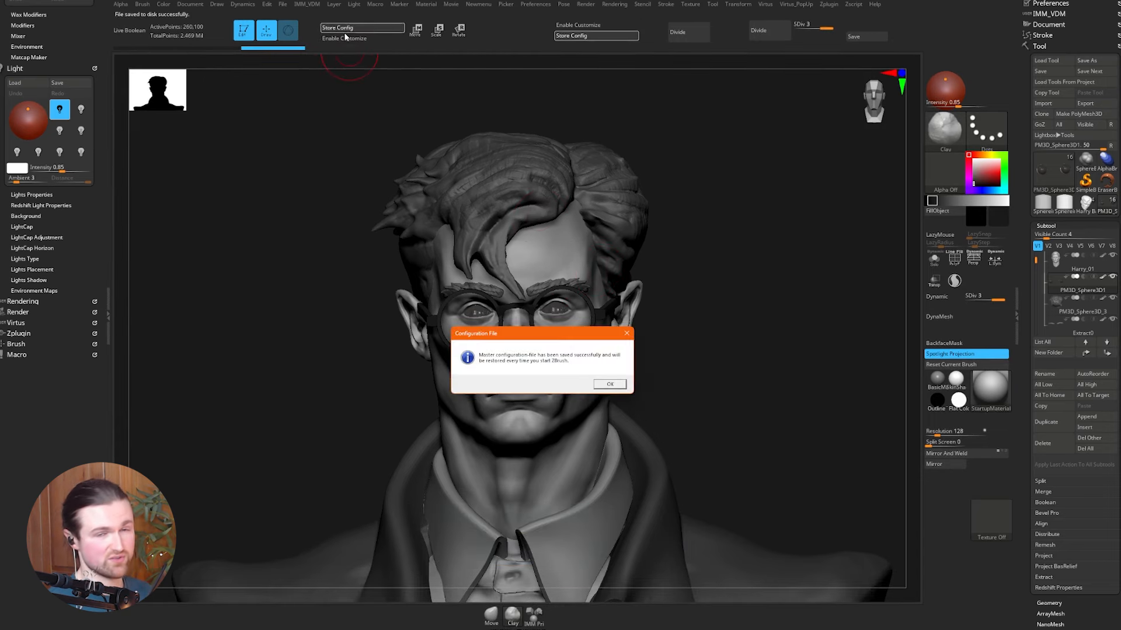
pyautogui.click(610, 386)
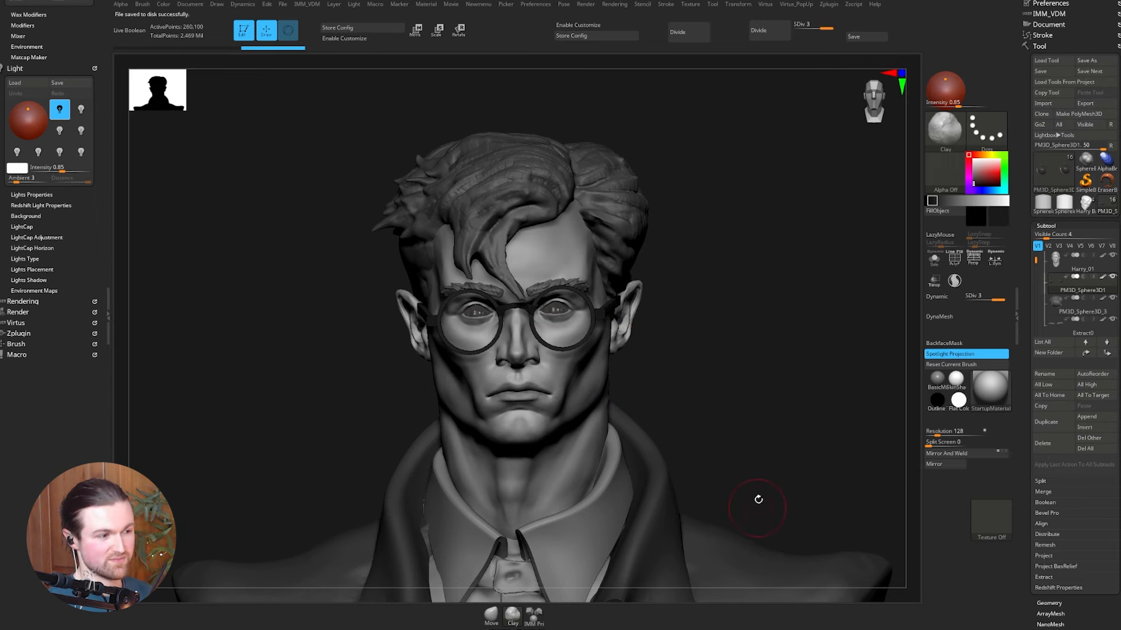
pyautogui.moveTo(513, 597); pyautogui.dragTo(514, 587)
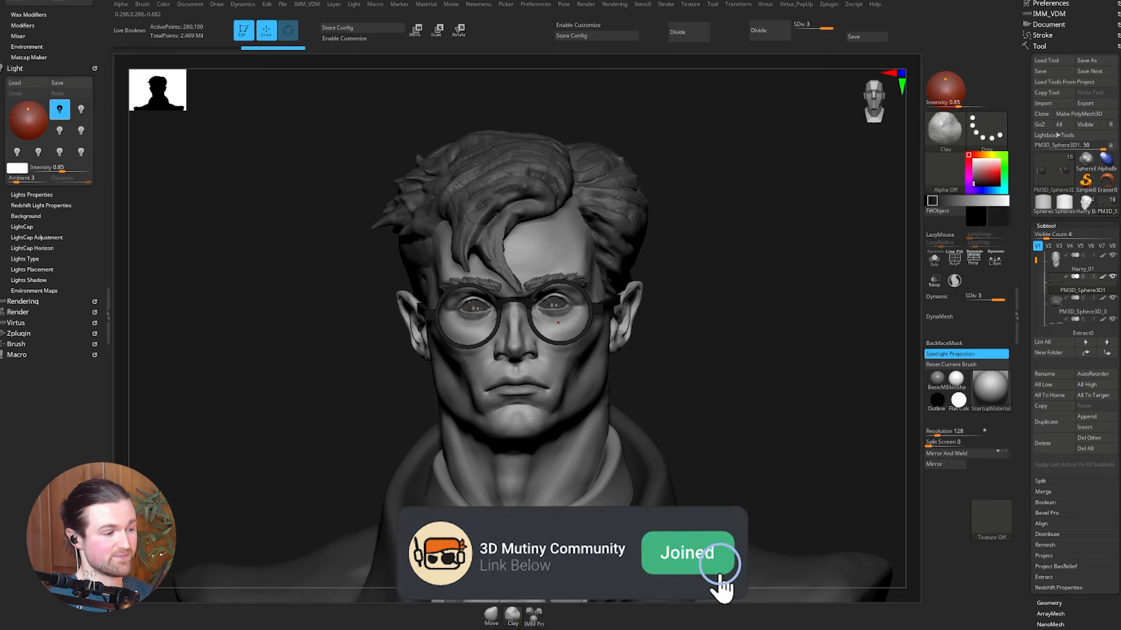
pyautogui.click(535, 4)
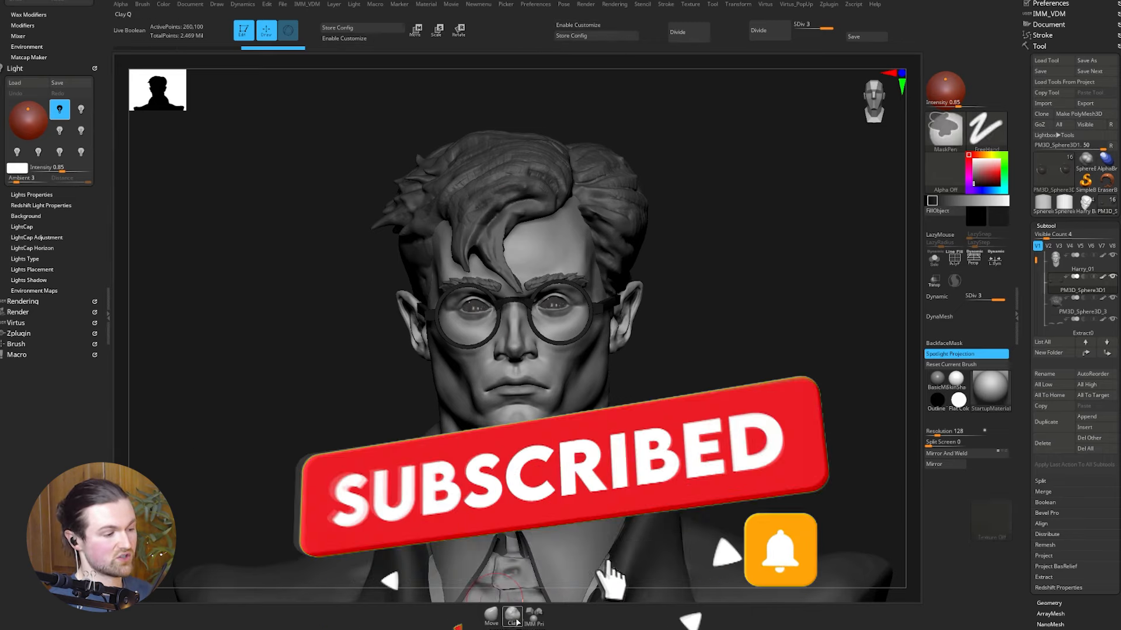
# Step: Assign the custom hotkey 1 to the Clay brush
pyautogui.hotkey('ctrl', 'alt')
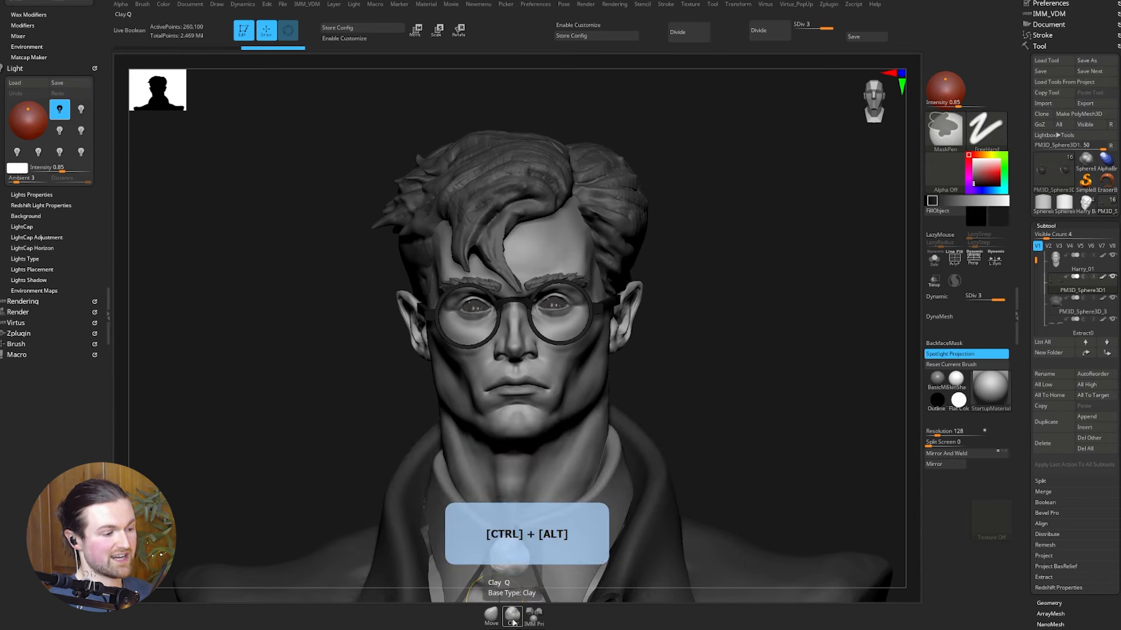
pyautogui.keyDown('ctrl'); pyautogui.keyDown('alt'); pyautogui.click(512, 616); pyautogui.keyUp('alt'); pyautogui.keyUp('ctrl')
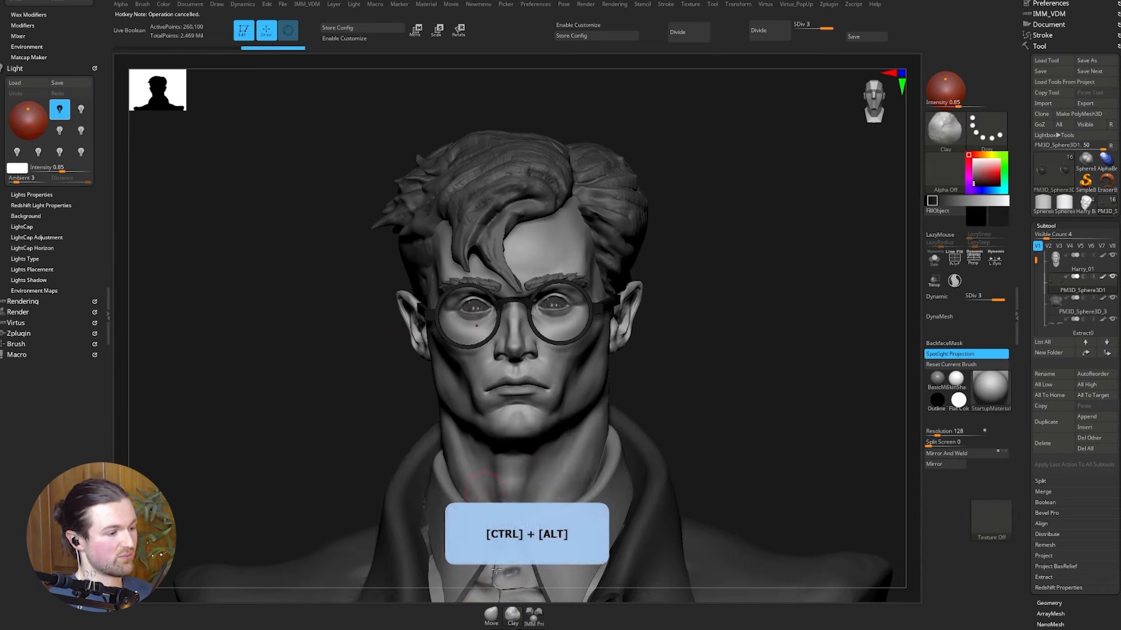
pyautogui.keyDown('ctrl'); pyautogui.keyDown('alt'); pyautogui.click(511, 617); pyautogui.keyUp('alt'); pyautogui.keyUp('ctrl')
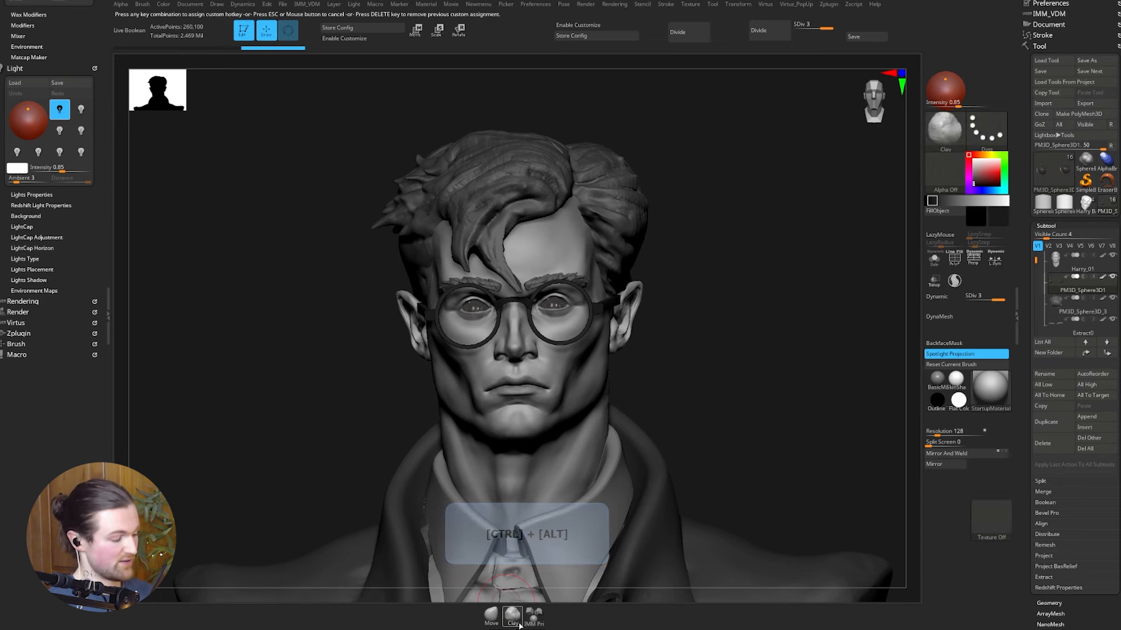
pyautogui.press('1')
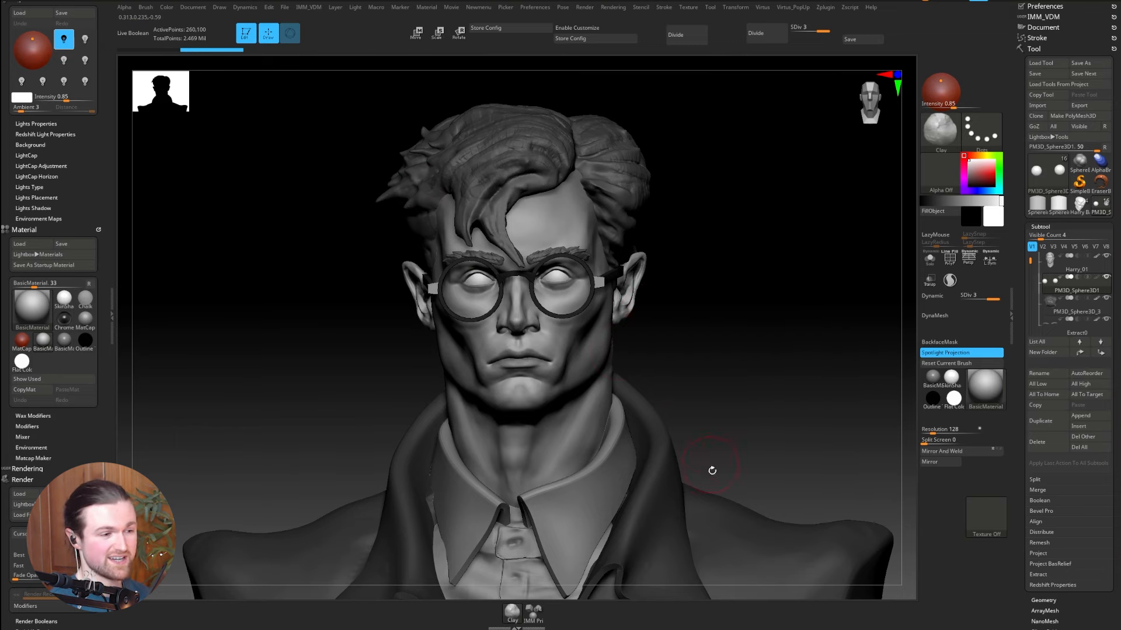
# Step: Set the document's background gradient rate to 0 to get a flat backdrop behind the bust
pyautogui.moveTo(790, 338)
pyautogui.keyDown('alt'); pyautogui.mouseDown()
pyautogui.moveTo(766, 233)
pyautogui.moveTo(662, 425)
pyautogui.moveTo(737, 444)
pyautogui.mouseUp(); pyautogui.keyUp('alt')
pyautogui.moveTo(712, 356); pyautogui.dragTo(645, 326)
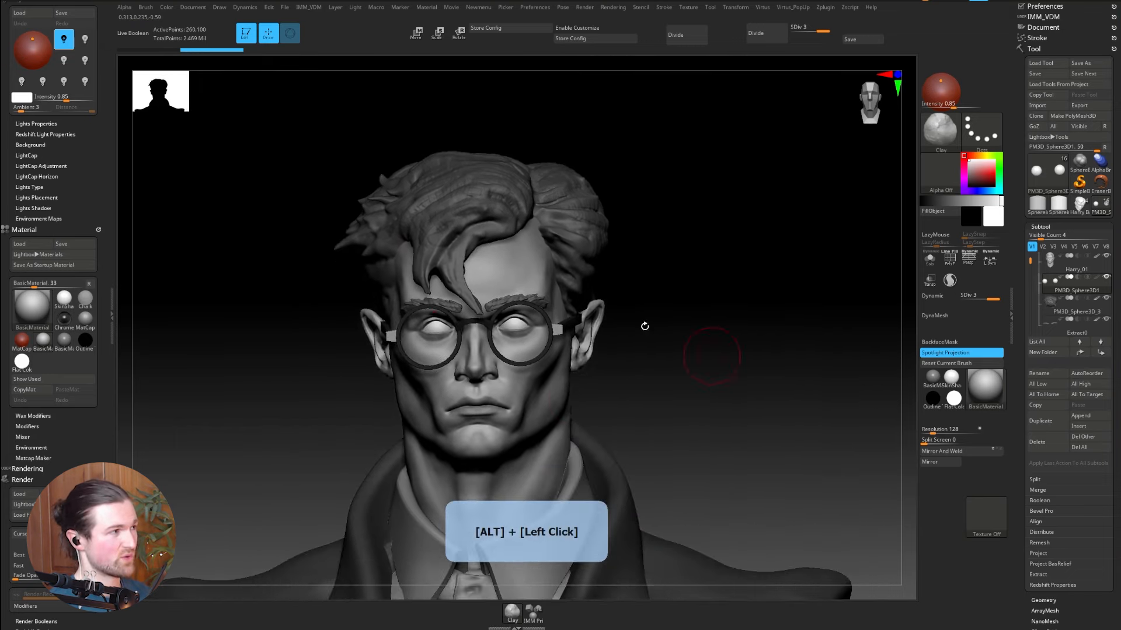
pyautogui.click(194, 8)
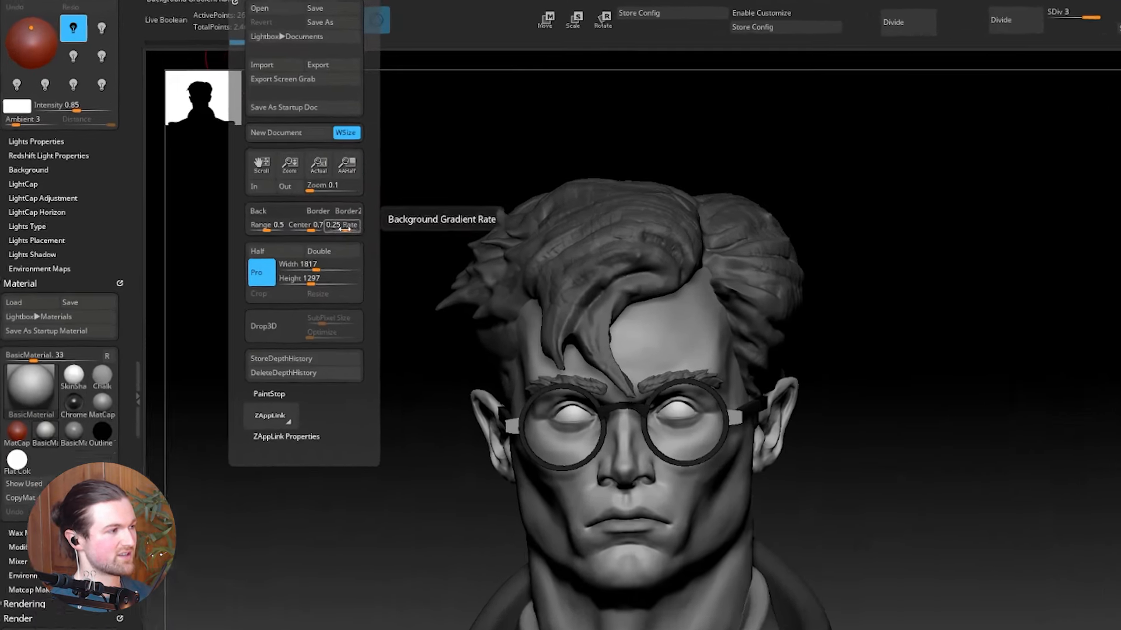
pyautogui.click(292, 202)
pyautogui.write('0')
pyautogui.press('Return')
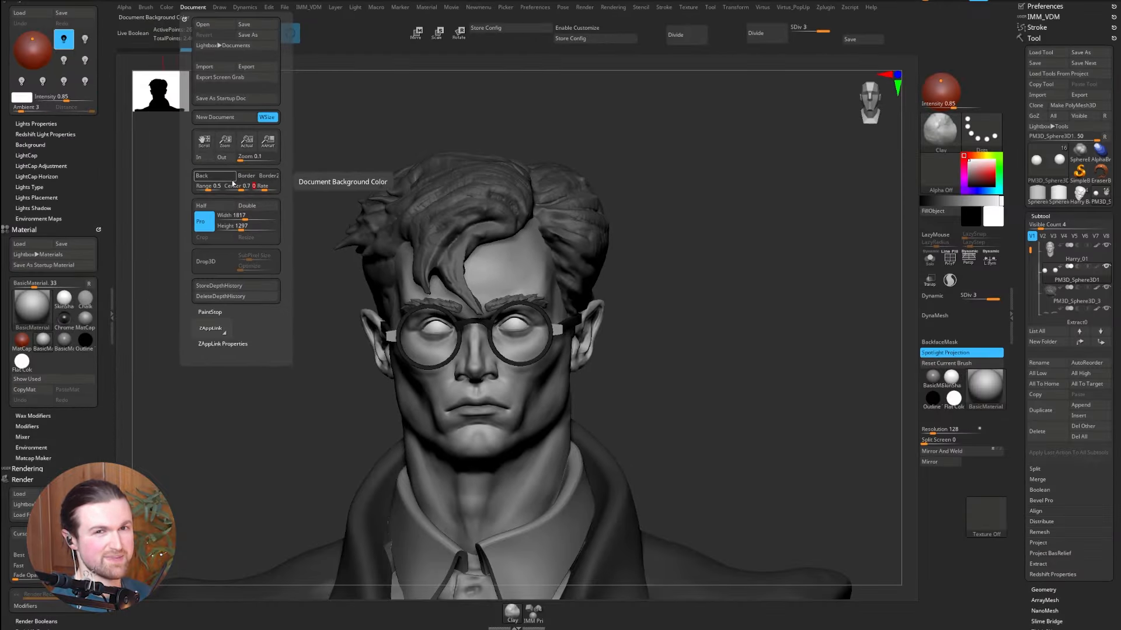
# Step: Pick a darker grey color and apply it as the document background color
pyautogui.click(166, 7)
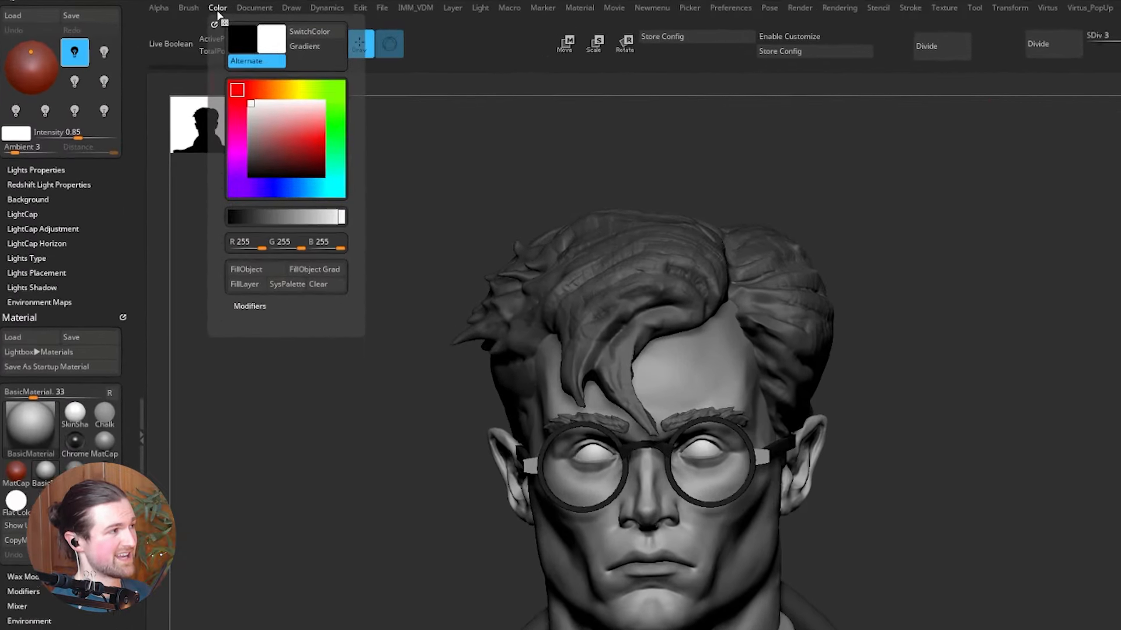
pyautogui.click(273, 51)
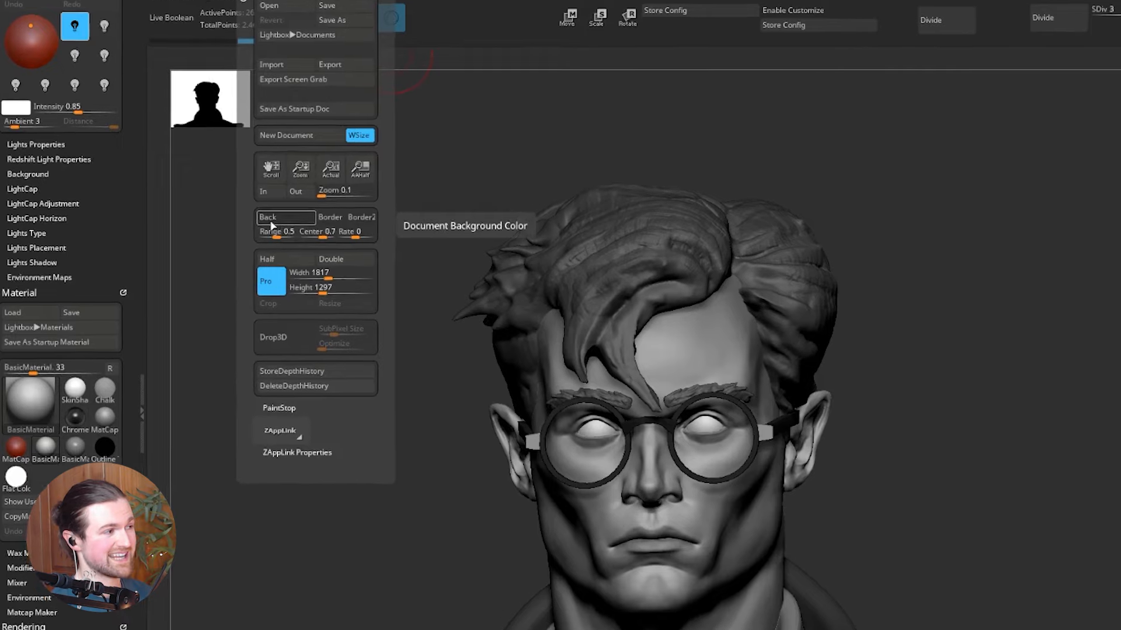
pyautogui.click(279, 224)
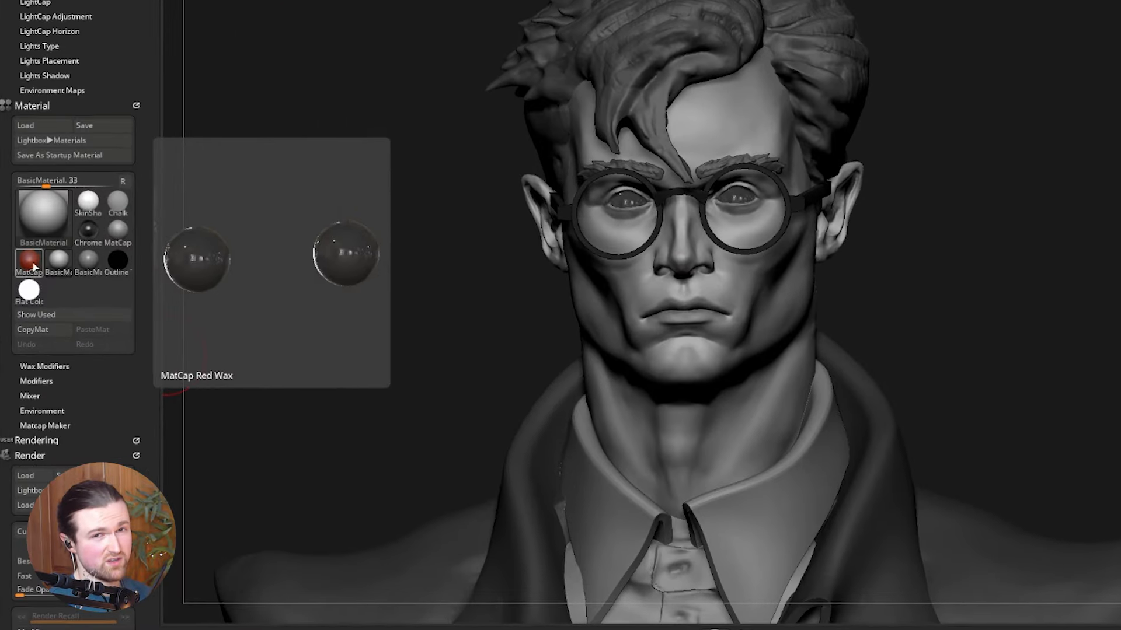
# Step: Try the MatCap Red Wax material on the bust and switch back to BasicMaterial
pyautogui.click(32, 268)
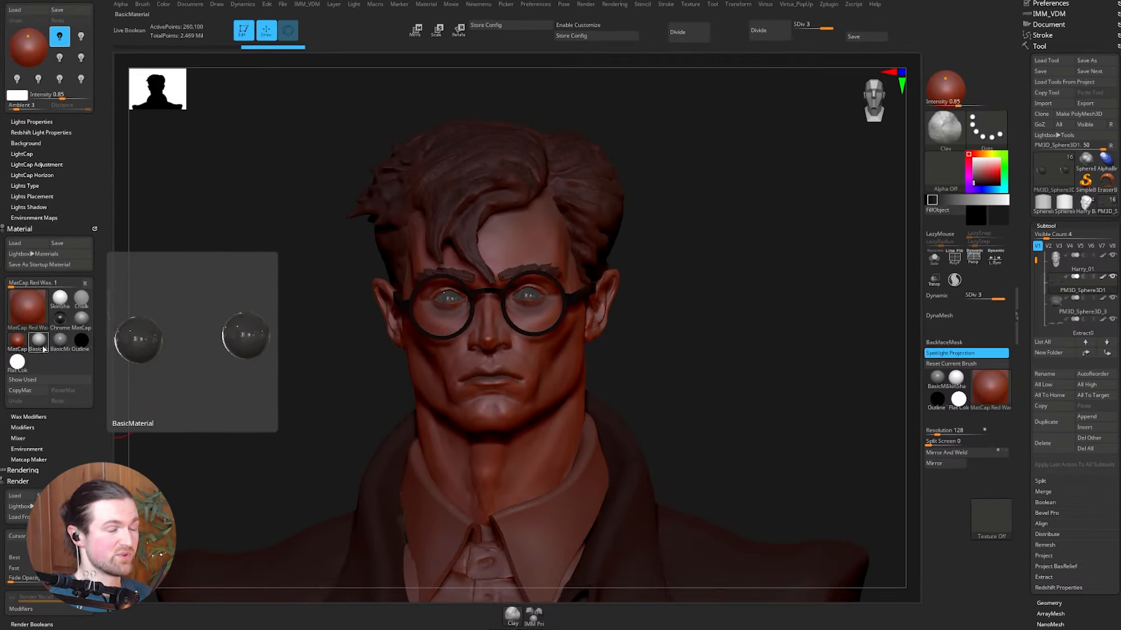
pyautogui.click(40, 345)
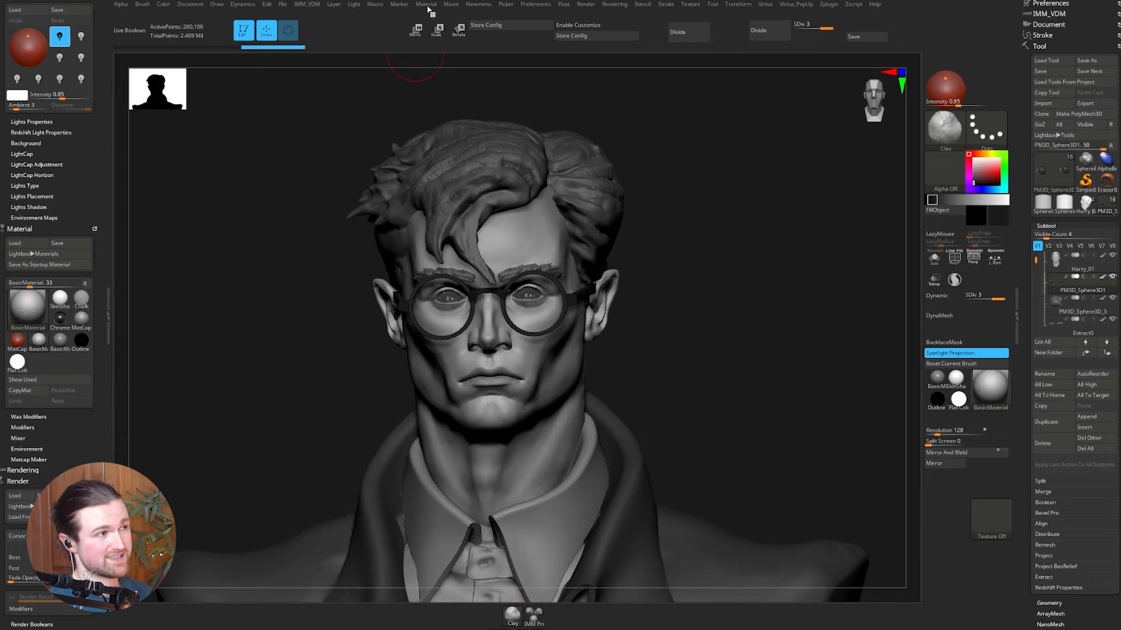
# Step: Dock the Material palette in the side tray and save BasicMaterial as the startup material
pyautogui.click(426, 5)
pyautogui.moveTo(419, 14); pyautogui.dragTo(36, 88)
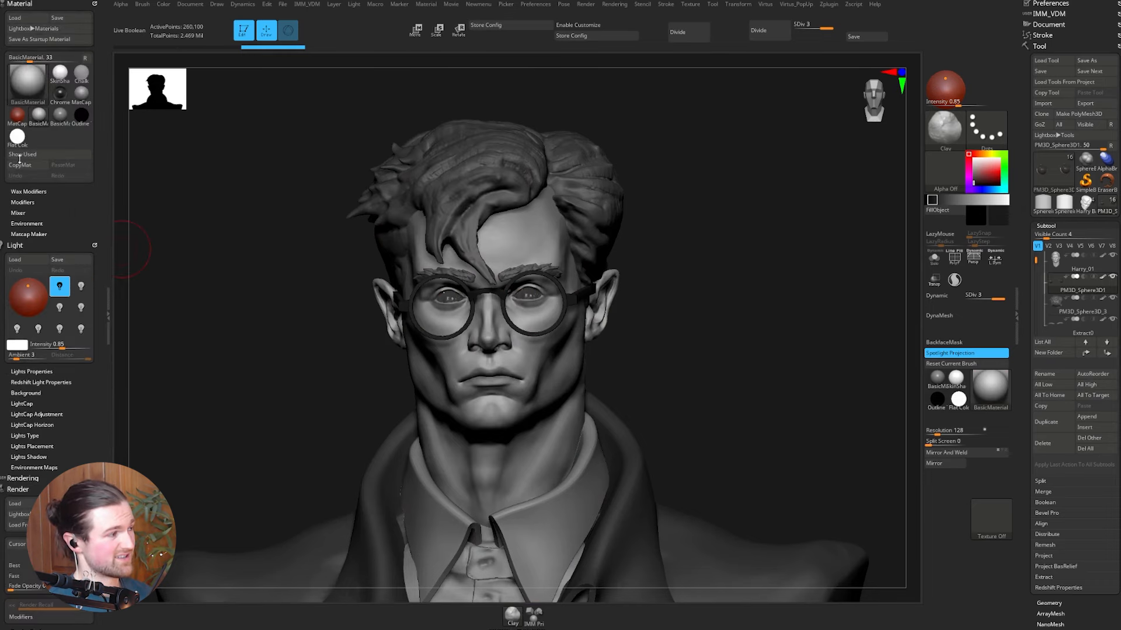
pyautogui.click(30, 96)
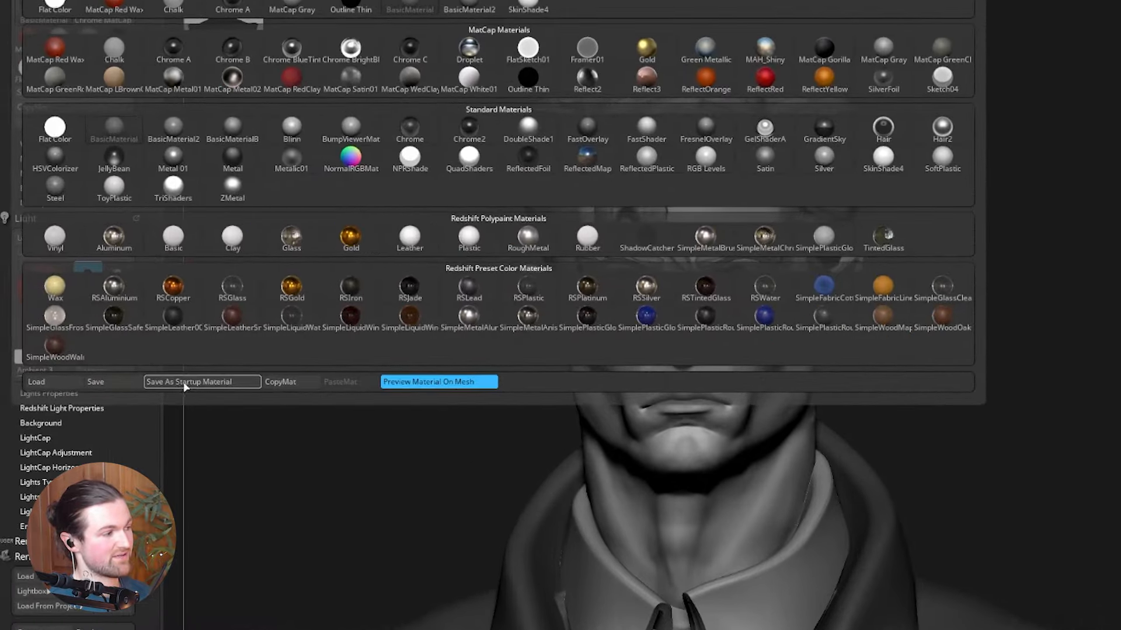
pyautogui.click(184, 382)
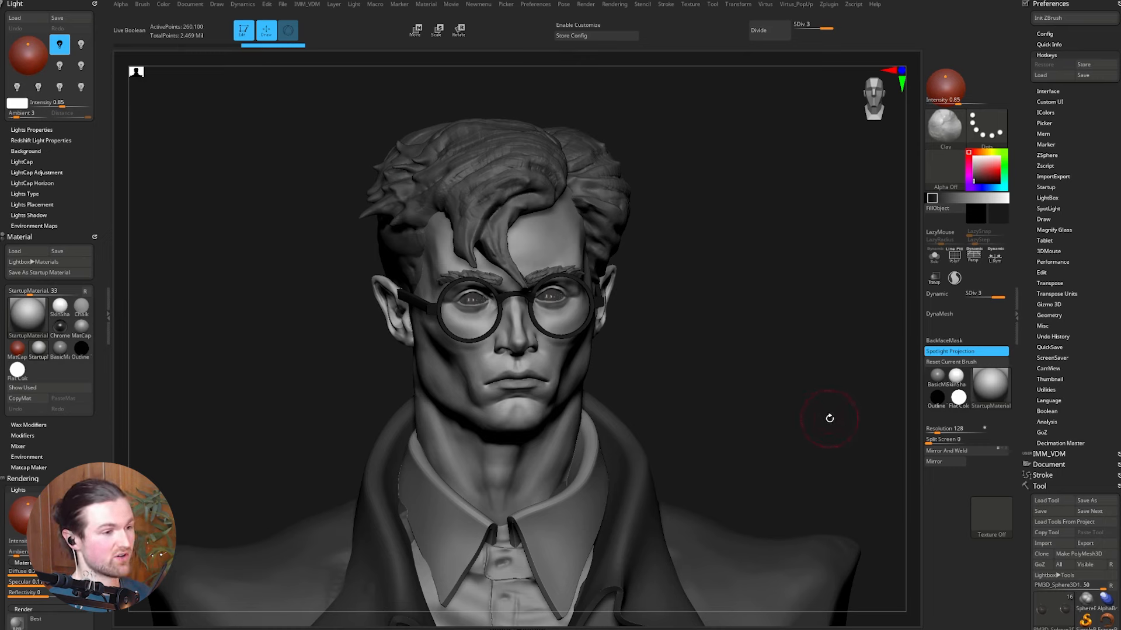
# Step: Bring up the quick-access brush settings popup and examine the bust's eyes and glasses up close
pyautogui.moveTo(750, 363); pyautogui.dragTo(683, 342)
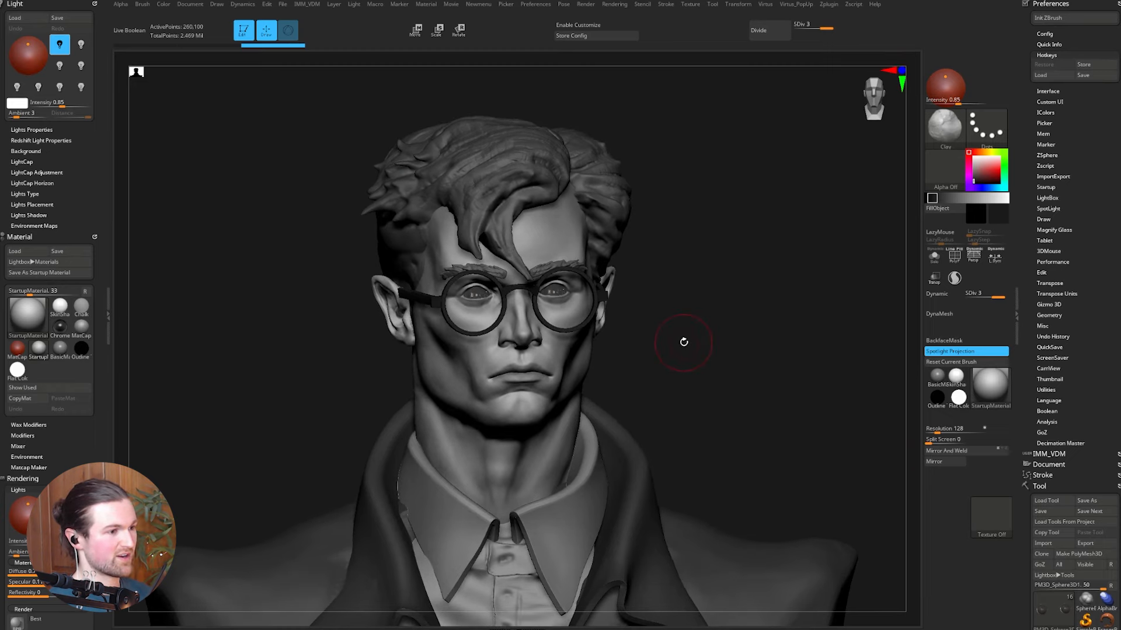
pyautogui.press('space')
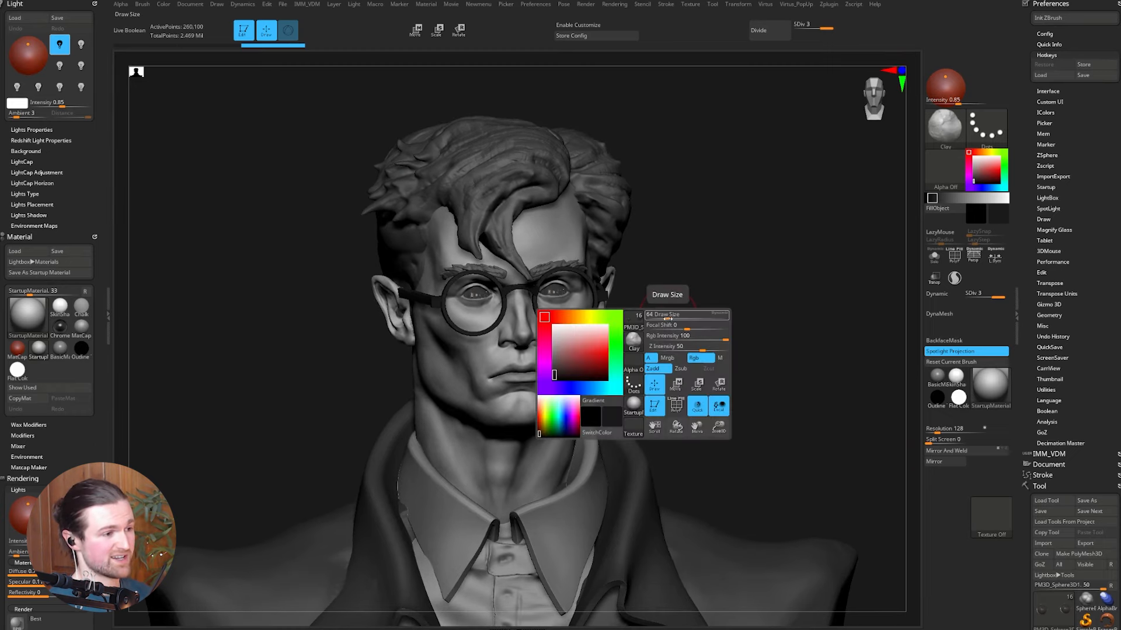
pyautogui.click(675, 384)
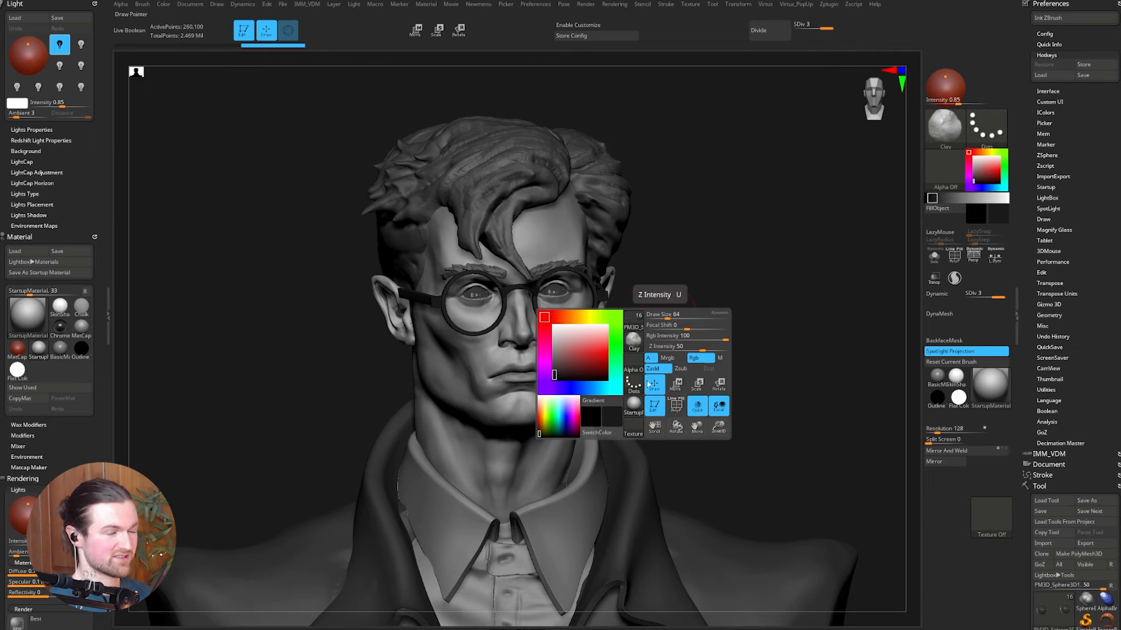
pyautogui.keyDown('alt'); pyautogui.moveTo(676, 403); pyautogui.dragTo(782, 572); pyautogui.keyUp('alt')
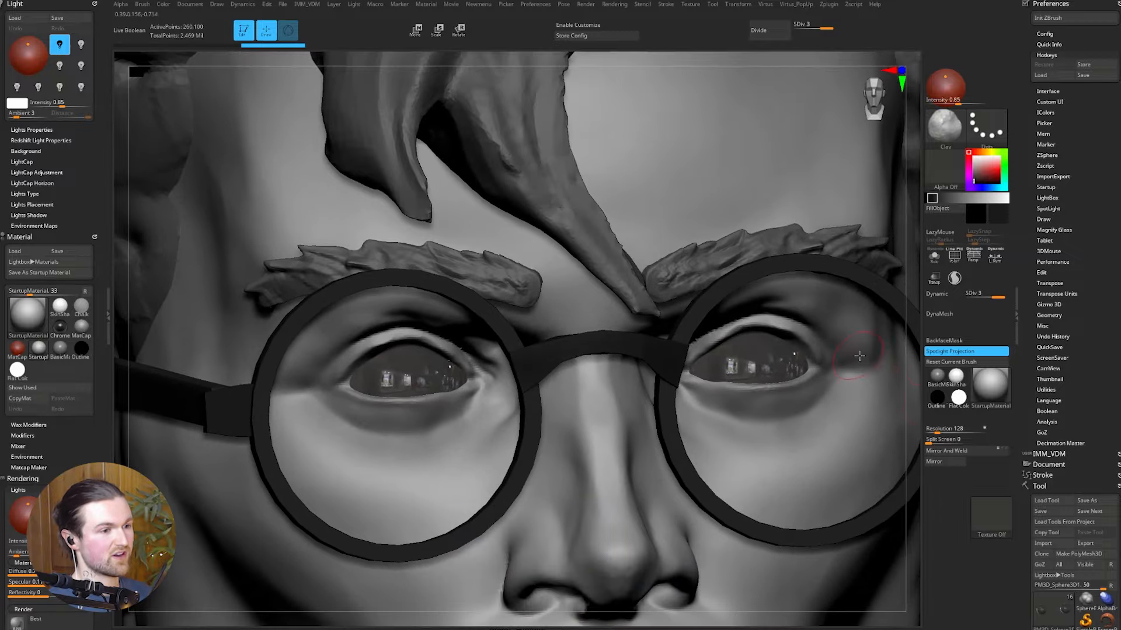
pyautogui.moveTo(913, 360); pyautogui.dragTo(913, 385)
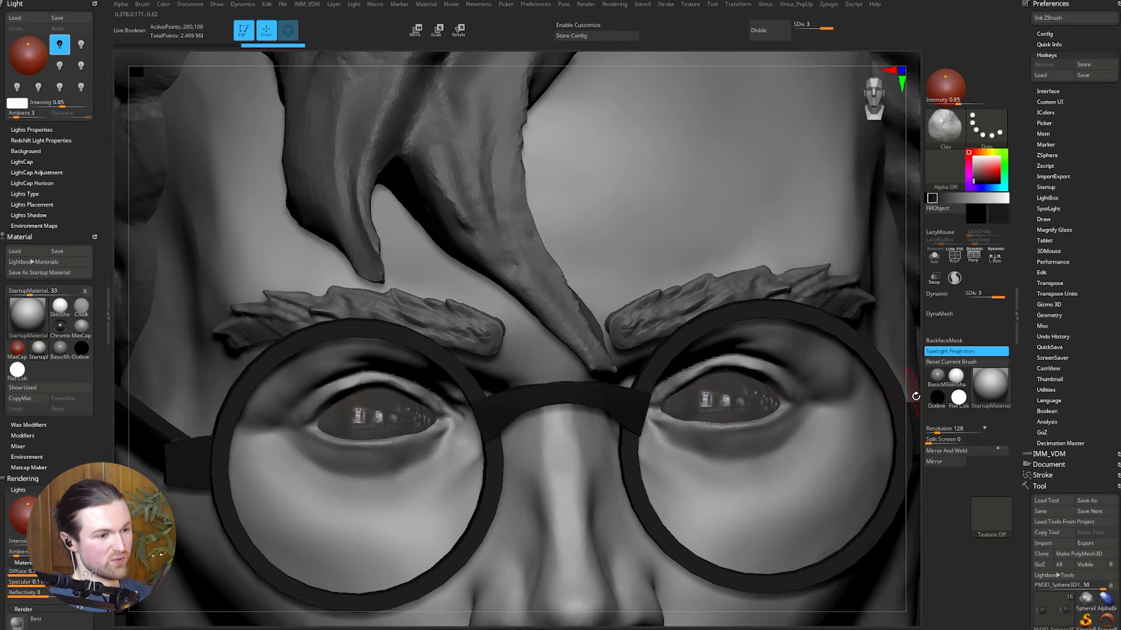
pyautogui.moveTo(914, 392); pyautogui.dragTo(739, 390)
# Step: Create a new document fitted to the window size without saving the changes to the current one
pyautogui.click(189, 4)
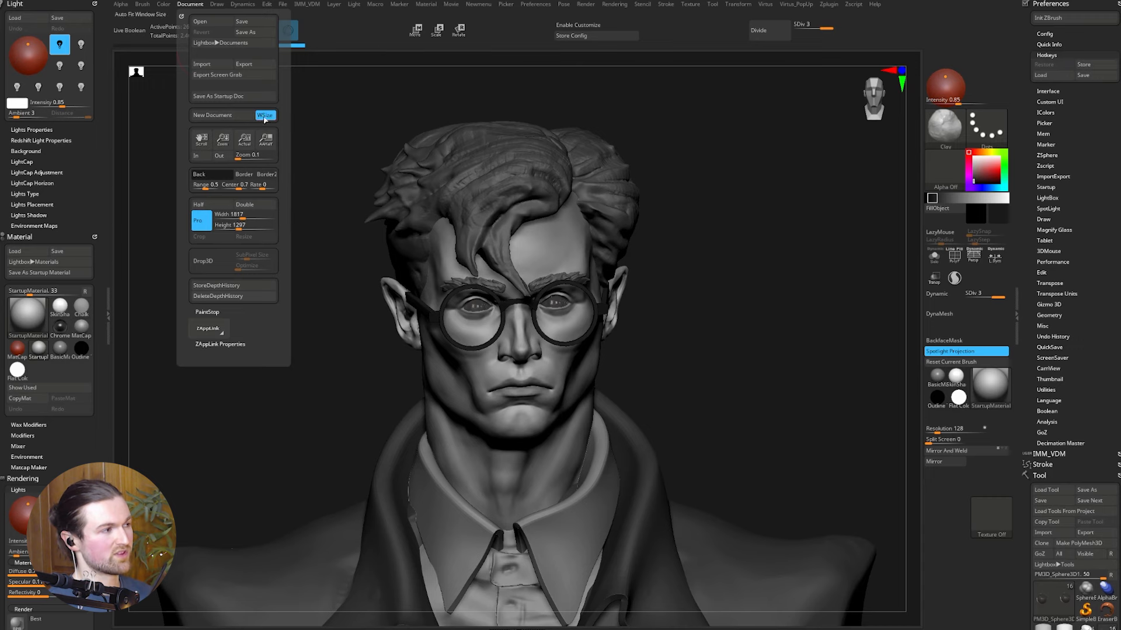
pyautogui.click(222, 117)
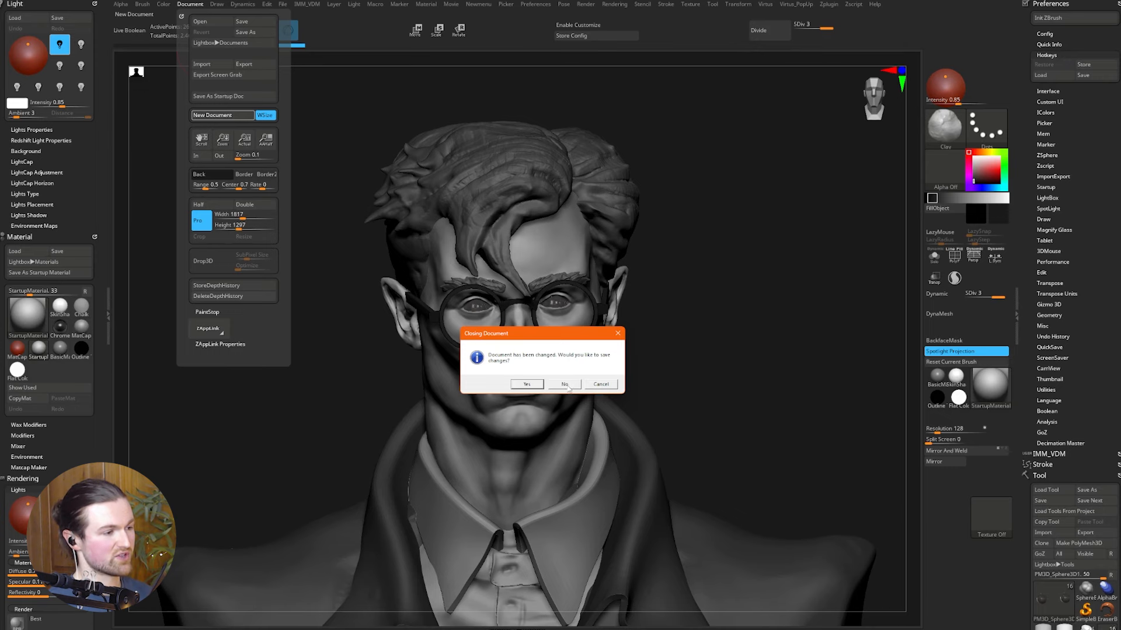
pyautogui.click(565, 384)
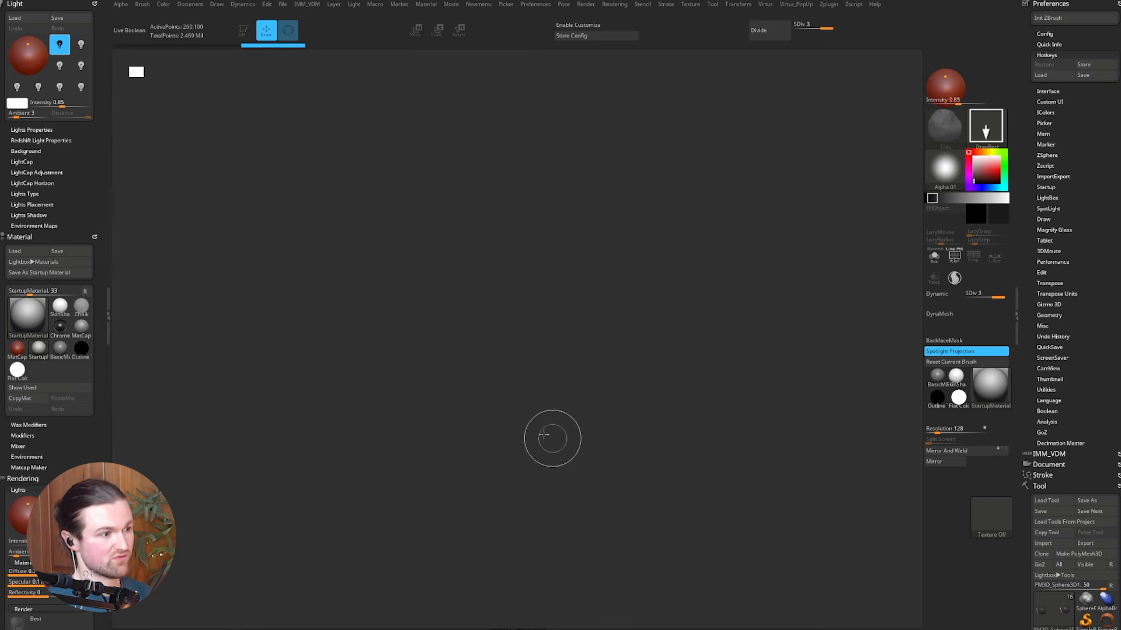
# Step: Redraw the bust on the empty canvas, enter edit mode and make the Harry_01 head the active subtool
pyautogui.moveTo(516, 319); pyautogui.dragTo(528, 421)
pyautogui.press('t')
pyautogui.keyDown('alt'); pyautogui.moveTo(800, 391); pyautogui.dragTo(787, 219); pyautogui.keyUp('alt')
pyautogui.keyDown('alt'); pyautogui.moveTo(741, 262); pyautogui.dragTo(764, 350); pyautogui.keyUp('alt')
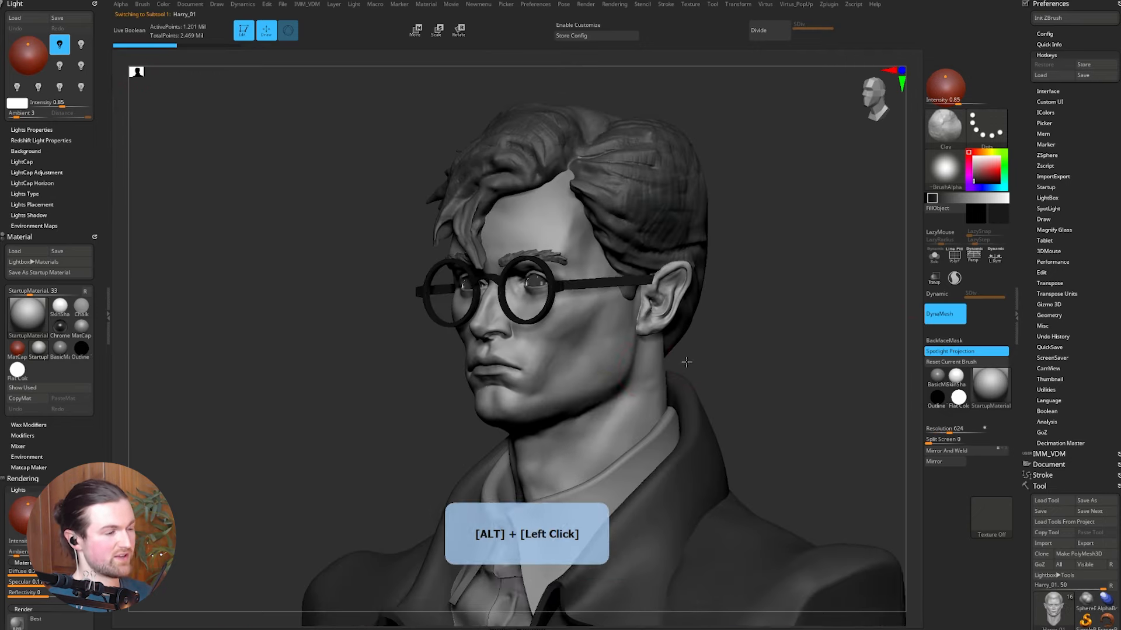
# Step: Paint a mask spot on the head's cheek with MaskPen and look through the sculpting brush library
pyautogui.moveTo(557, 389)
pyautogui.keyDown('ctrl'); pyautogui.mouseDown()
pyautogui.moveTo(575, 350)
pyautogui.moveTo(566, 365)
pyautogui.mouseUp(); pyautogui.keyUp('ctrl')
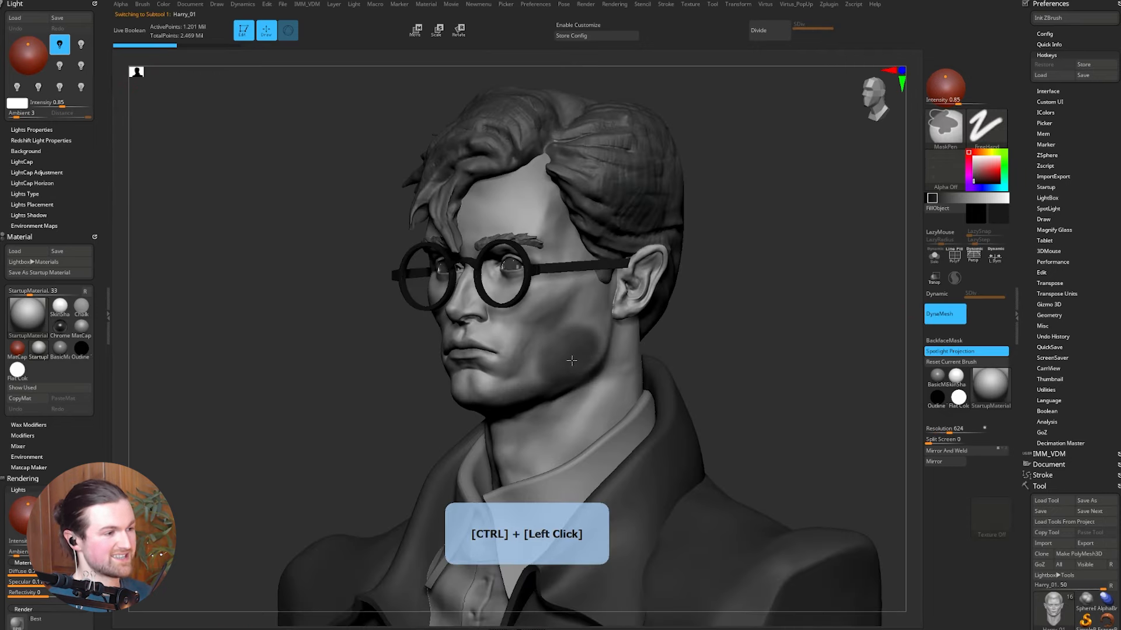
pyautogui.click(946, 125)
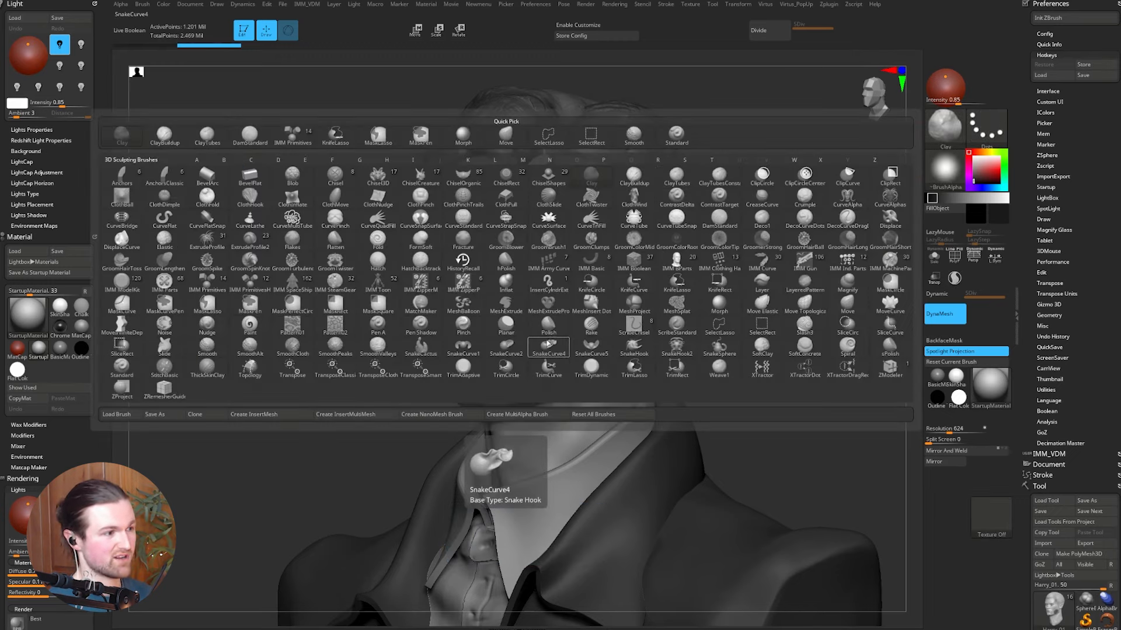
pyautogui.moveTo(709, 245)
pyautogui.mouseDown()
pyautogui.moveTo(768, 253)
pyautogui.moveTo(853, 212)
pyautogui.mouseUp()
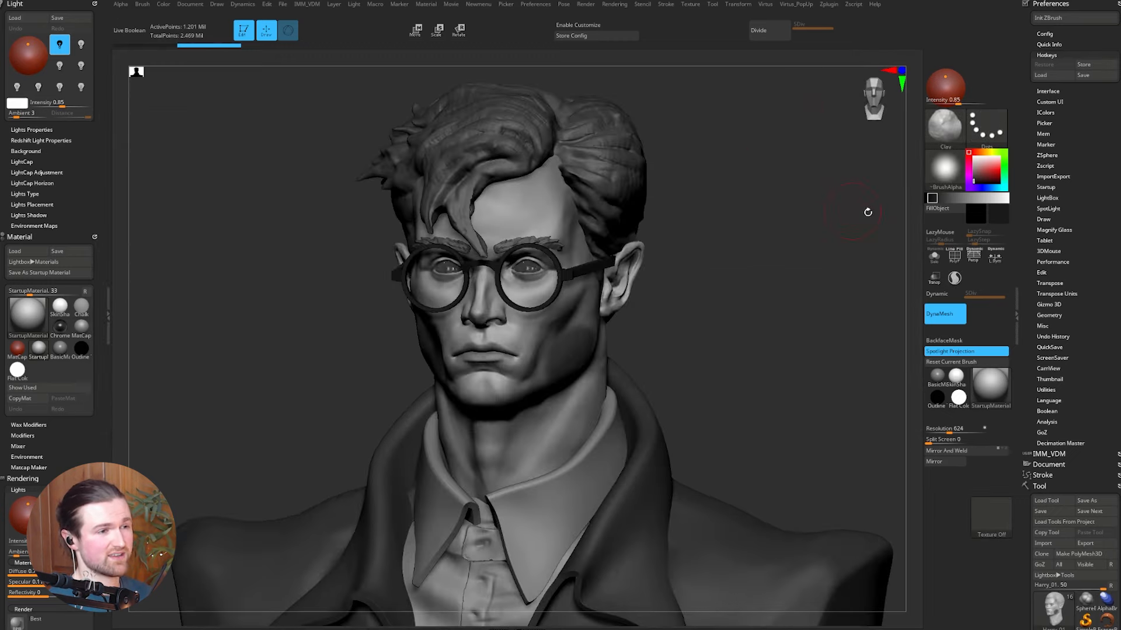
# Step: Set MaskLasso as the masking brush and lasso a mask over the side of the face and neck
pyautogui.keyDown('ctrl'); pyautogui.click(946, 142); pyautogui.keyUp('ctrl')
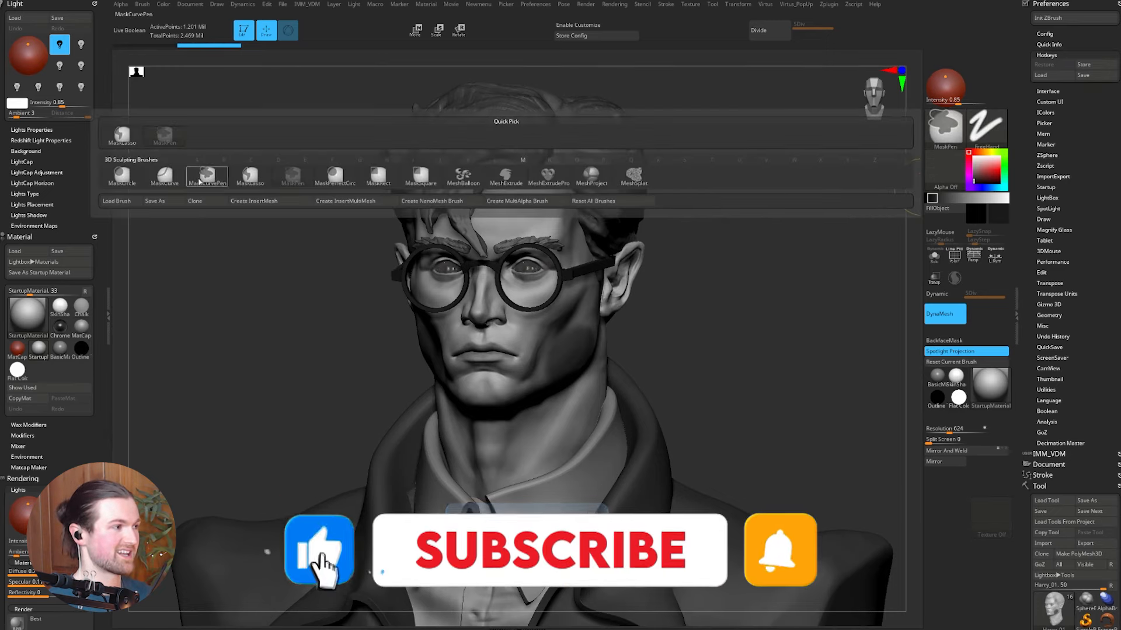
pyautogui.moveTo(249, 183)
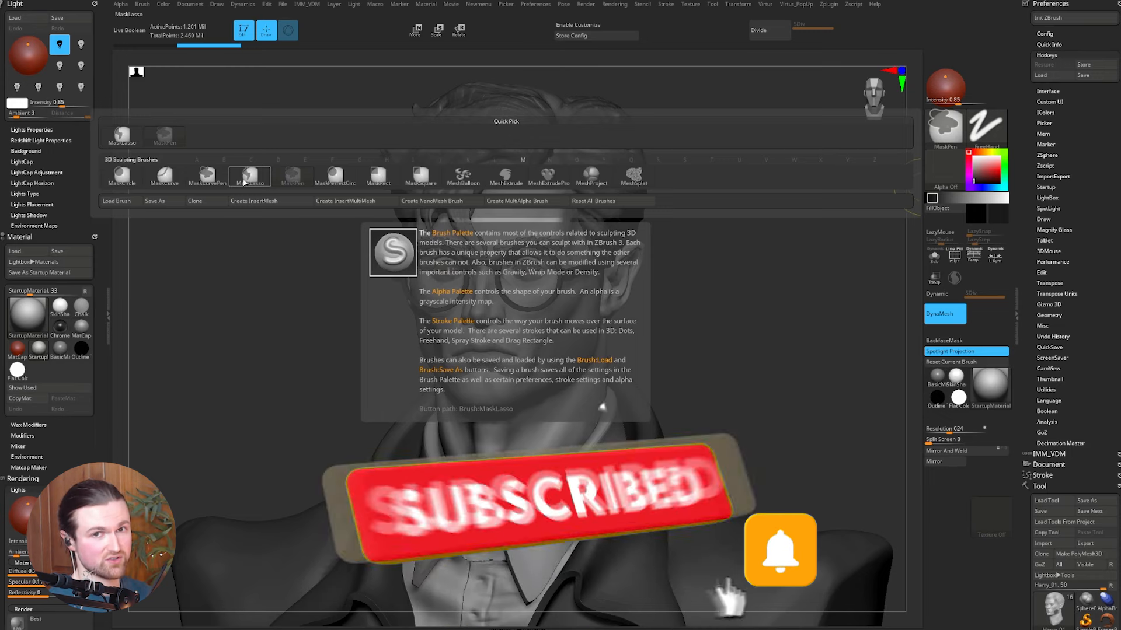
pyautogui.click(250, 183)
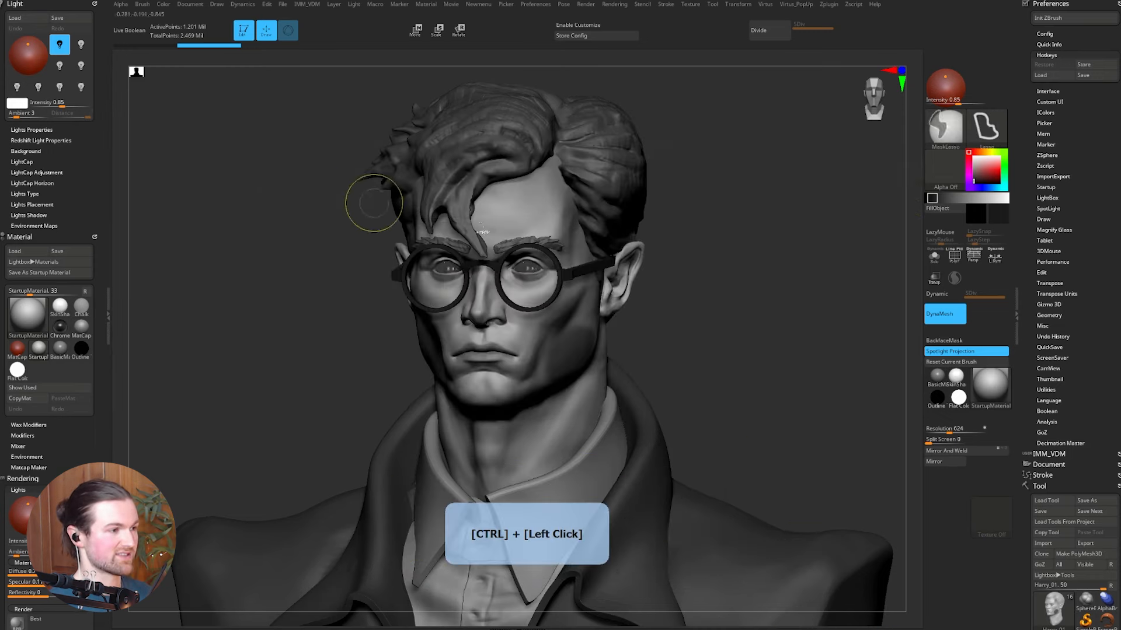
pyautogui.moveTo(749, 265)
pyautogui.keyDown('ctrl'); pyautogui.mouseDown()
pyautogui.moveTo(558, 259)
pyautogui.moveTo(790, 381)
pyautogui.moveTo(695, 387)
pyautogui.mouseUp(); pyautogui.keyUp('ctrl')
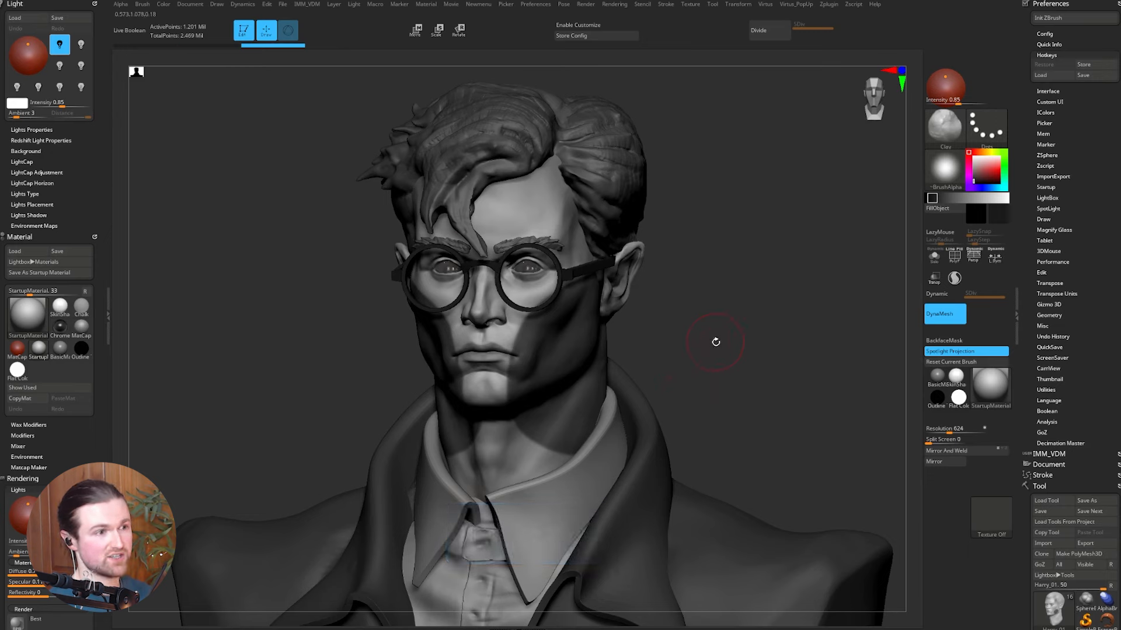
# Step: Isolate the upper part of the head mesh with SelectRect and unhide the rest of it
pyautogui.keyDown('ctrl'); pyautogui.keyDown('shift'); pyautogui.moveTo(705, 140); pyautogui.dragTo(510, 335); pyautogui.keyUp('shift'); pyautogui.keyUp('ctrl')
pyautogui.moveTo(793, 343); pyautogui.dragTo(885, 298)
pyautogui.moveTo(653, 306); pyautogui.dragTo(675, 326)
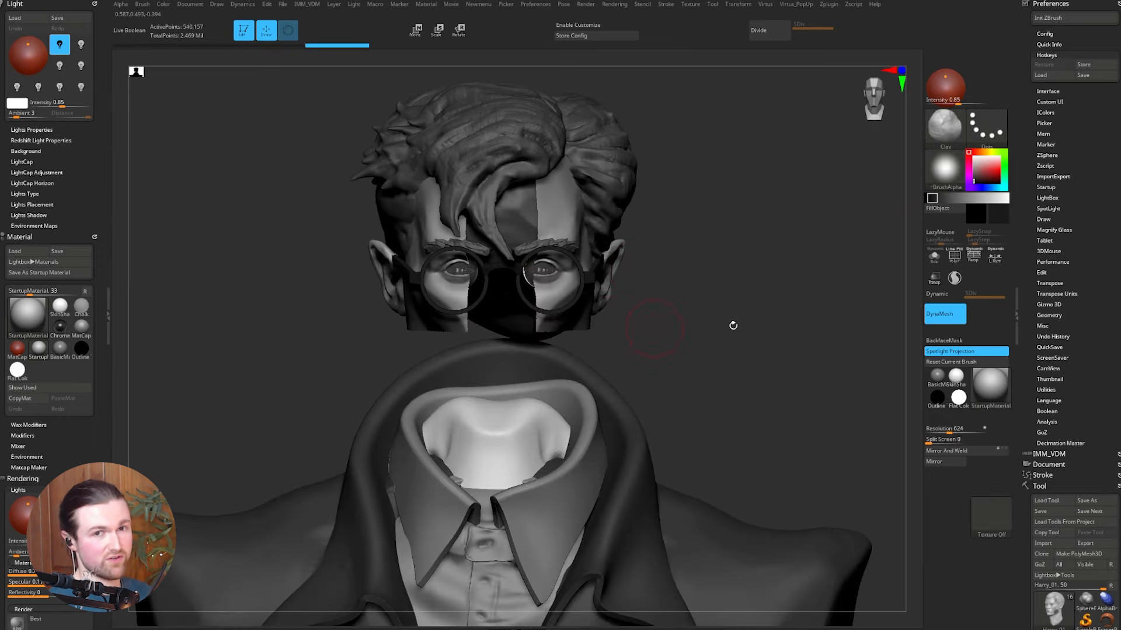
pyautogui.keyDown('ctrl'); pyautogui.keyDown('shift'); pyautogui.click(775, 348); pyautogui.keyUp('shift'); pyautogui.keyUp('ctrl')
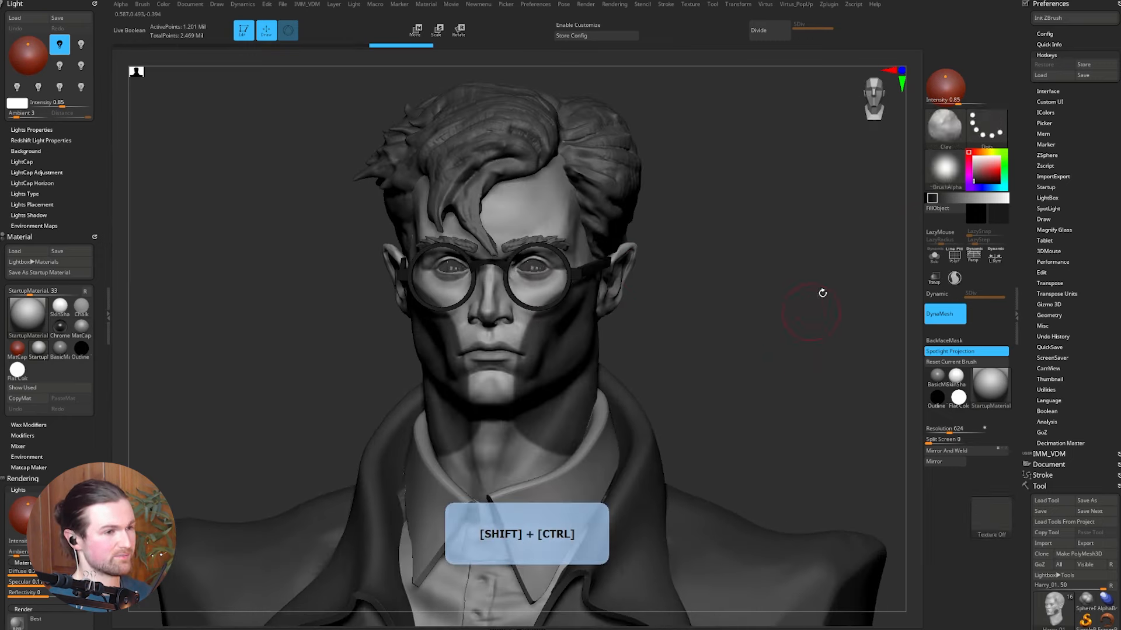
pyautogui.moveTo(816, 308); pyautogui.dragTo(834, 281)
pyautogui.click(945, 126)
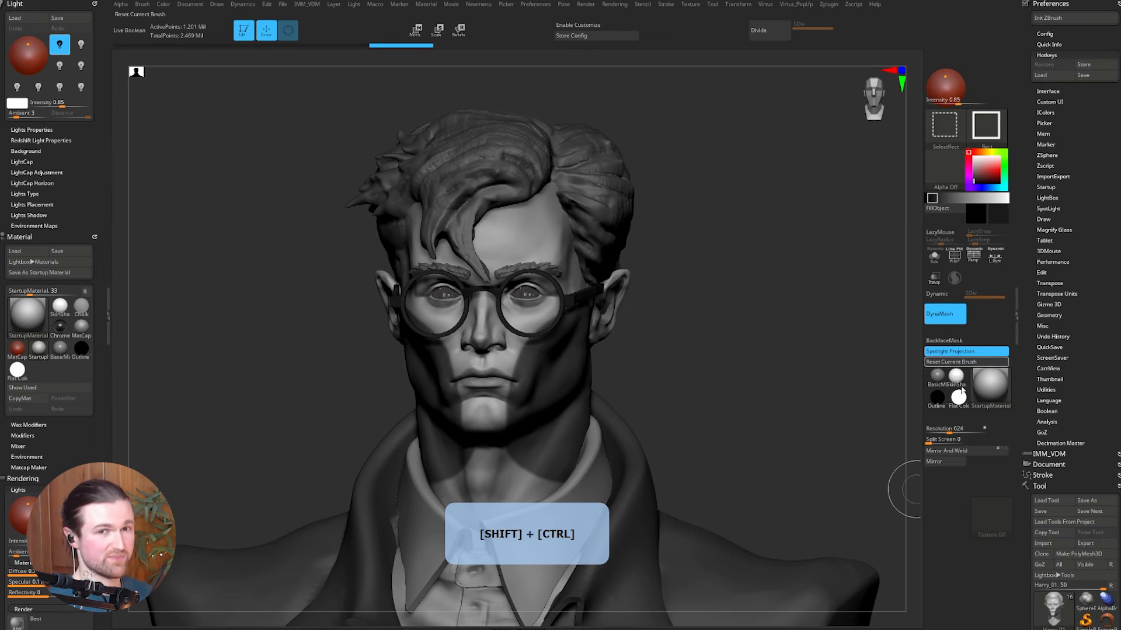
pyautogui.hotkey('shift', 'ctrl')
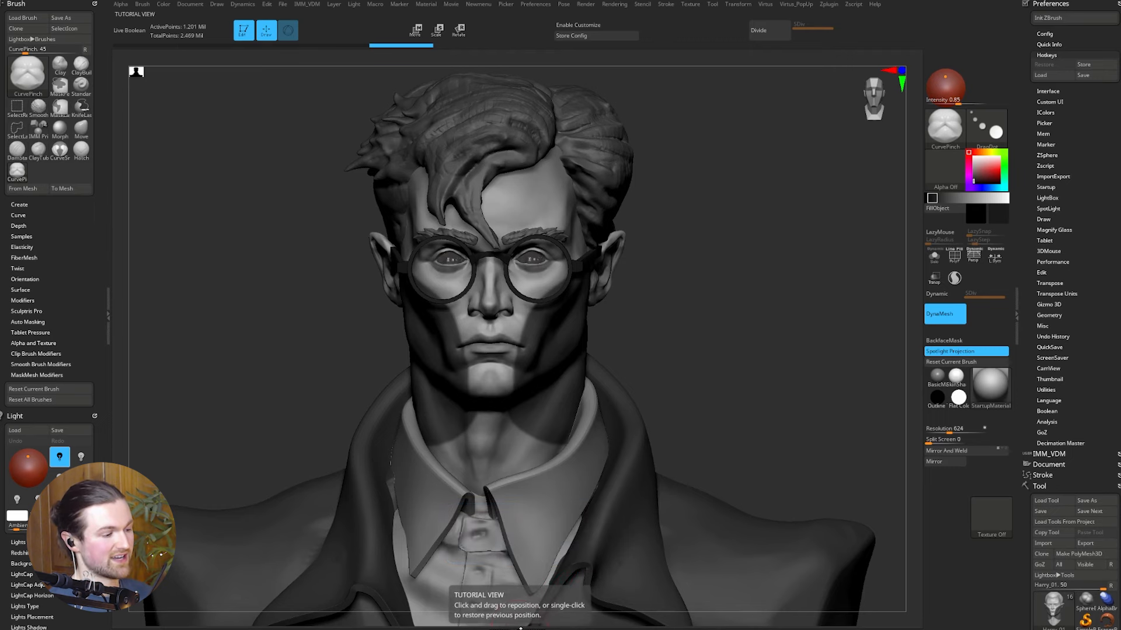
# Step: Expand the shelf below the canvas and, with interface customization enabled, place the IMM Primitives, ClayBuildup and Clay brushes in it
pyautogui.click(521, 627)
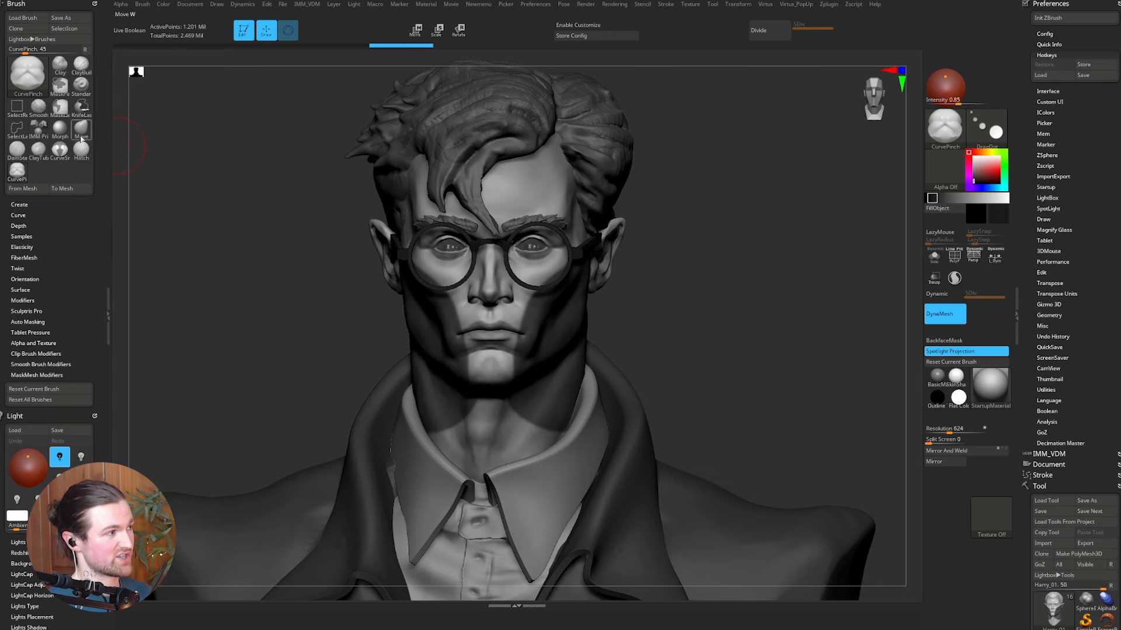
pyautogui.click(586, 26)
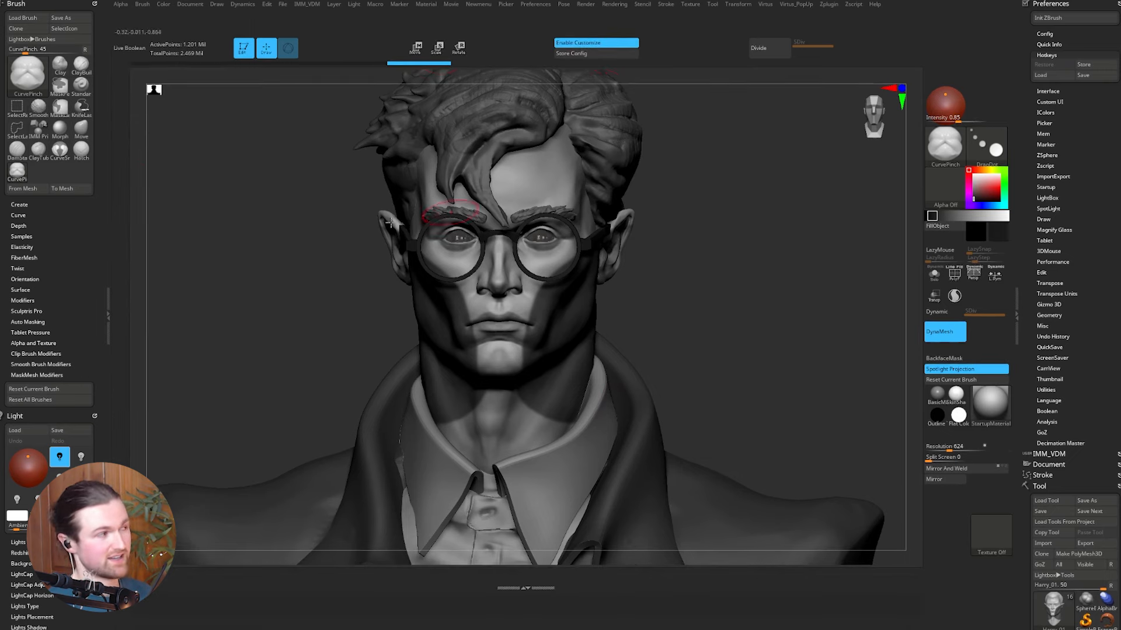
pyautogui.keyDown('ctrl'); pyautogui.keyDown('alt'); pyautogui.moveTo(80, 152); pyautogui.dragTo(506, 602); pyautogui.keyUp('alt'); pyautogui.keyUp('ctrl')
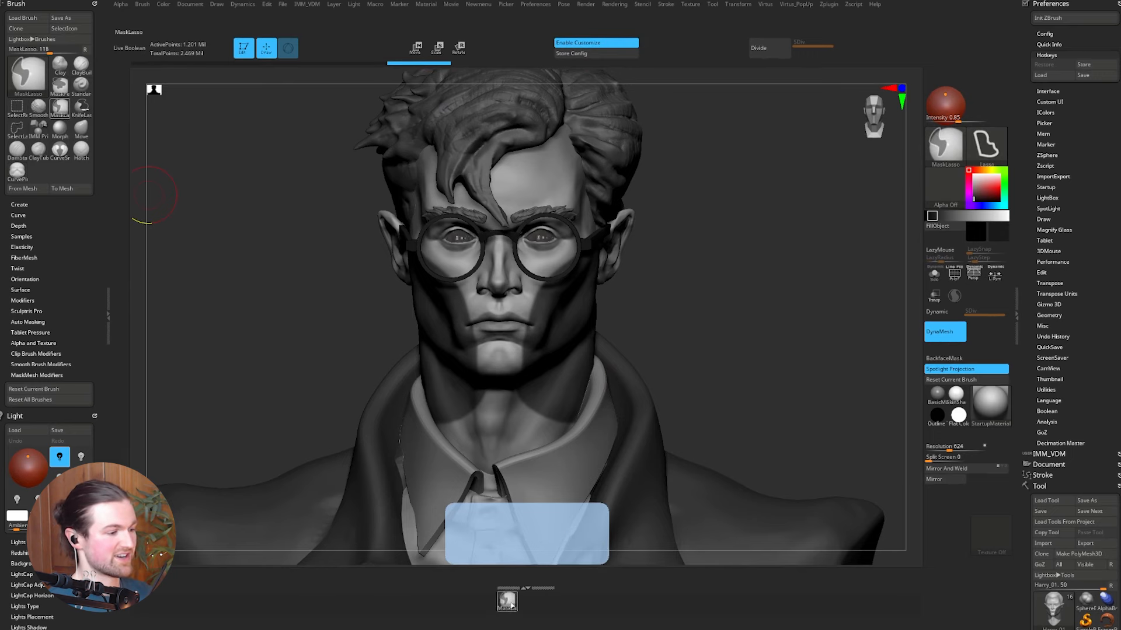
pyautogui.moveTo(38, 125)
pyautogui.keyDown('ctrl'); pyautogui.keyDown('alt'); pyautogui.mouseDown()
pyautogui.moveTo(492, 603)
pyautogui.moveTo(489, 570)
pyautogui.mouseUp(); pyautogui.keyUp('alt'); pyautogui.keyUp('ctrl')
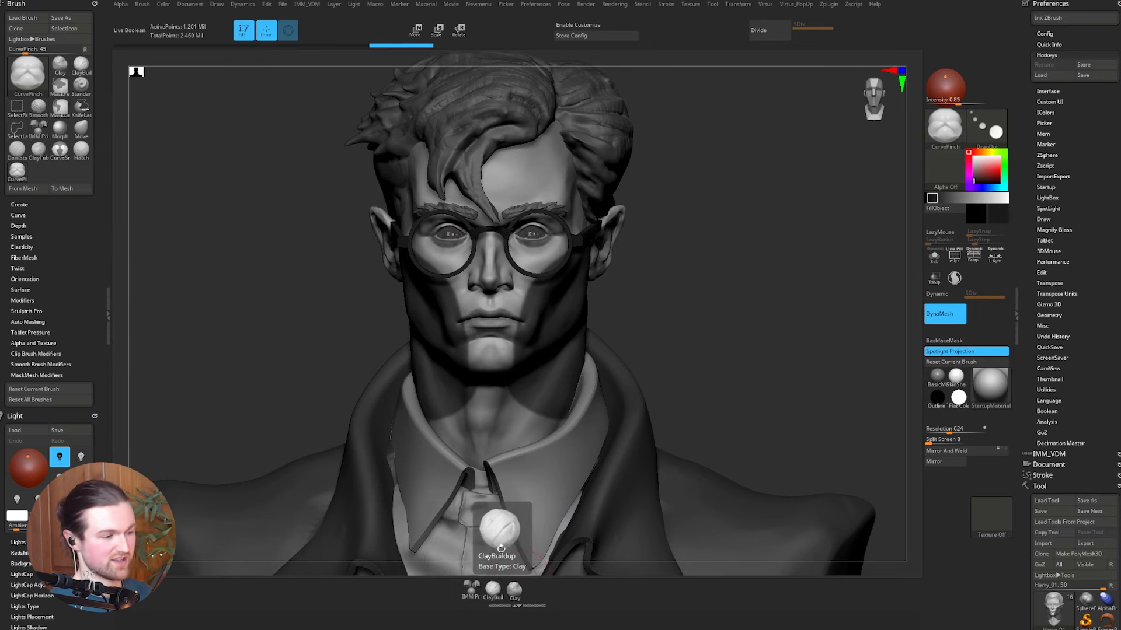
# Step: Switch to XMD ToolBox and browse its collection of custom brushes
pyautogui.hotkey('alt', 'Tab')
pyautogui.moveTo(706, 397)
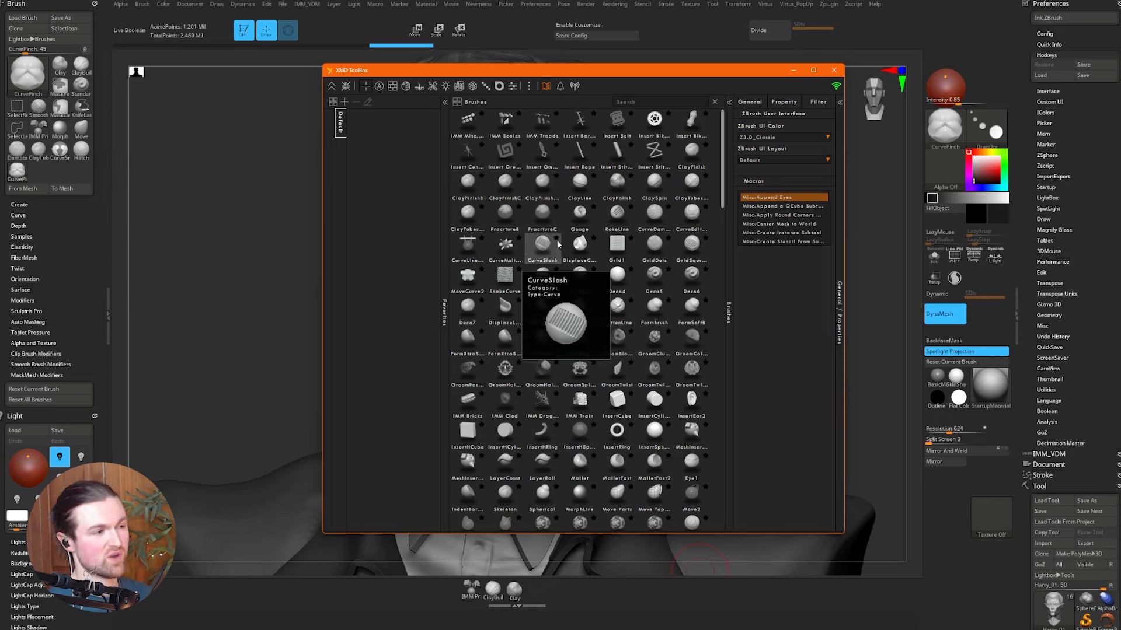
pyautogui.moveTo(591, 250)
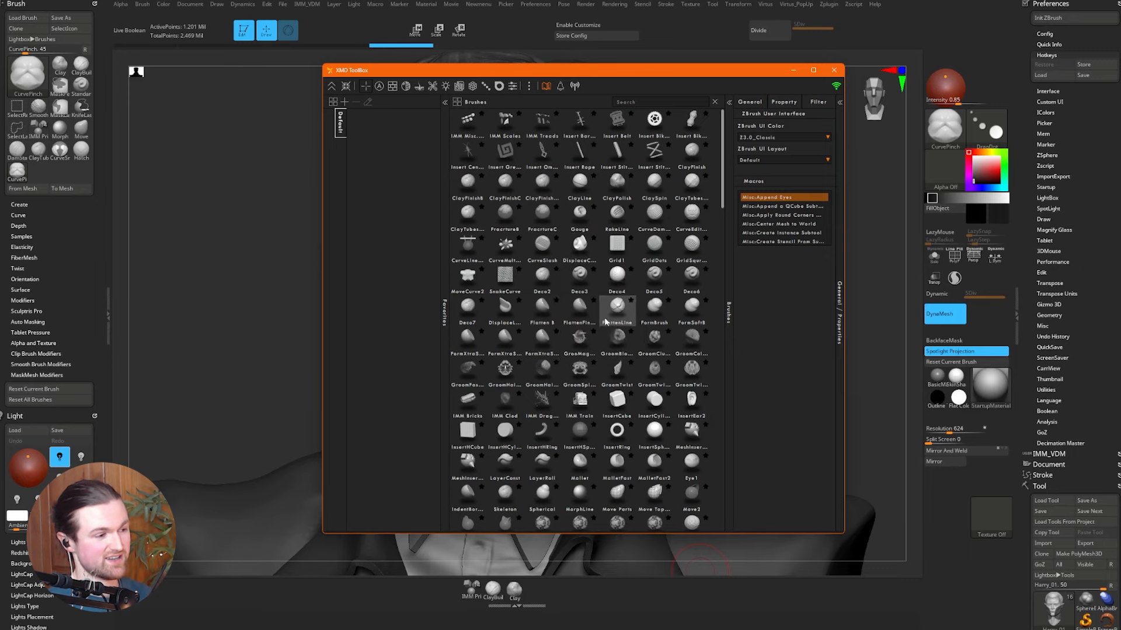
pyautogui.moveTo(604, 318)
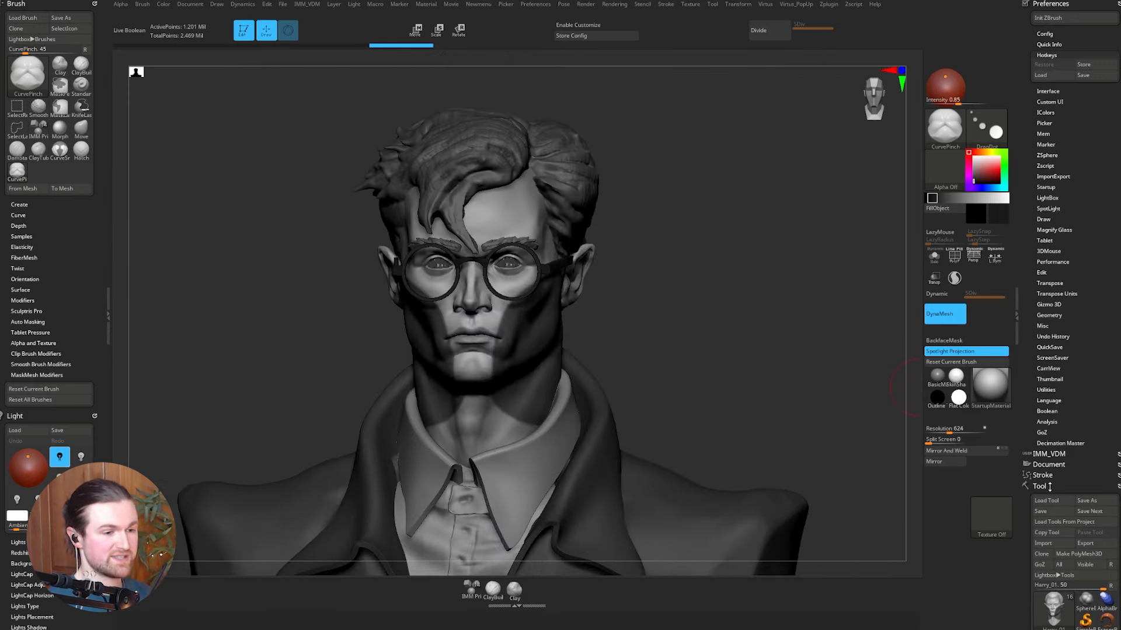
# Step: Expand the Tool palette and its Subtool section in the side tray
pyautogui.moveTo(1105, 373); pyautogui.dragTo(1097, 286)
pyautogui.click(1043, 226)
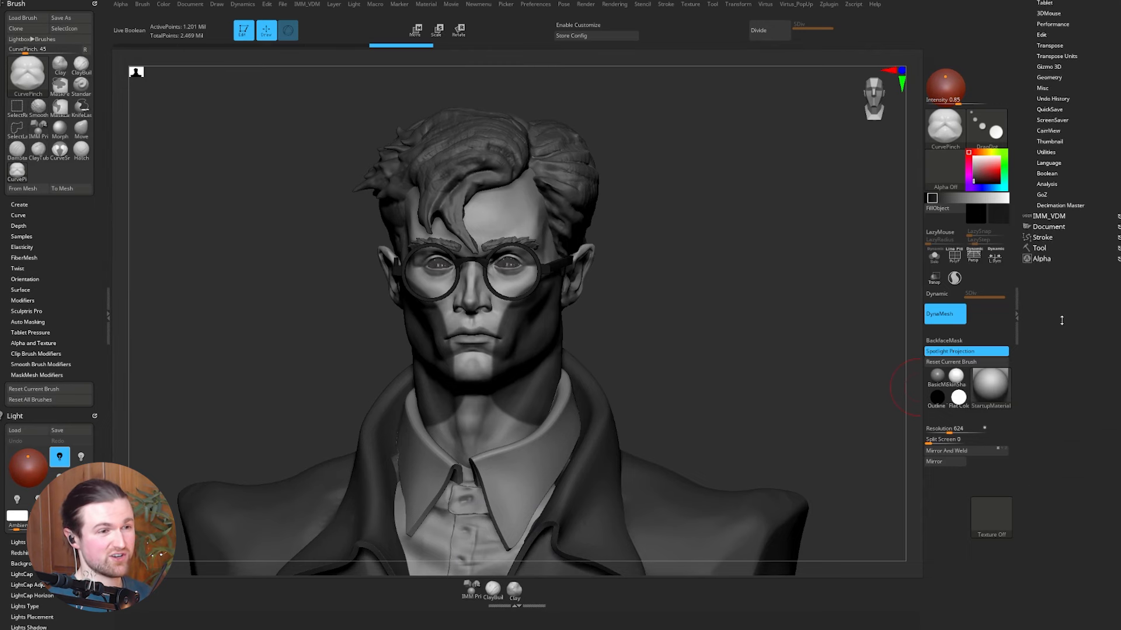
pyautogui.click(1042, 226)
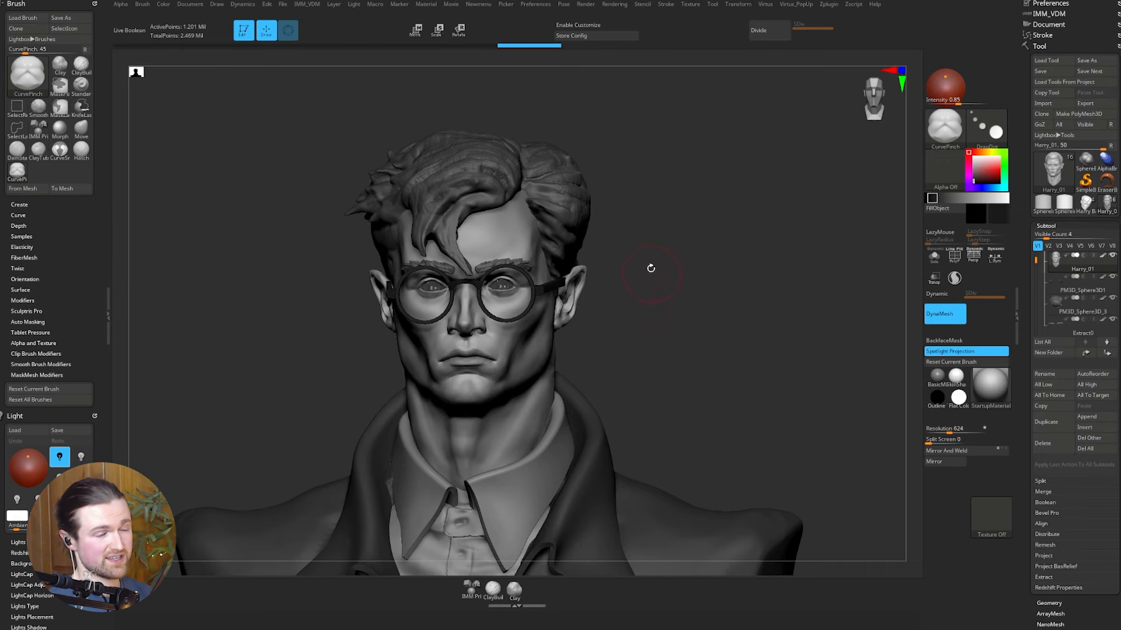
# Step: Save the project containing the bust
pyautogui.press('space')
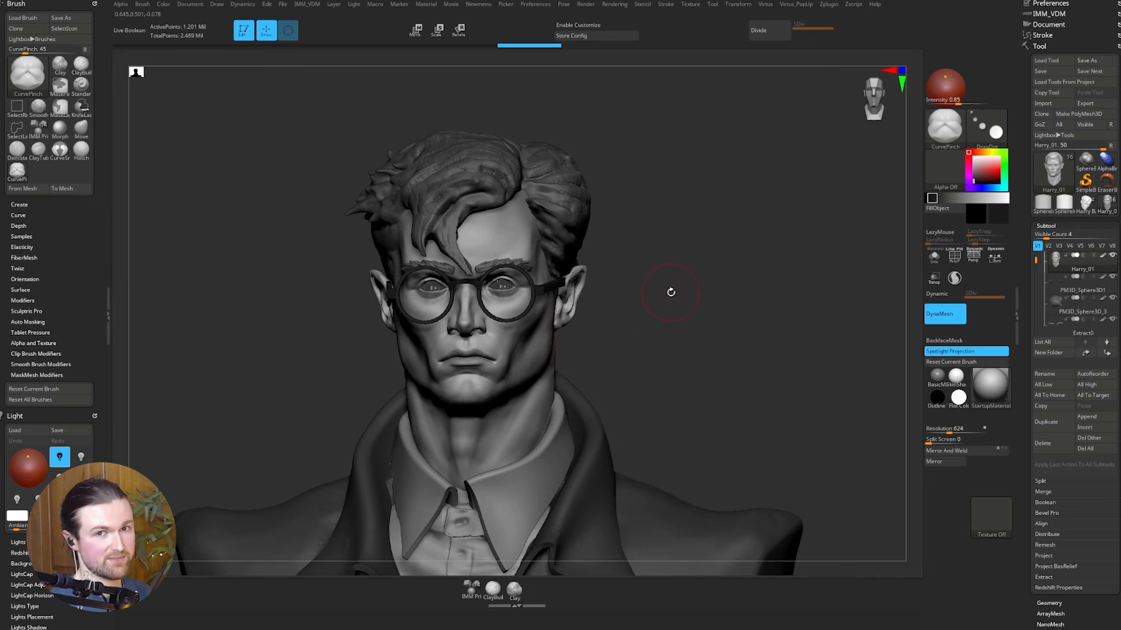
pyautogui.keyDown('alt'); pyautogui.moveTo(670, 291); pyautogui.dragTo(669, 350); pyautogui.keyUp('alt')
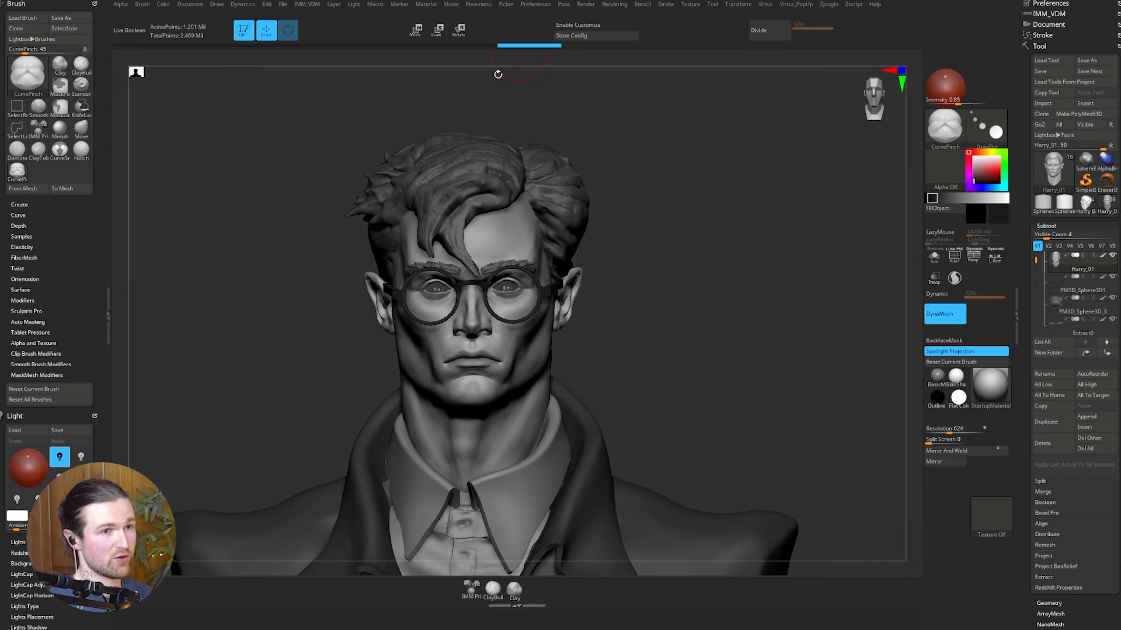
pyautogui.hotkey('ctrl', 's')
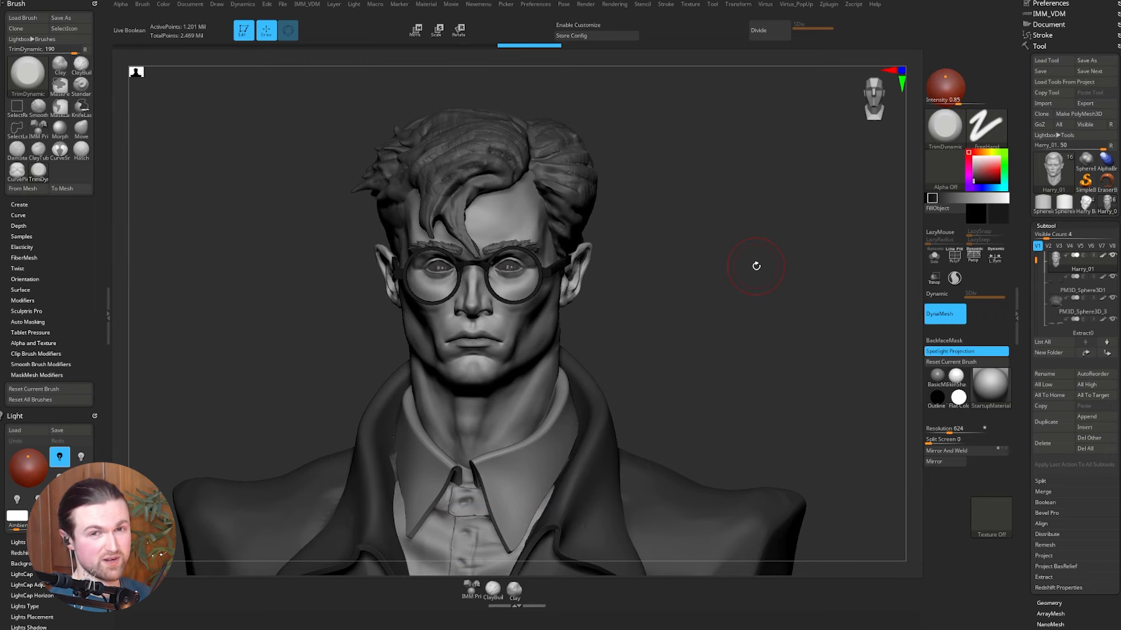
pyautogui.moveTo(755, 266); pyautogui.dragTo(750, 318)
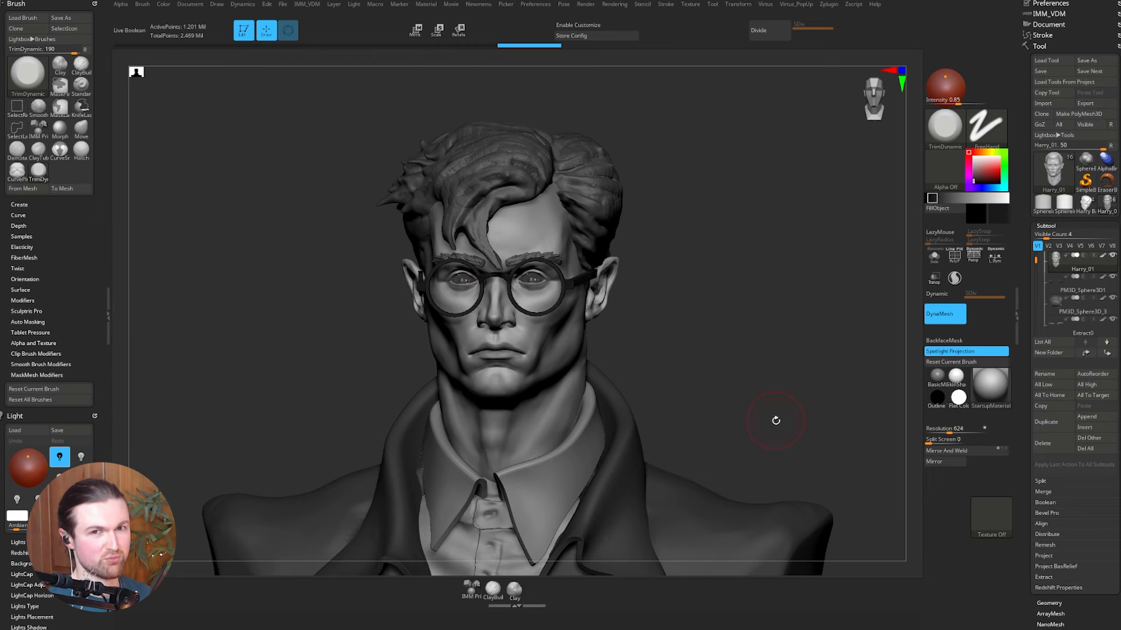
pyautogui.keyDown('alt'); pyautogui.moveTo(787, 380); pyautogui.dragTo(797, 407); pyautogui.keyUp('alt')
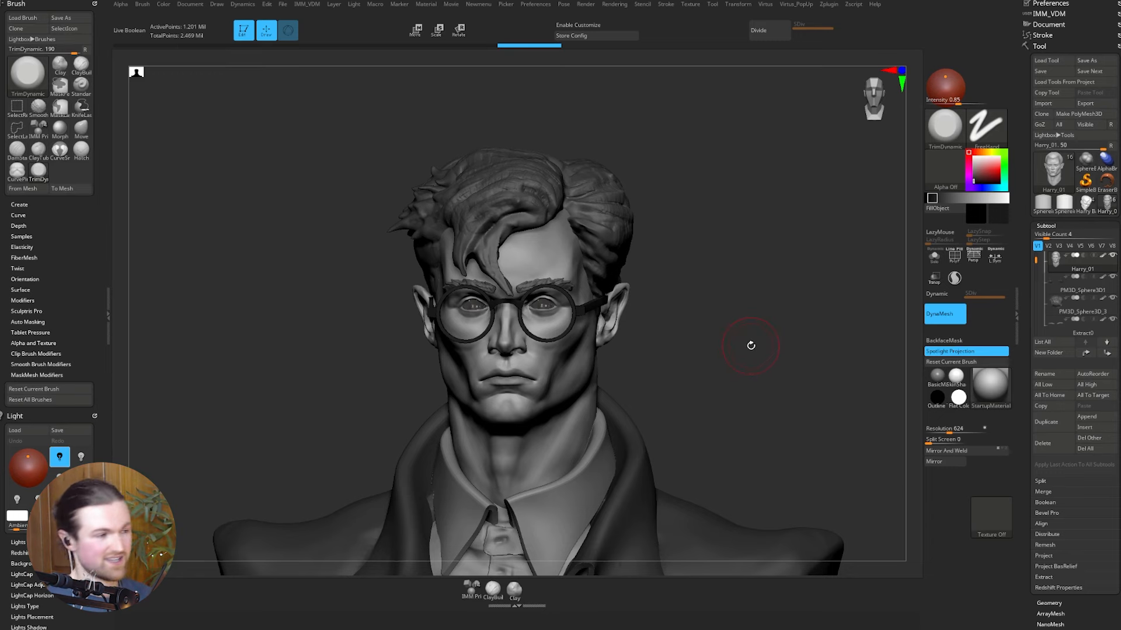
pyautogui.keyDown('alt'); pyautogui.moveTo(733, 368); pyautogui.dragTo(718, 372); pyautogui.keyUp('alt')
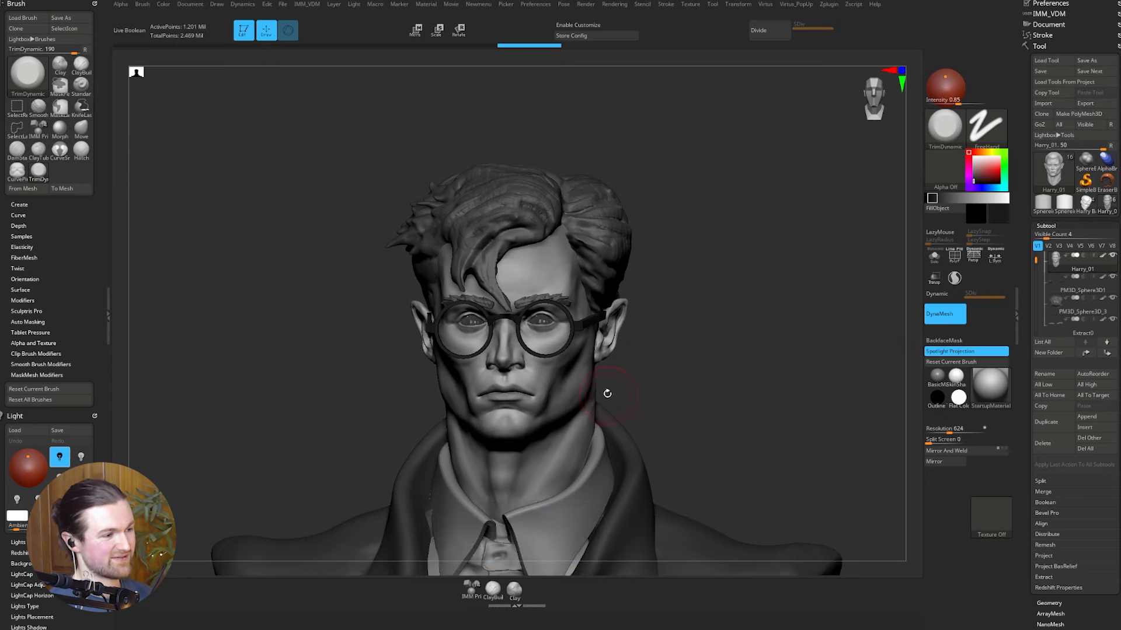
# Step: Display the polyframe on the head subtool and turn on Sculptris Pro
pyautogui.press('\\')
pyautogui.keyDown('alt'); pyautogui.moveTo(719, 388); pyautogui.dragTo(717, 479); pyautogui.keyUp('alt')
pyautogui.moveTo(716, 455); pyautogui.dragTo(618, 426)
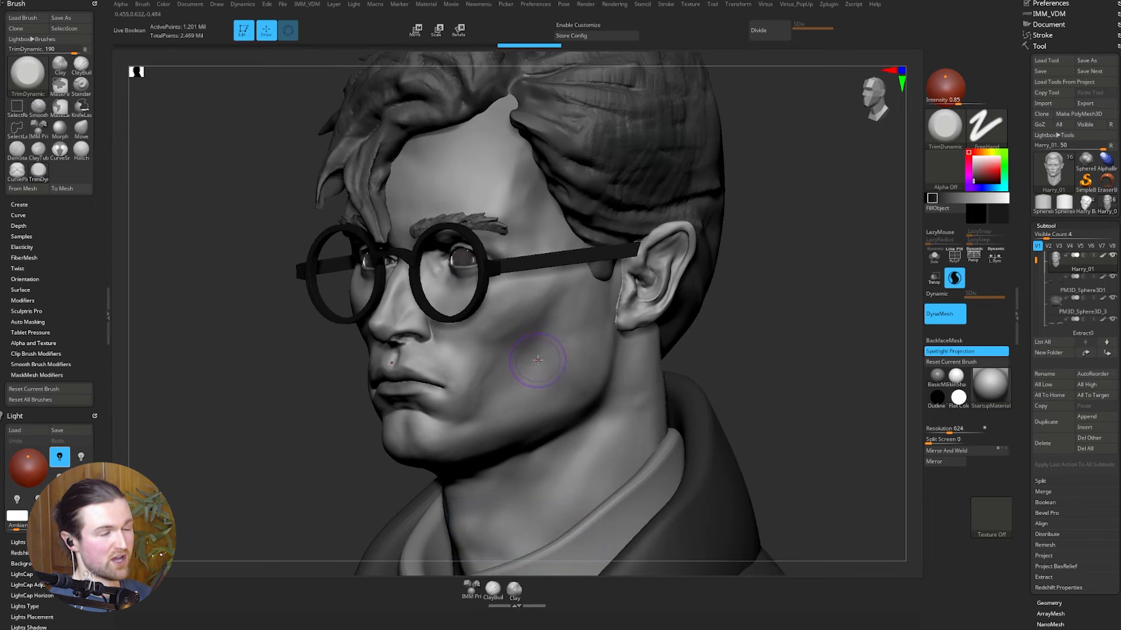
pyautogui.hotkey('shift', 'f')
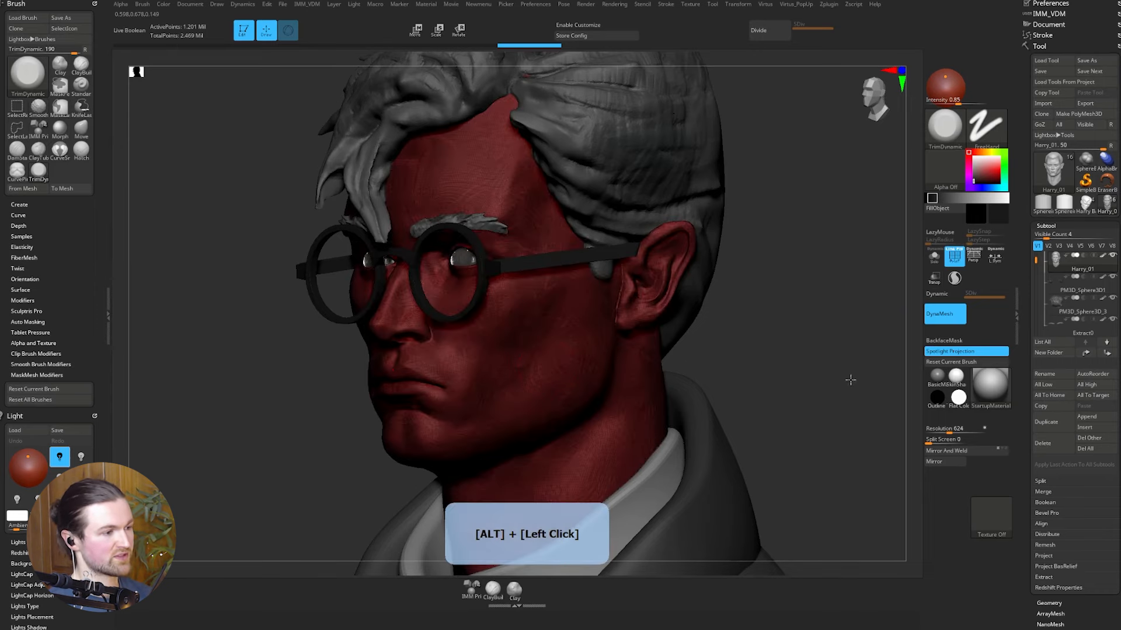
pyautogui.keyDown('alt'); pyautogui.moveTo(772, 368); pyautogui.dragTo(760, 413); pyautogui.keyUp('alt')
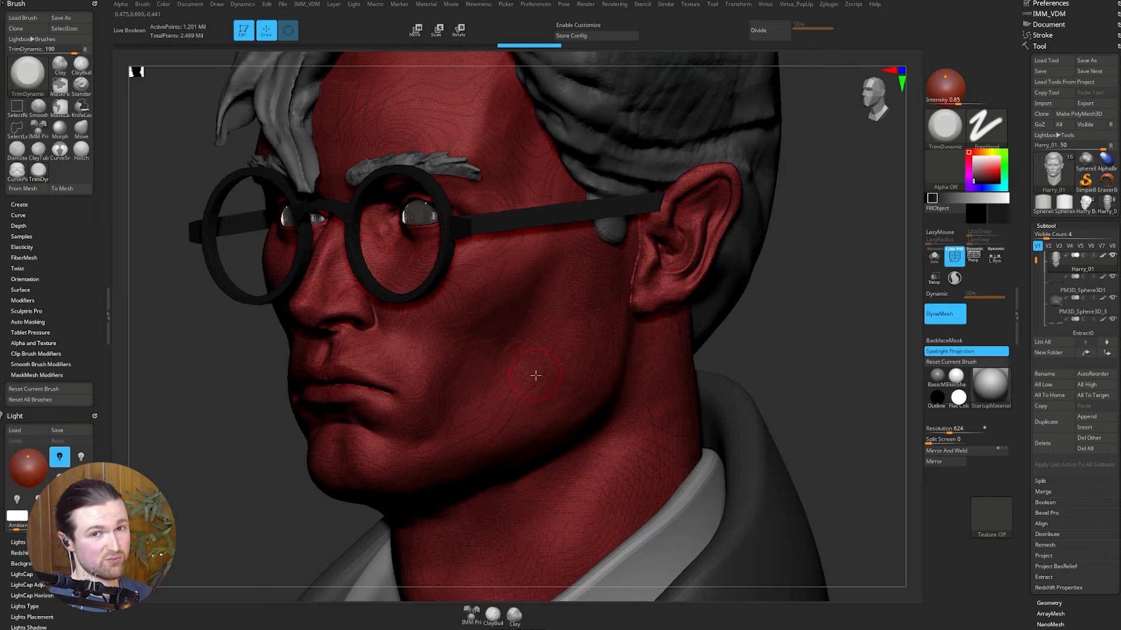
pyautogui.press('\\')
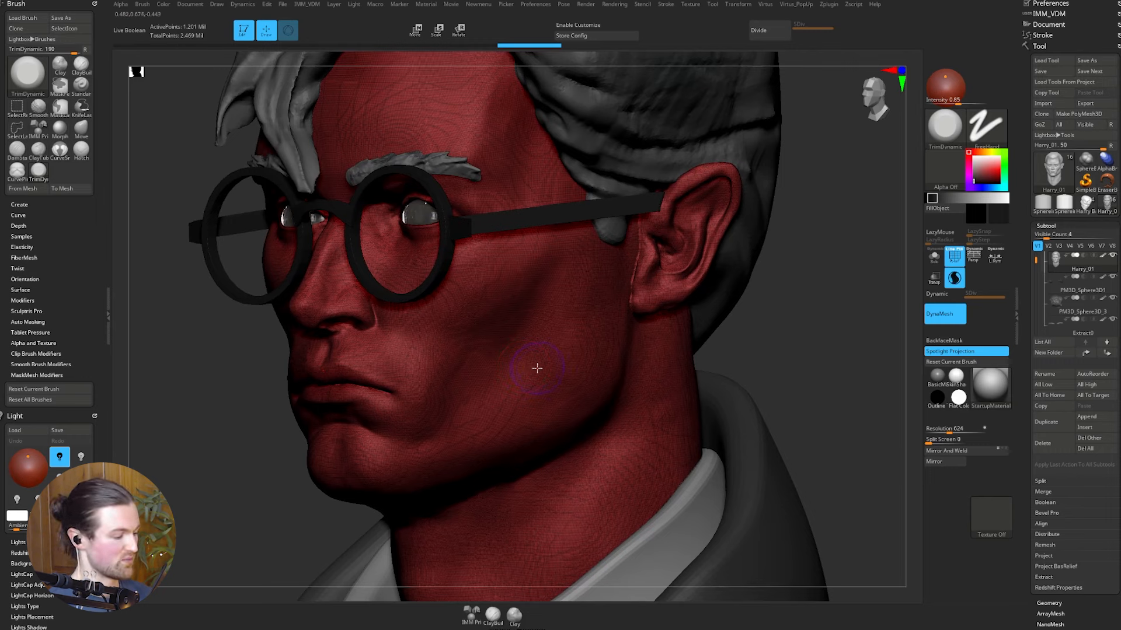
# Step: Carve a curved crease across the cheek toward the jaw with the DamStandard brush, with Sculptris Pro active
pyautogui.press('b')
pyautogui.press('d')
pyautogui.press('s')
pyautogui.moveTo(458, 419); pyautogui.dragTo(573, 341)
pyautogui.keyDown('alt'); pyautogui.moveTo(841, 350); pyautogui.dragTo(855, 427); pyautogui.keyUp('alt')
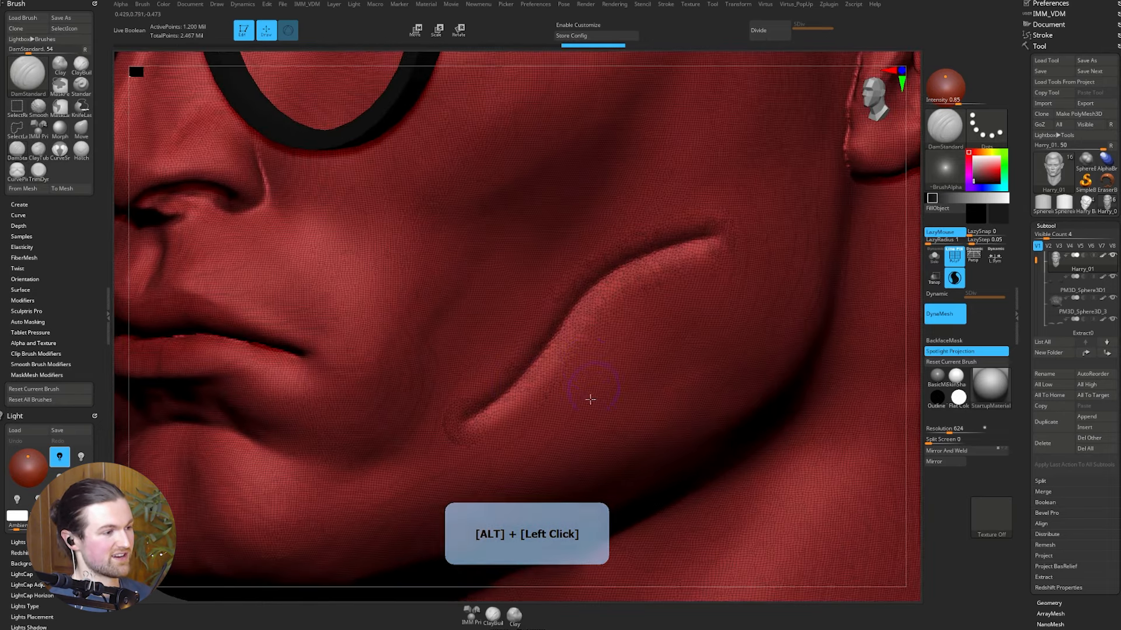
pyautogui.keyDown('alt'); pyautogui.moveTo(911, 357); pyautogui.dragTo(880, 325); pyautogui.keyUp('alt')
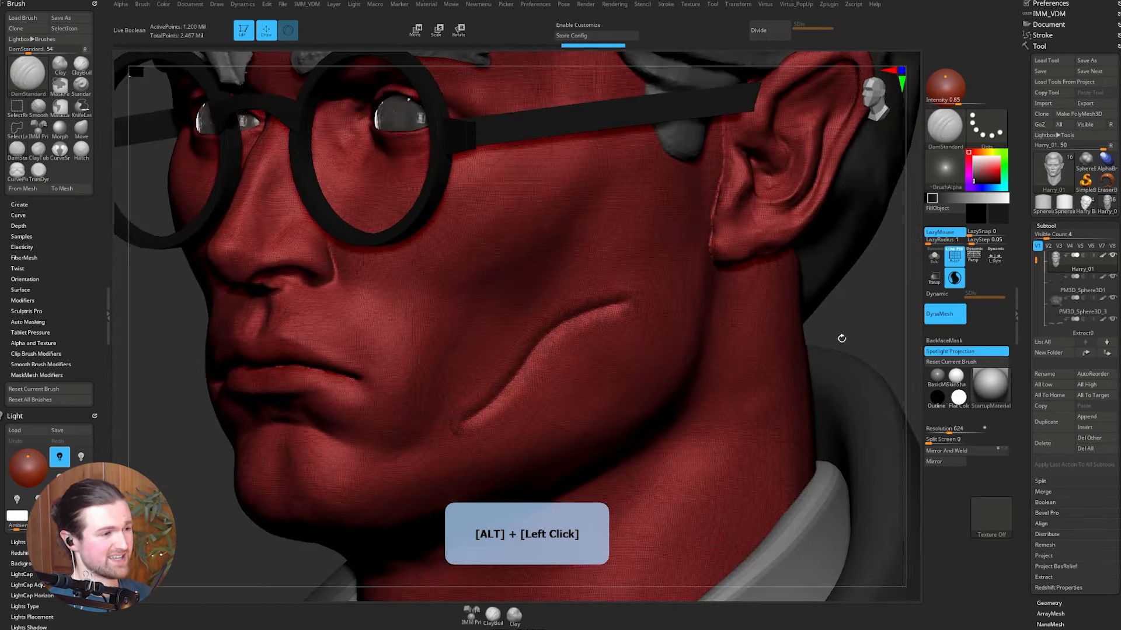
# Step: Try smoothing out the cheek crease with a larger brush in Sculptris Pro and undo the strokes
pyautogui.press('space')
pyautogui.moveTo(563, 363); pyautogui.dragTo(579, 361)
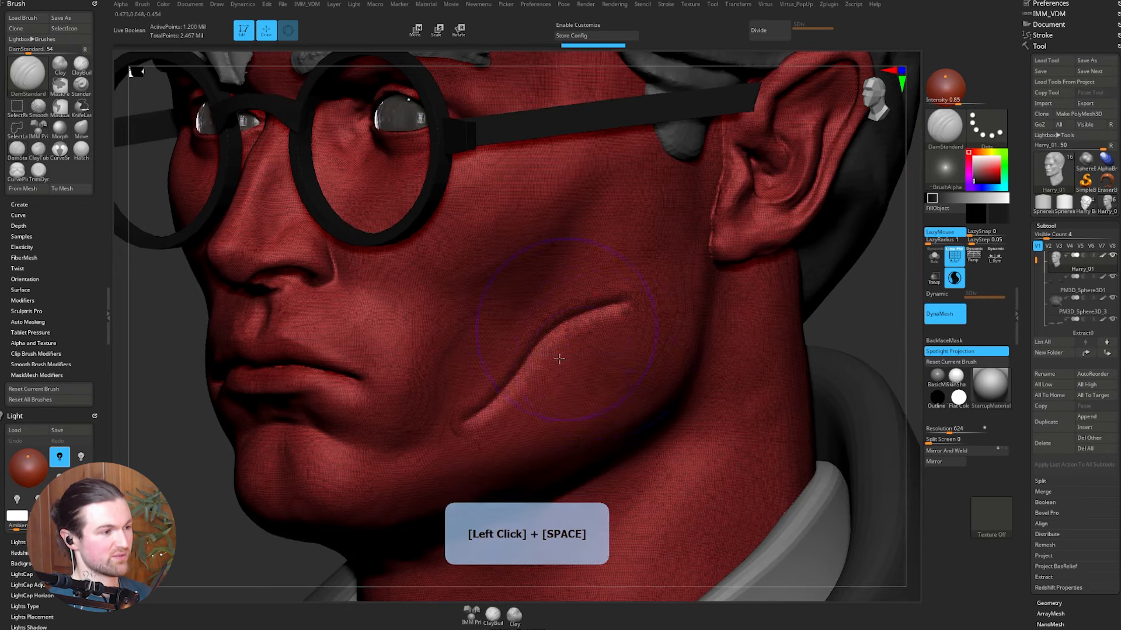
pyautogui.moveTo(577, 303)
pyautogui.keyDown('shift'); pyautogui.mouseDown()
pyautogui.moveTo(580, 333)
pyautogui.moveTo(509, 397)
pyautogui.moveTo(458, 475)
pyautogui.mouseUp(); pyautogui.keyUp('shift')
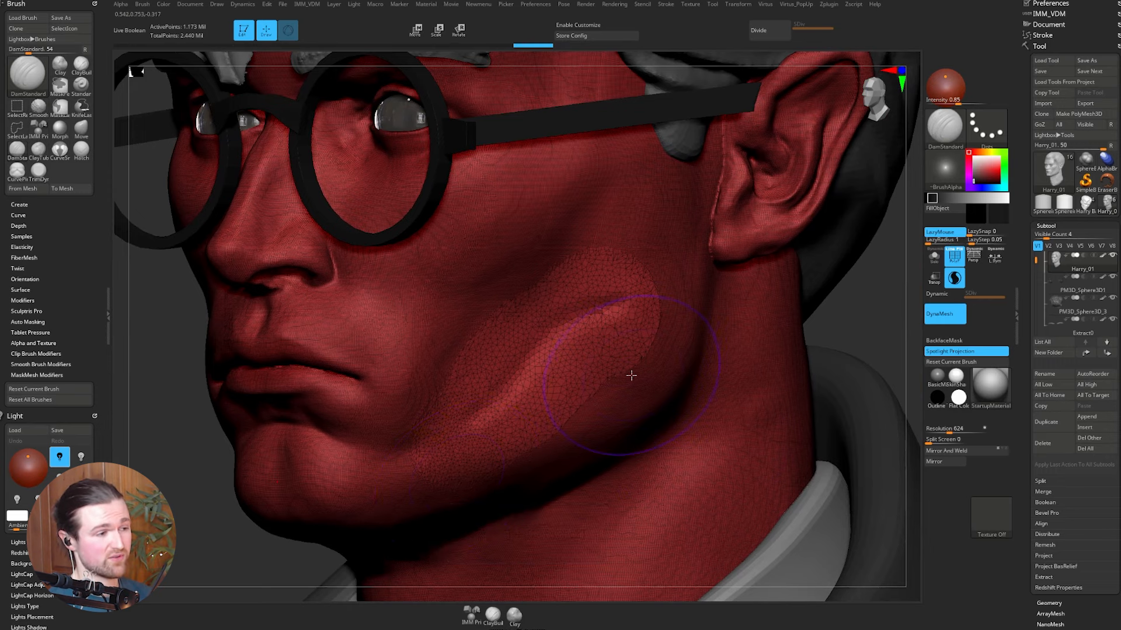
pyautogui.moveTo(619, 388)
pyautogui.keyDown('shift'); pyautogui.mouseDown()
pyautogui.moveTo(605, 394)
pyautogui.moveTo(603, 381)
pyautogui.moveTo(623, 400)
pyautogui.moveTo(632, 375)
pyautogui.moveTo(619, 357)
pyautogui.mouseUp(); pyautogui.keyUp('shift')
pyautogui.press('\\')
pyautogui.hotkey('ctrl', 'z')
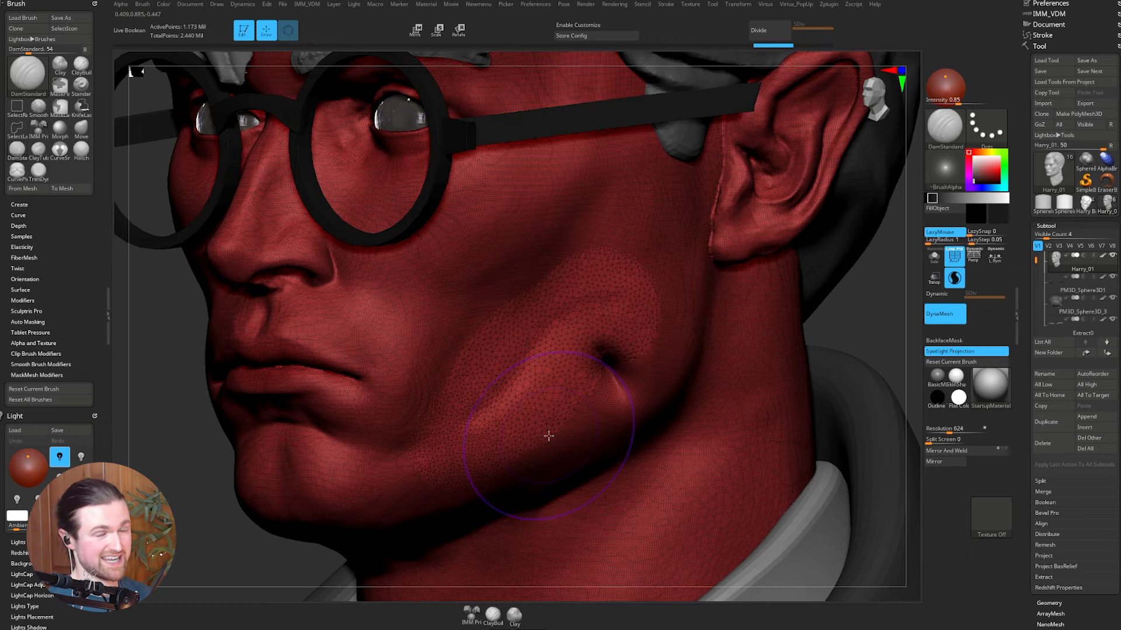
# Step: Isolate the head subtool with Solo mode and bring the other subtools back into view
pyautogui.keyDown('alt'); pyautogui.click(773, 413); pyautogui.keyUp('alt')
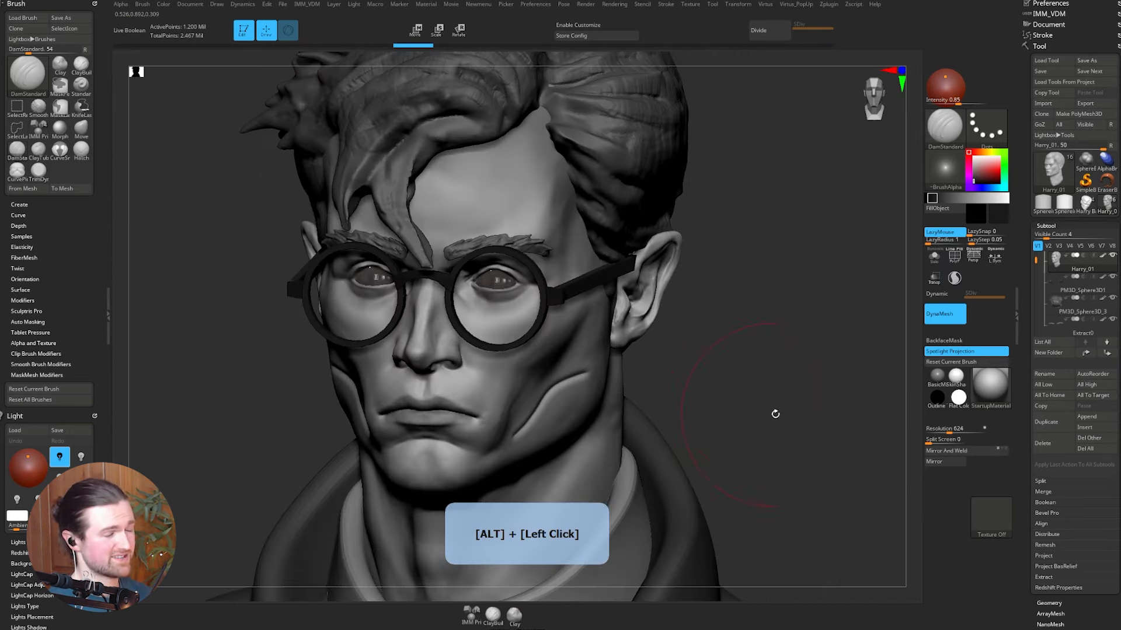
pyautogui.hotkey('ctrl', '1')
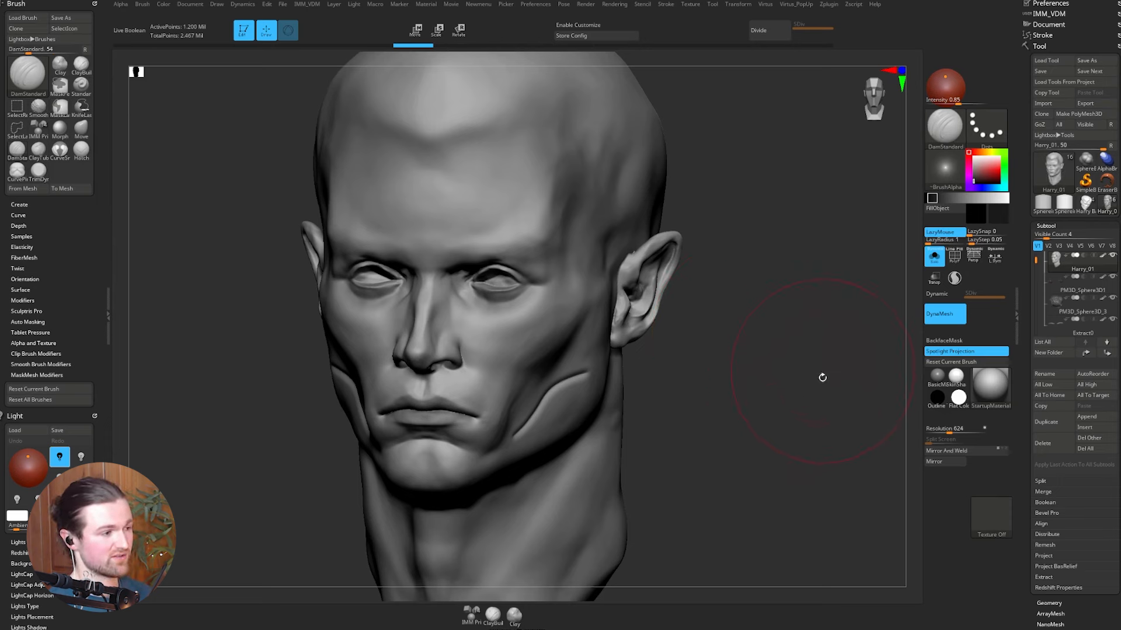
pyautogui.hotkey('ctrl', '1')
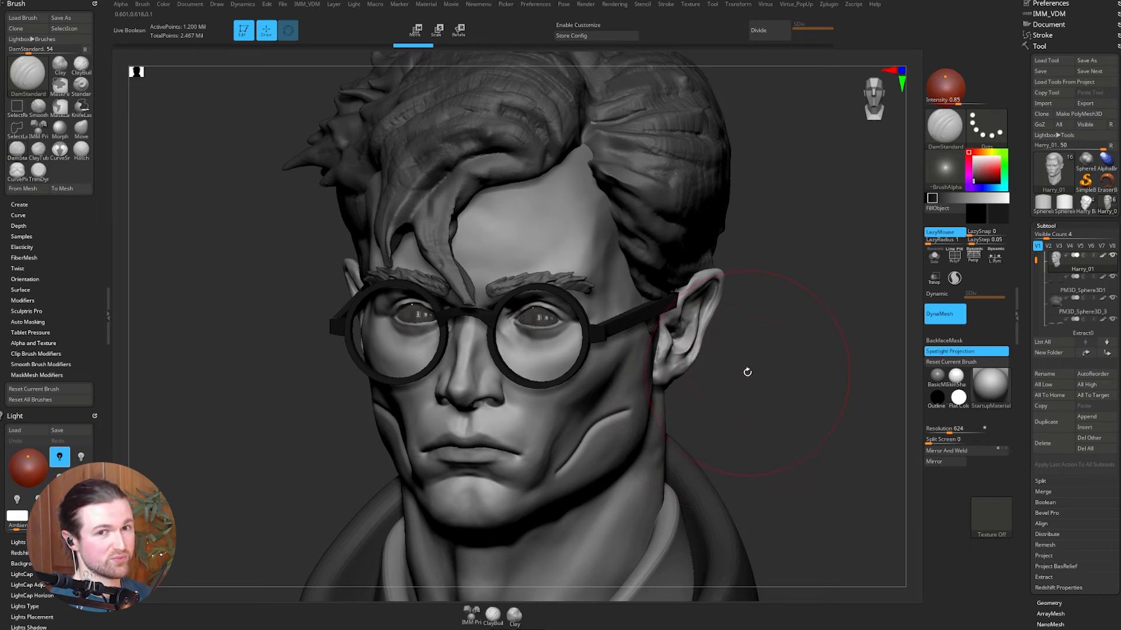
# Step: Examine the brush size increment commands in the Misc Utilities plugin
pyautogui.press('space')
pyautogui.moveTo(748, 372); pyautogui.dragTo(731, 354)
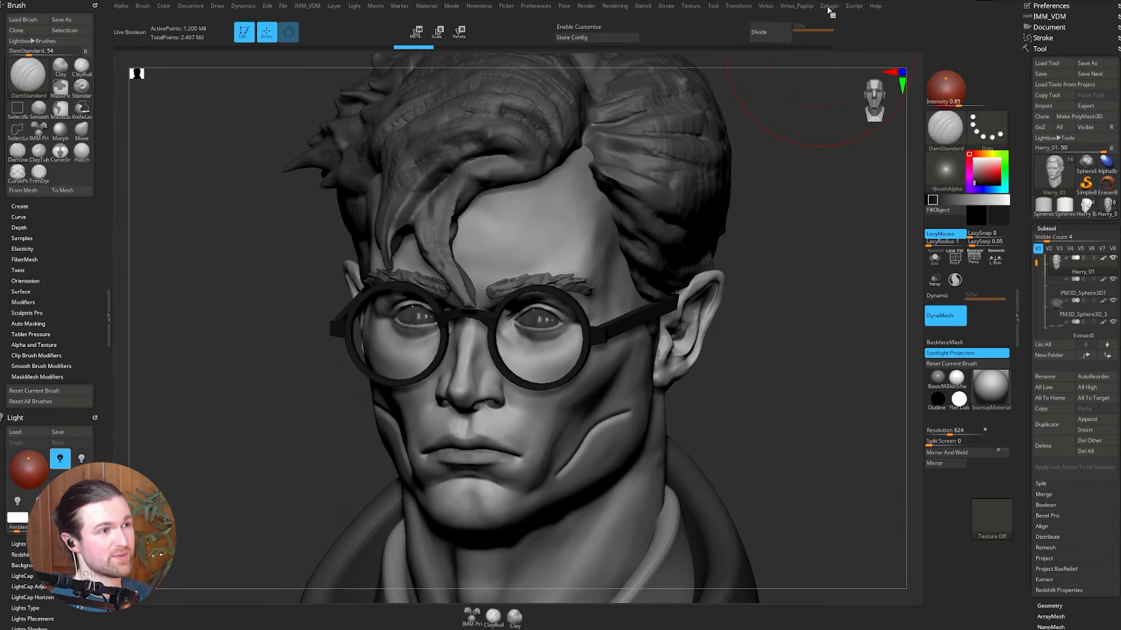
pyautogui.click(829, 7)
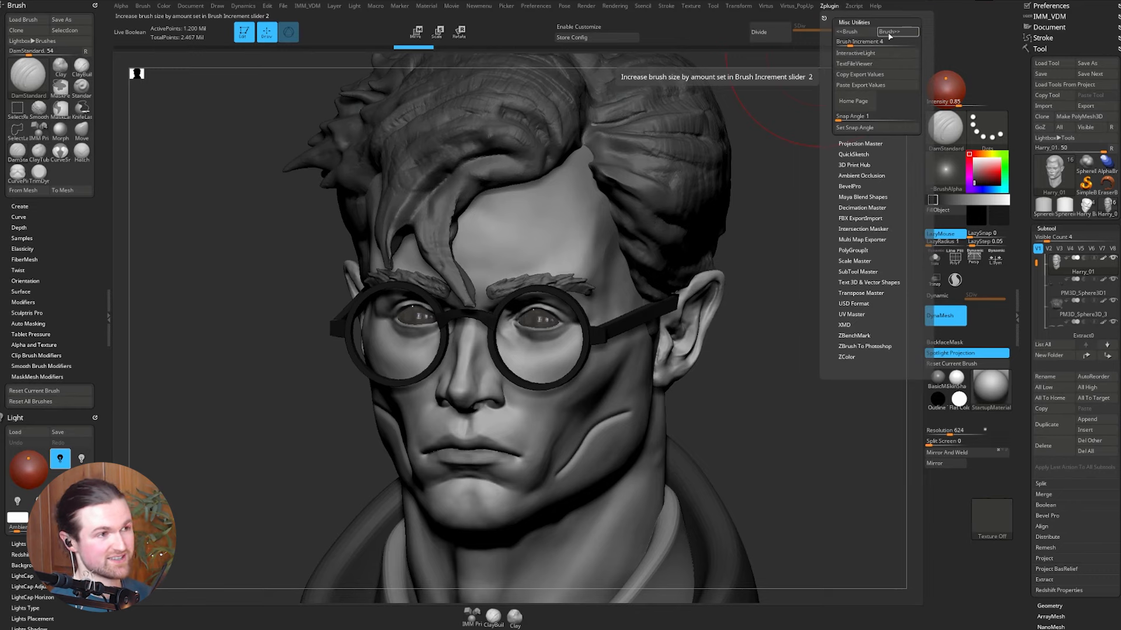
pyautogui.moveTo(744, 326); pyautogui.dragTo(791, 363)
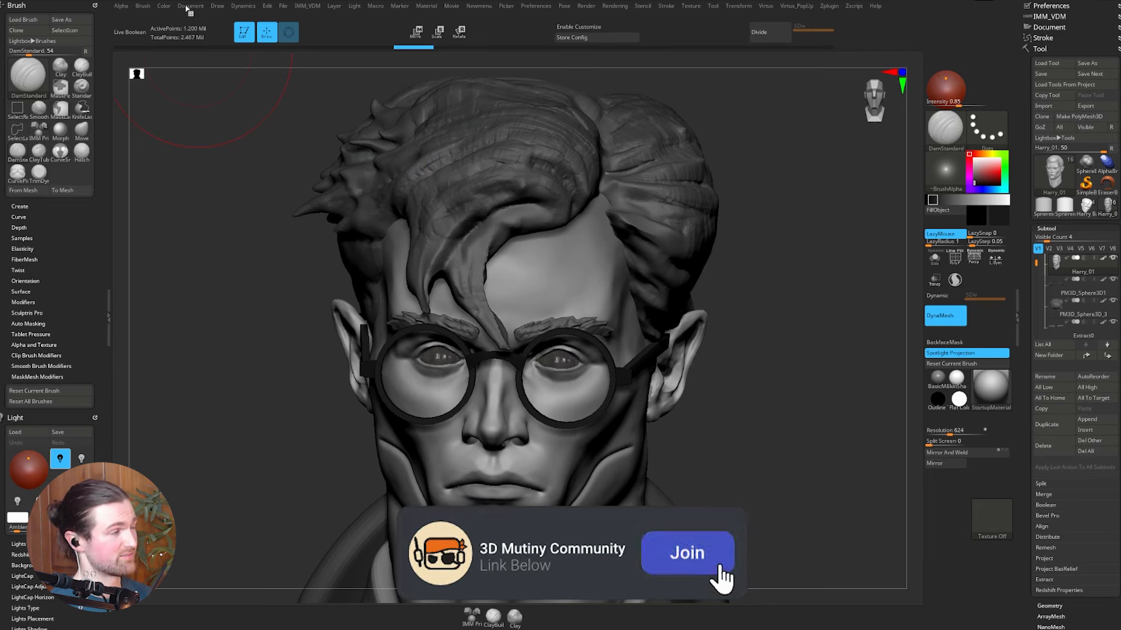
# Step: Assign a custom hotkey to the Front view in ZAppLink Properties and try it on the turned bust
pyautogui.click(187, 8)
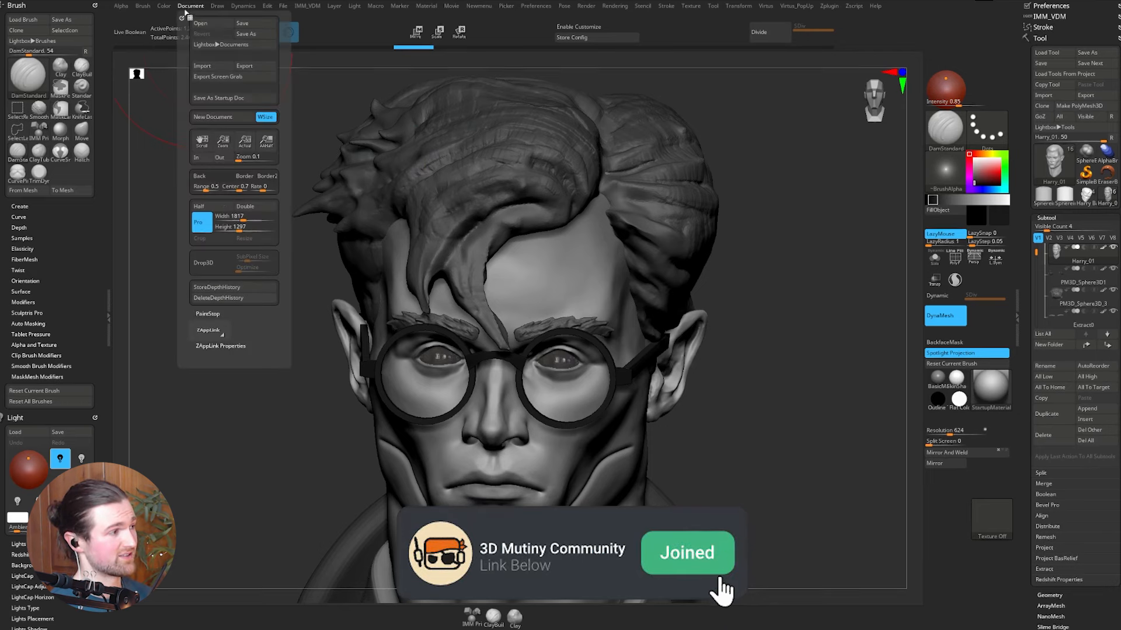
pyautogui.click(226, 346)
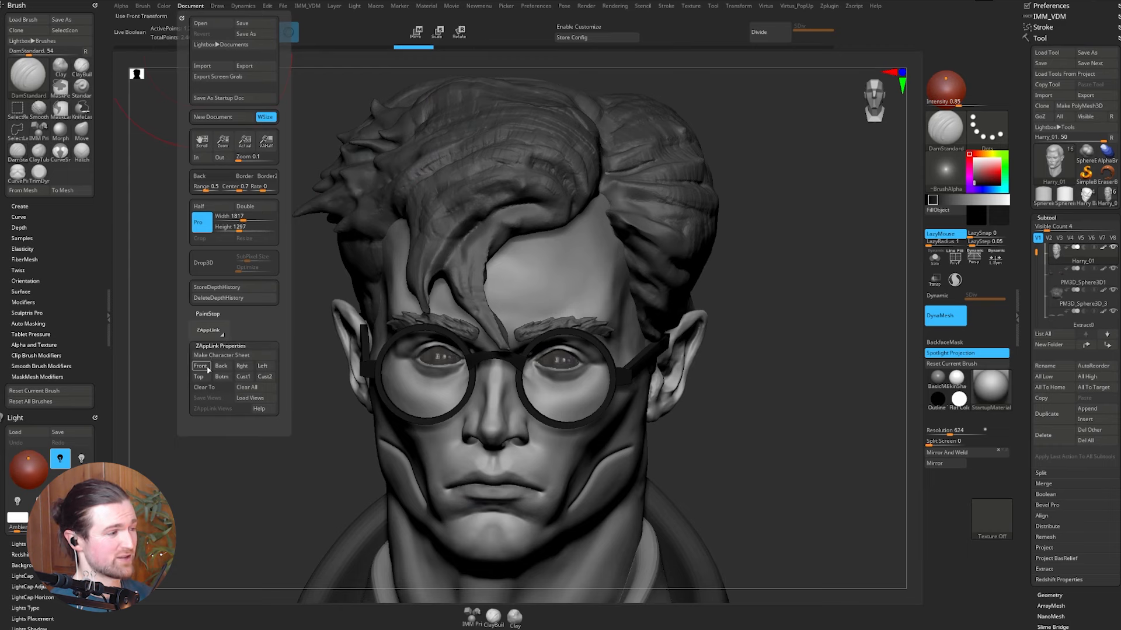
pyautogui.click(205, 366)
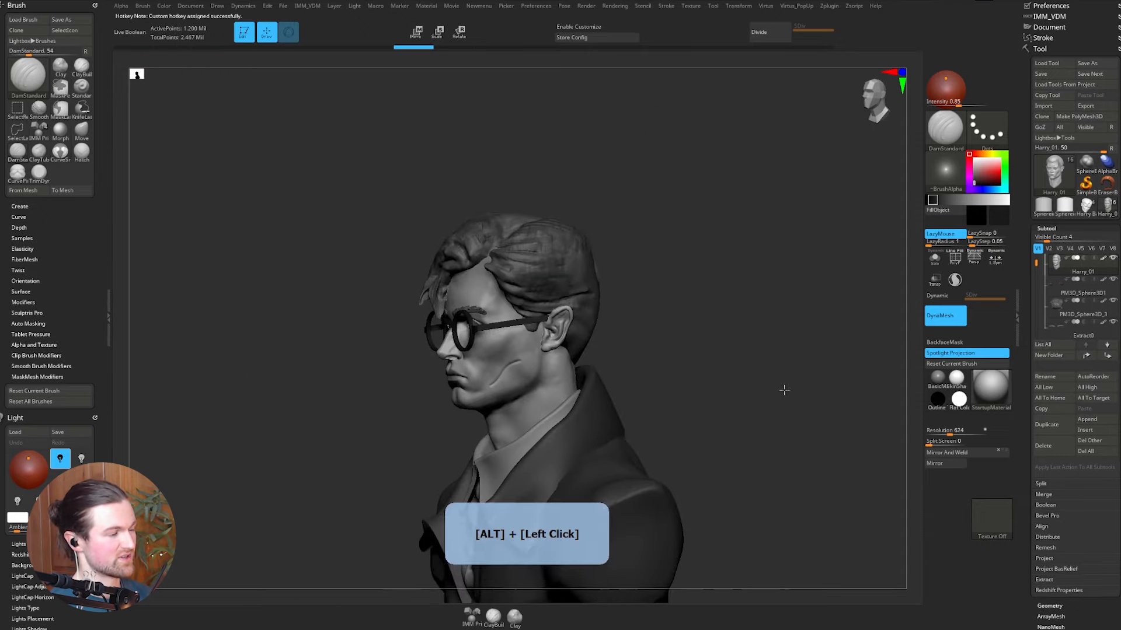
pyautogui.moveTo(783, 391)
pyautogui.keyDown('alt'); pyautogui.mouseDown()
pyautogui.moveTo(809, 408)
pyautogui.moveTo(809, 383)
pyautogui.moveTo(838, 423)
pyautogui.moveTo(805, 393)
pyautogui.moveTo(793, 406)
pyautogui.moveTo(783, 379)
pyautogui.mouseUp(); pyautogui.keyUp('alt')
pyautogui.press('1')
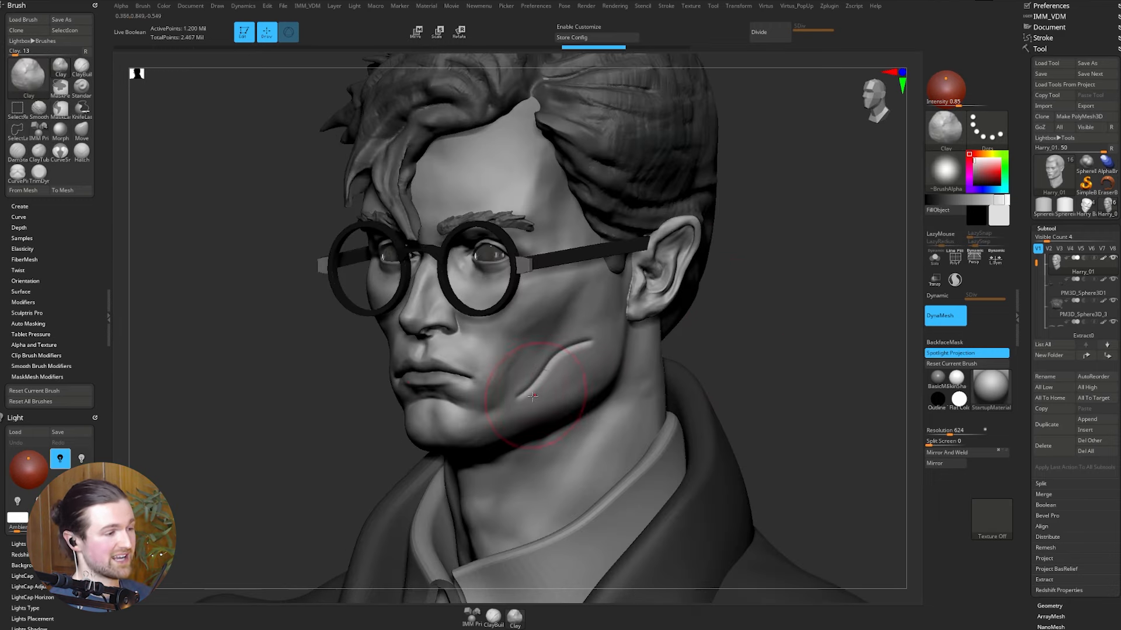
# Step: Soften the cheek crease and build up the surrounding cheek and jaw form with the Clay brush
pyautogui.moveTo(532, 396)
pyautogui.mouseDown()
pyautogui.moveTo(611, 347)
pyautogui.moveTo(584, 347)
pyautogui.moveTo(531, 374)
pyautogui.moveTo(545, 360)
pyautogui.moveTo(506, 388)
pyautogui.mouseUp()
pyautogui.keyDown('alt'); pyautogui.moveTo(788, 374); pyautogui.dragTo(788, 411); pyautogui.keyUp('alt')
pyautogui.moveTo(572, 321)
pyautogui.keyDown('alt'); pyautogui.mouseDown()
pyautogui.moveTo(517, 371)
pyautogui.moveTo(578, 312)
pyautogui.mouseUp(); pyautogui.keyUp('alt')
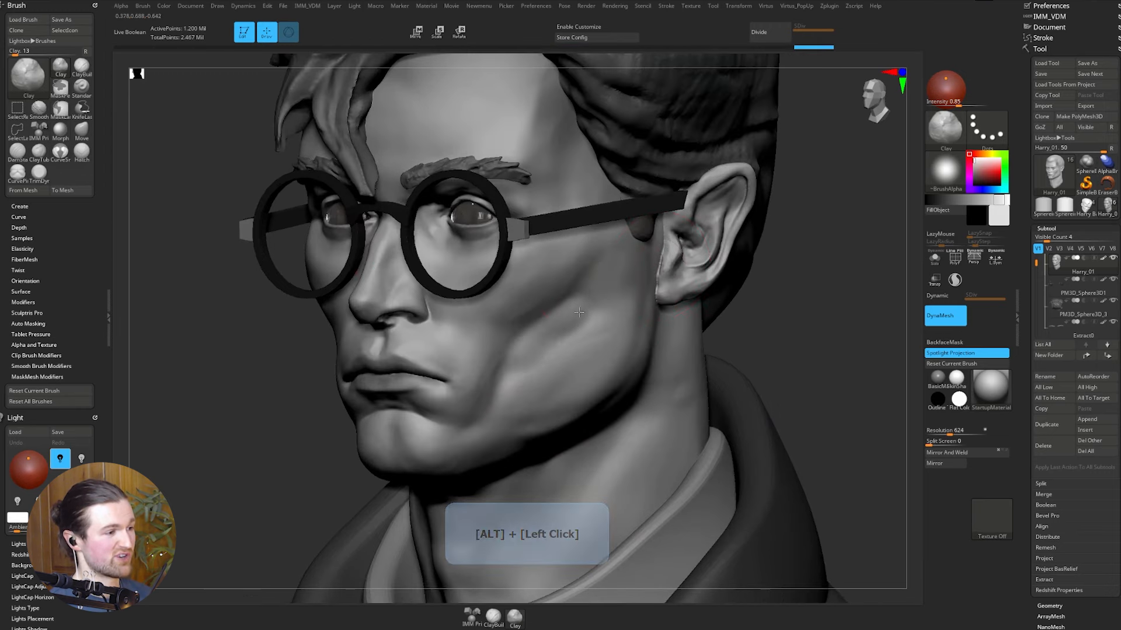
pyautogui.moveTo(517, 344); pyautogui.dragTo(481, 417)
pyautogui.moveTo(510, 374); pyautogui.dragTo(493, 429)
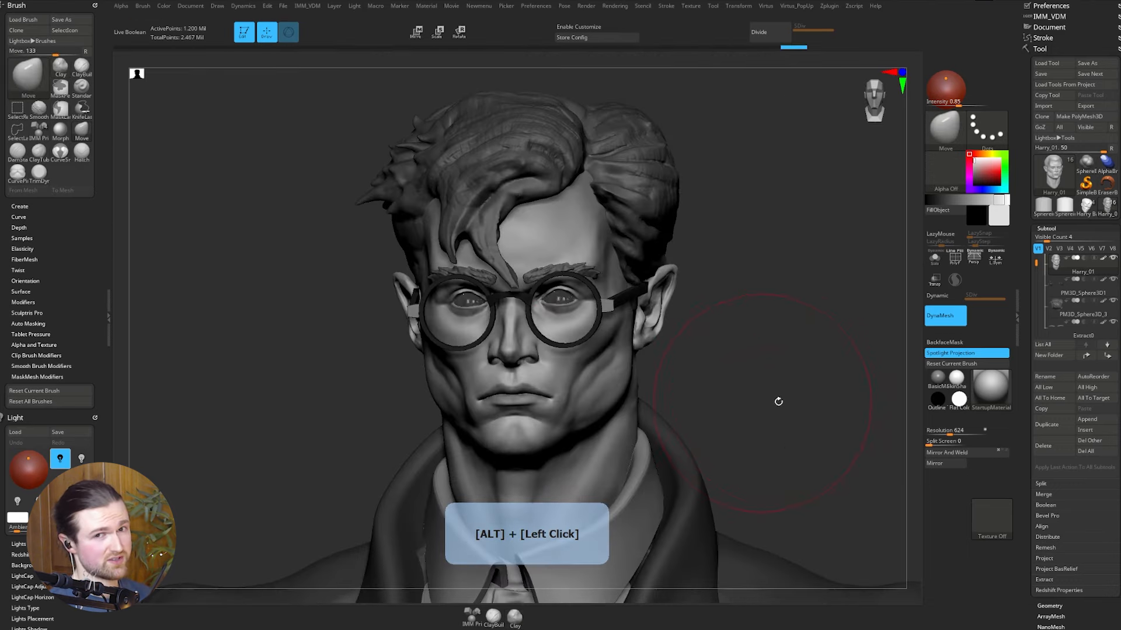
# Step: Adjust the draw size of the Move brush through the pop-up brush controls
pyautogui.moveTo(724, 400); pyautogui.dragTo(740, 388)
pyautogui.press('space')
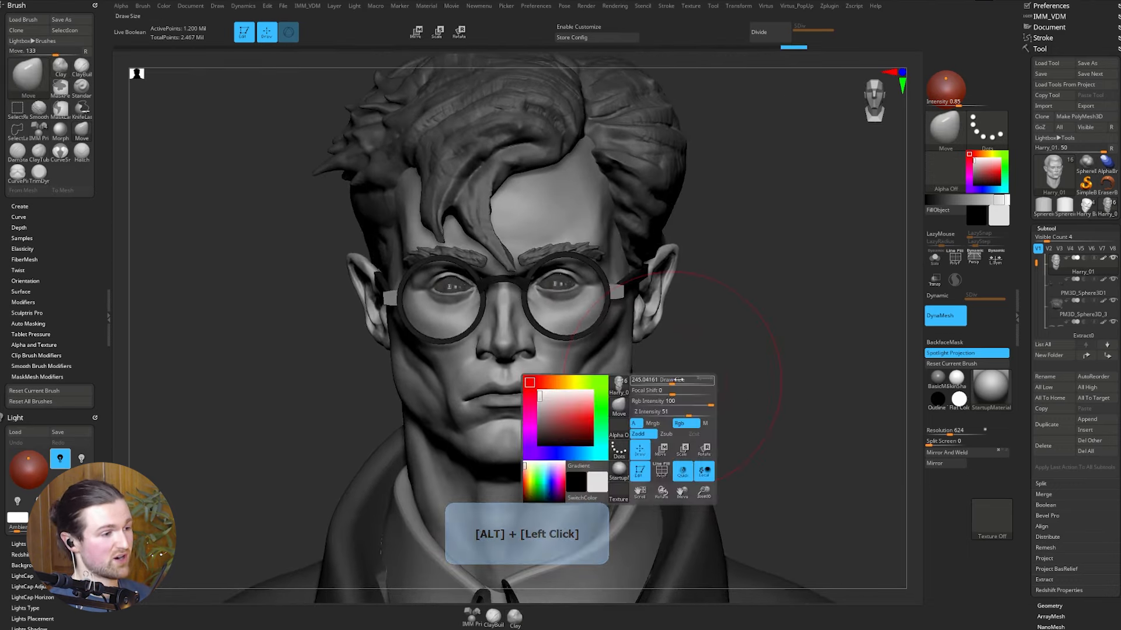
pyautogui.moveTo(660, 381); pyautogui.dragTo(682, 382)
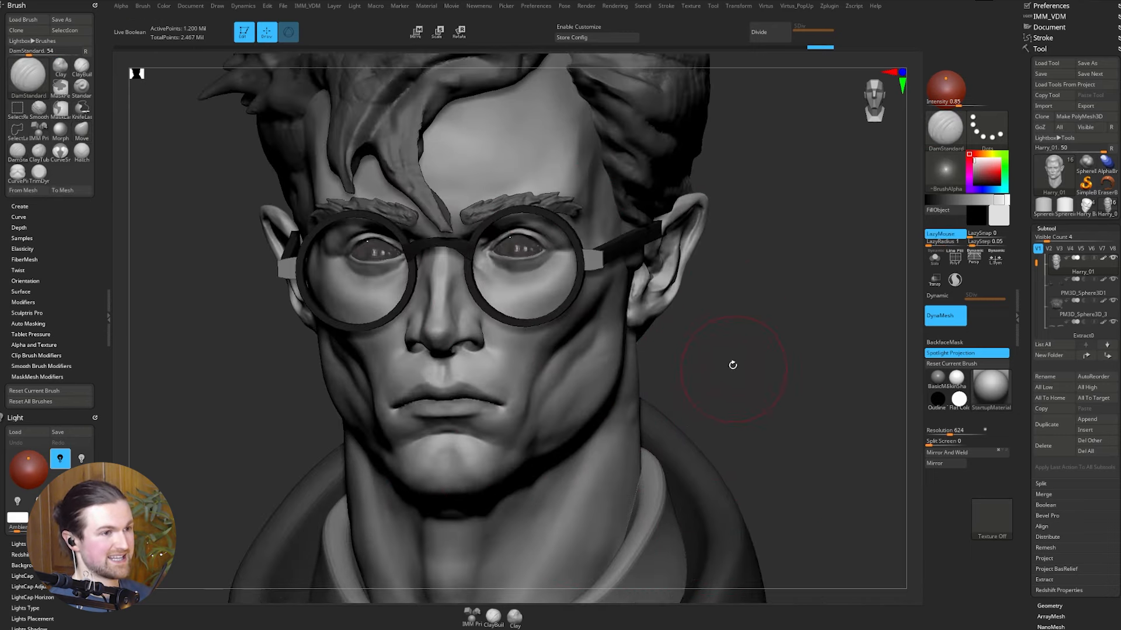
# Step: Tighten the crease along the cheek with the Pinch brush
pyautogui.moveTo(733, 365)
pyautogui.mouseDown()
pyautogui.moveTo(733, 352)
pyautogui.moveTo(614, 350)
pyautogui.moveTo(493, 399)
pyautogui.mouseUp()
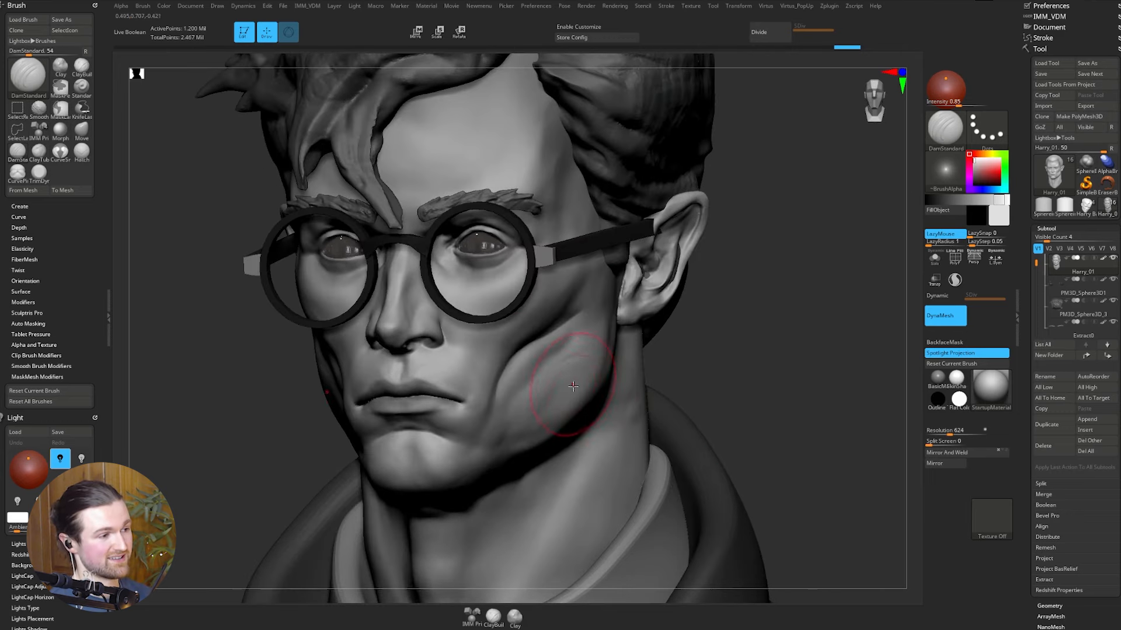
pyautogui.press('b')
pyautogui.press('c')
pyautogui.press('l')
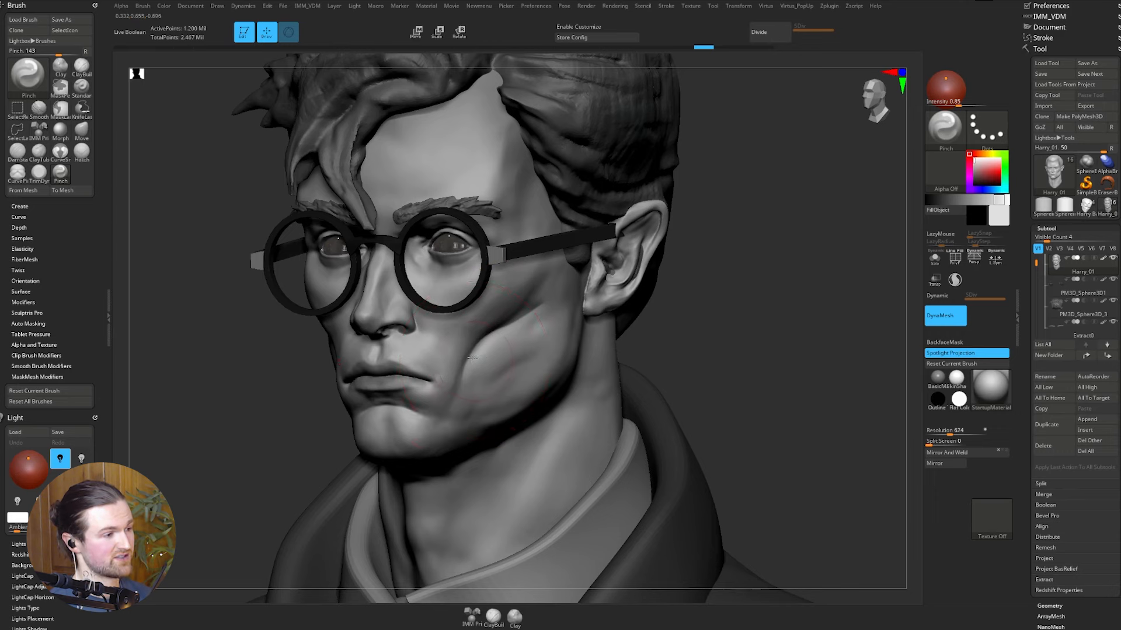
pyautogui.moveTo(465, 364); pyautogui.dragTo(532, 314)
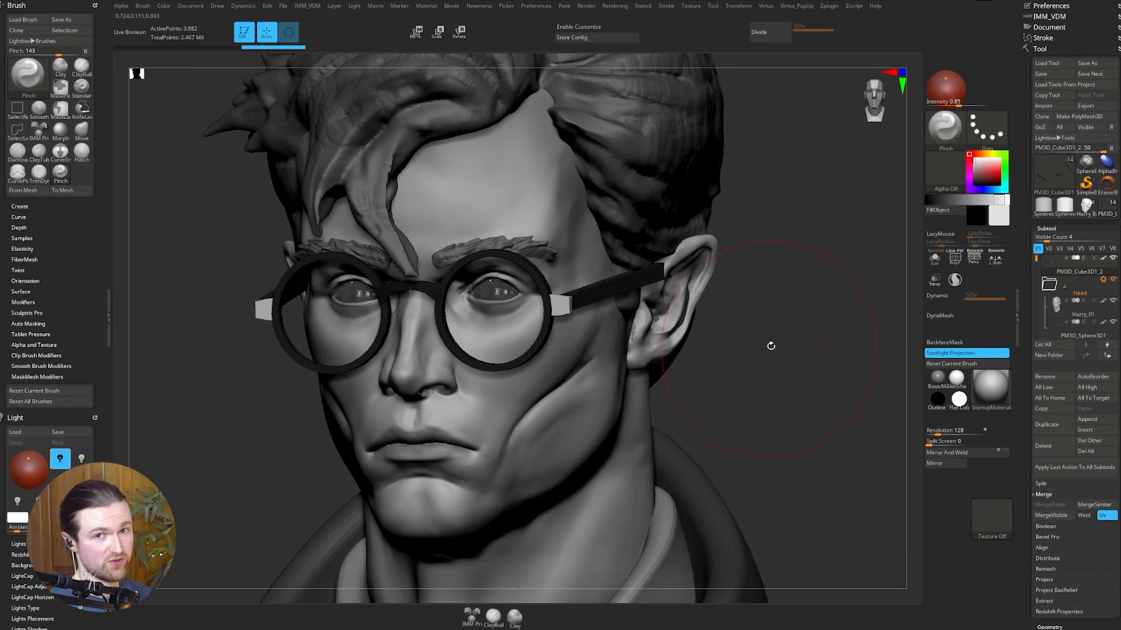
# Step: Select the Move Topological brush and display the polyframe on the glasses
pyautogui.hotkey('shift', 'w')
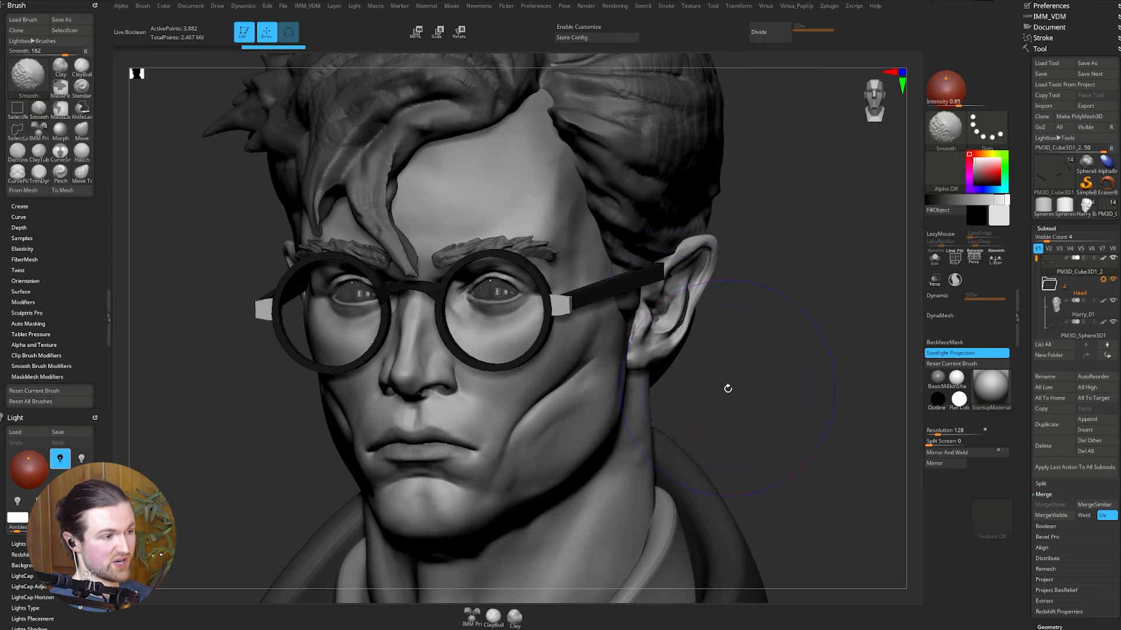
pyautogui.hotkey('shift', 'f')
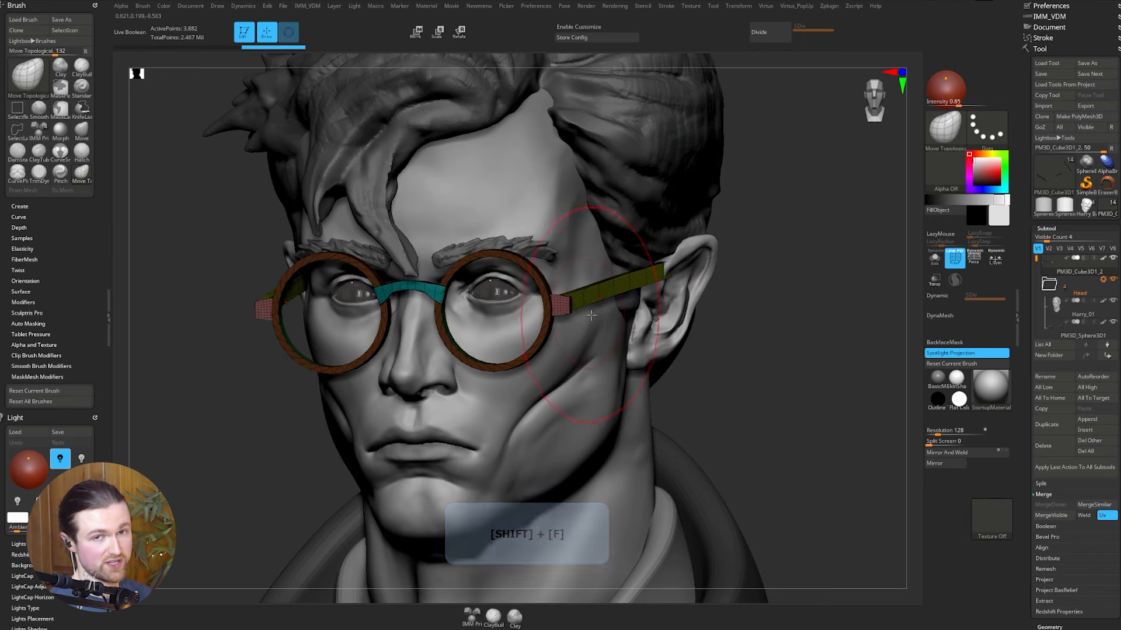
# Step: Try pulling the temple arm of the glasses with the Move Topological and Move brushes, undoing the strokes
pyautogui.moveTo(579, 298); pyautogui.dragTo(574, 306)
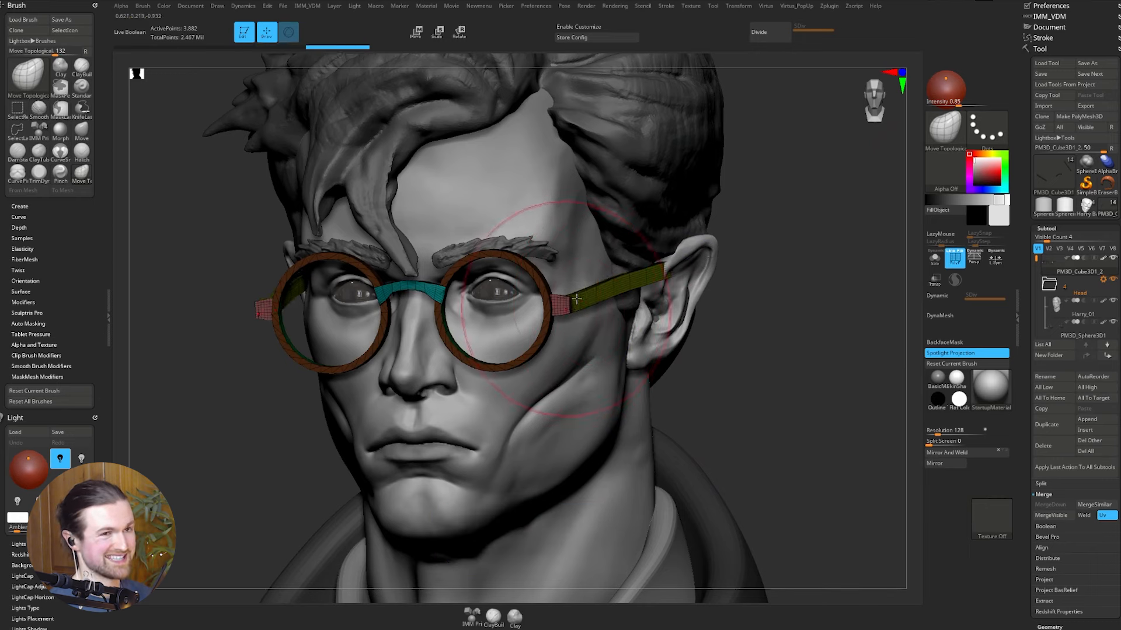
pyautogui.hotkey('ctrl', 'z')
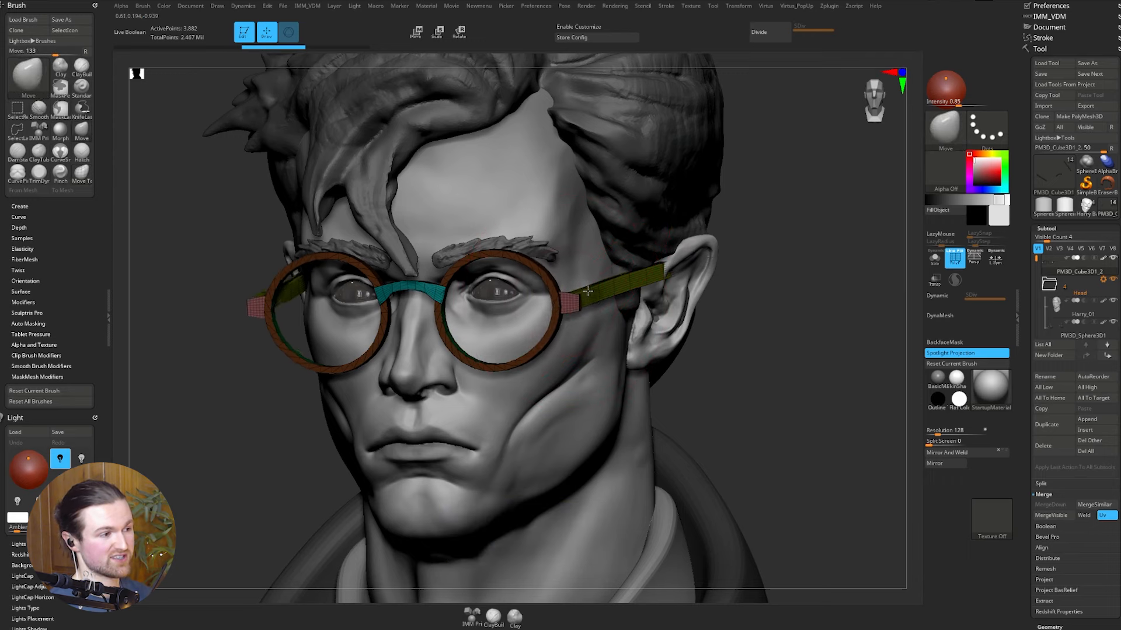
pyautogui.moveTo(587, 290); pyautogui.dragTo(575, 310)
pyautogui.hotkey('shift', 'w')
pyautogui.hotkey('shift', 'w')
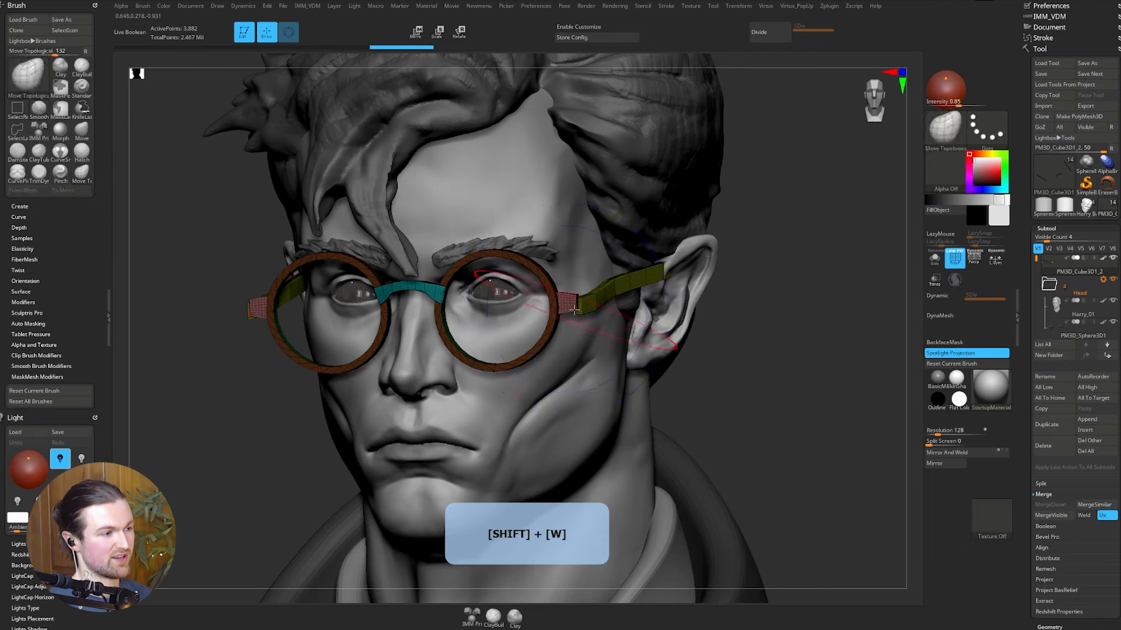
pyautogui.hotkey('ctrl', 'z')
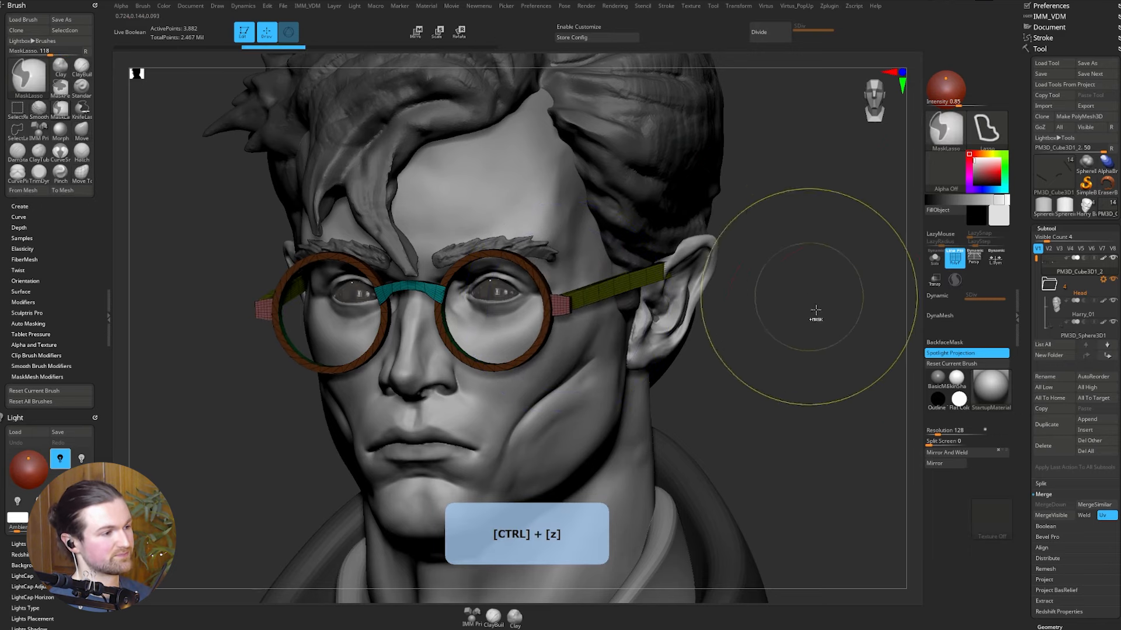
# Step: Hide the polyframe on the glasses and select the Paint brush
pyautogui.hotkey('shift', 'f')
pyautogui.hotkey('shift', 'r')
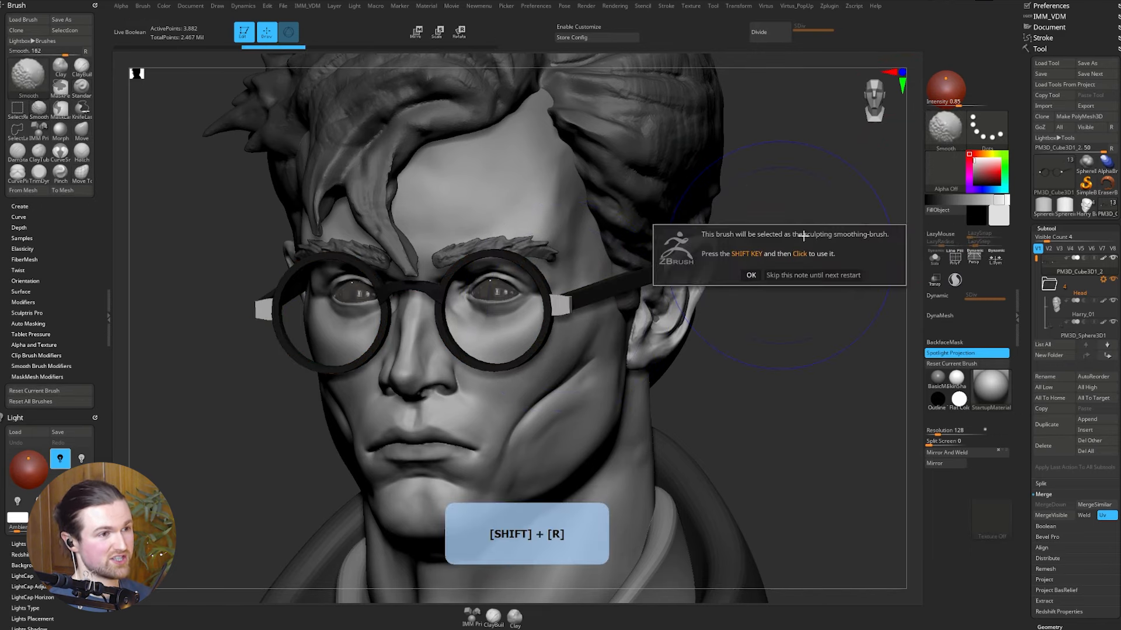
pyautogui.click(751, 275)
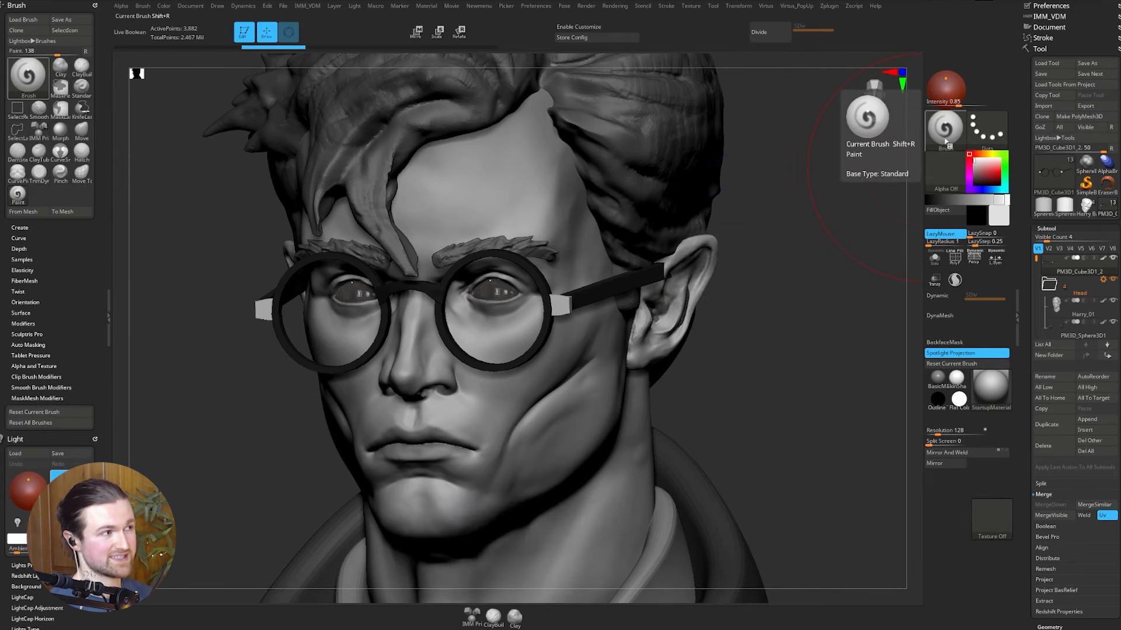
# Step: Make the Harry_01 head active and build up crossing strokes on the cheek with the ClayTubes brush
pyautogui.press('space')
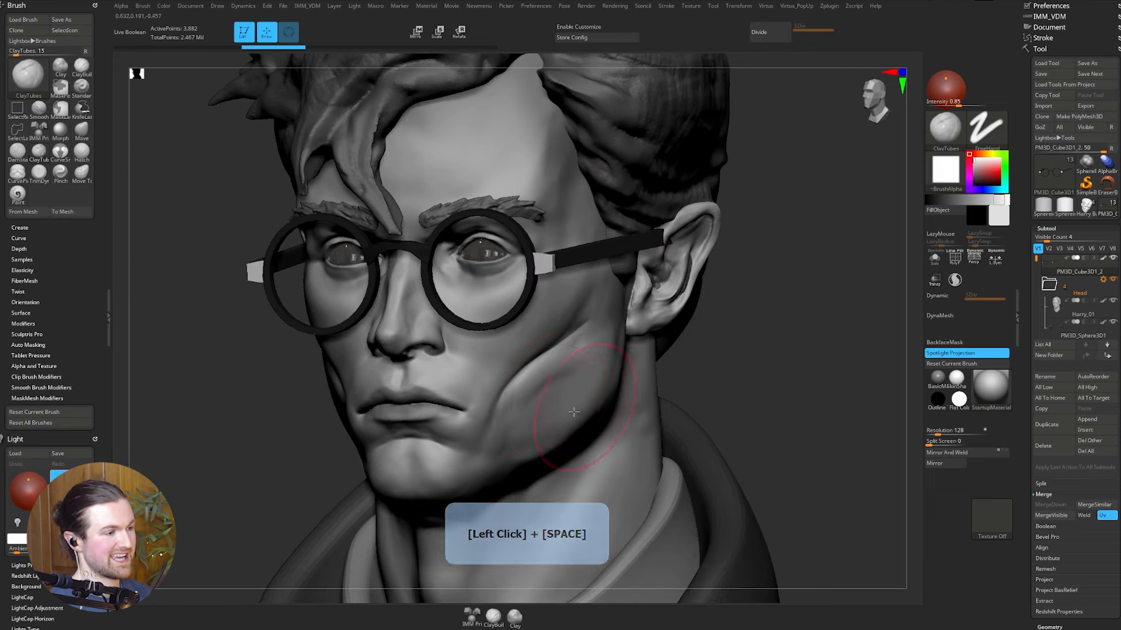
pyautogui.keyDown('alt'); pyautogui.click(537, 414); pyautogui.keyUp('alt')
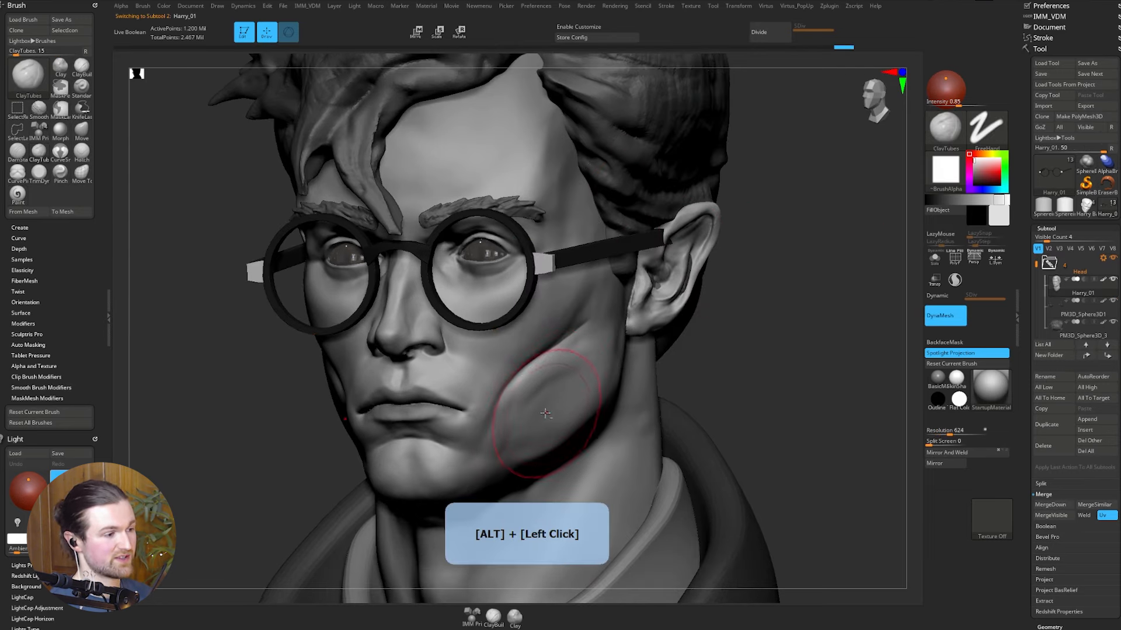
pyautogui.moveTo(516, 406)
pyautogui.mouseDown()
pyautogui.moveTo(578, 350)
pyautogui.moveTo(579, 370)
pyautogui.mouseUp()
pyautogui.moveTo(552, 425); pyautogui.dragTo(597, 378)
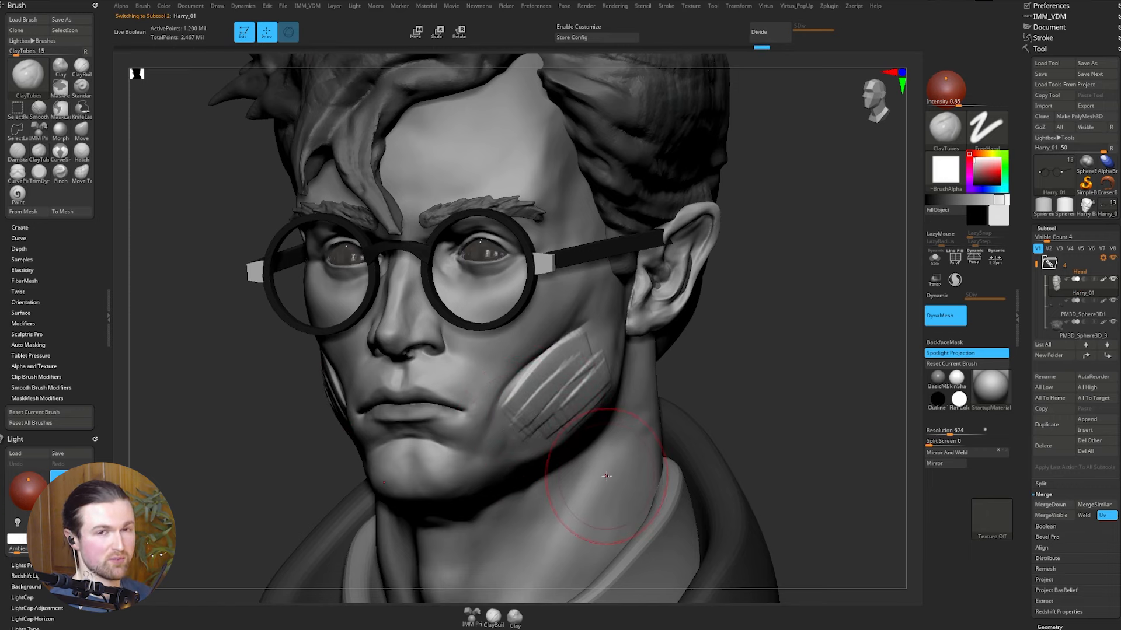
pyautogui.moveTo(506, 408); pyautogui.dragTo(538, 451)
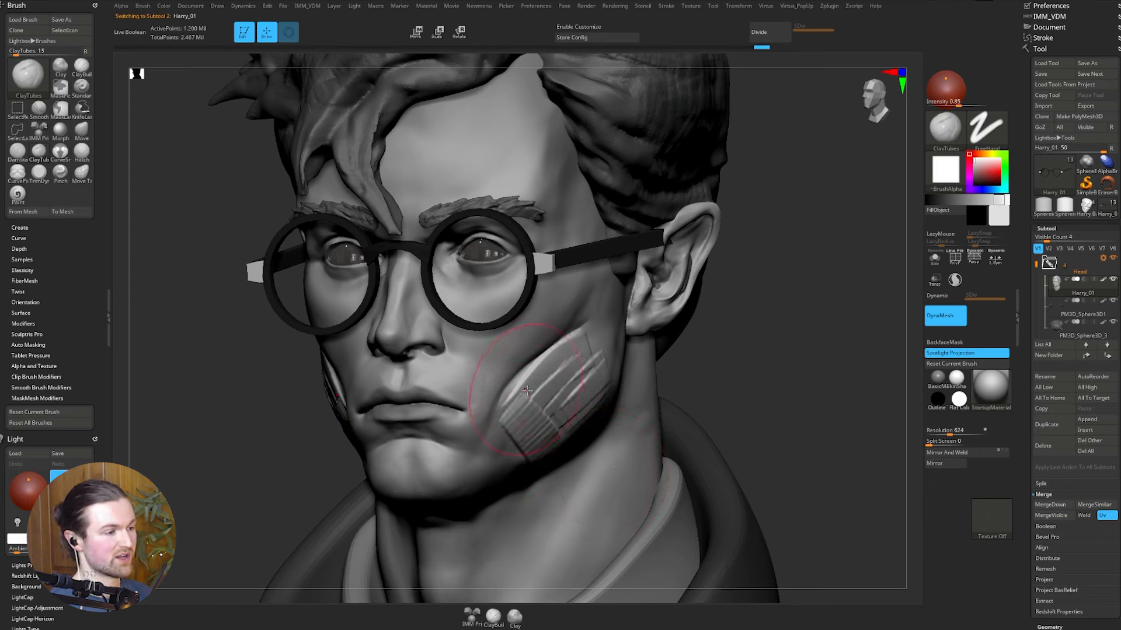
pyautogui.moveTo(530, 389); pyautogui.dragTo(561, 436)
pyautogui.moveTo(549, 369); pyautogui.dragTo(579, 413)
pyautogui.moveTo(567, 351); pyautogui.dragTo(598, 398)
pyautogui.moveTo(576, 330); pyautogui.dragTo(607, 376)
pyautogui.moveTo(588, 327); pyautogui.dragTo(612, 365)
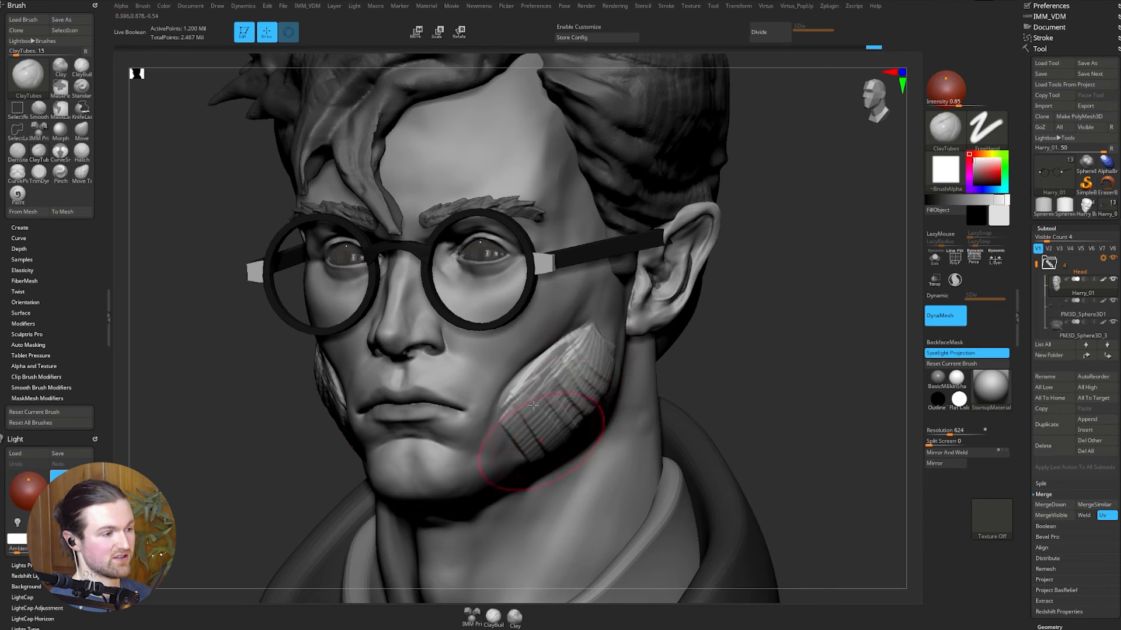
# Step: Flatten the built-up clay strokes on the cheek with the TrimDynamic brush
pyautogui.press('b')
pyautogui.press('t')
pyautogui.press('d')
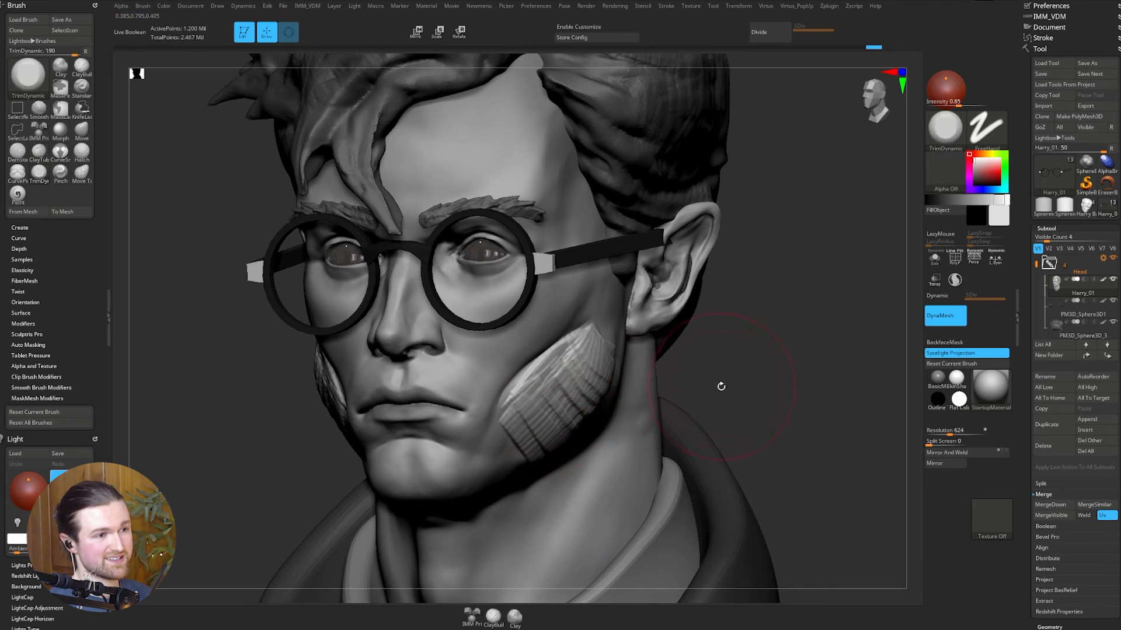
pyautogui.moveTo(557, 411)
pyautogui.mouseDown()
pyautogui.moveTo(575, 373)
pyautogui.moveTo(549, 385)
pyautogui.moveTo(595, 374)
pyautogui.moveTo(528, 426)
pyautogui.mouseUp()
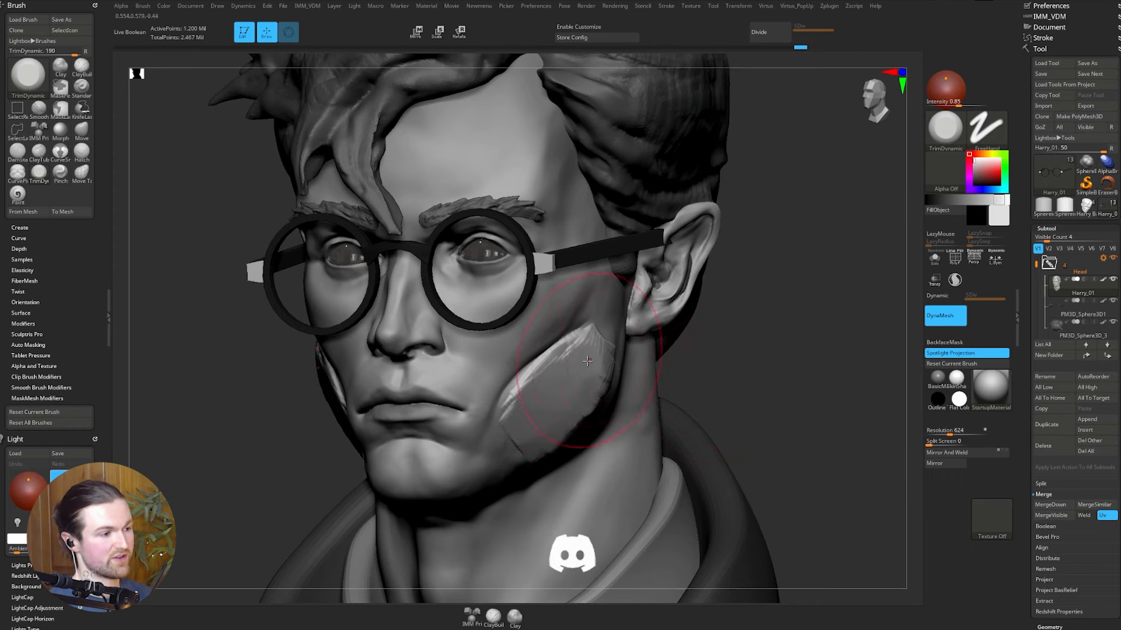
pyautogui.moveTo(590, 364)
pyautogui.mouseDown()
pyautogui.moveTo(612, 344)
pyautogui.moveTo(601, 376)
pyautogui.moveTo(546, 416)
pyautogui.moveTo(572, 437)
pyautogui.mouseUp()
pyautogui.moveTo(849, 334); pyautogui.dragTo(828, 358)
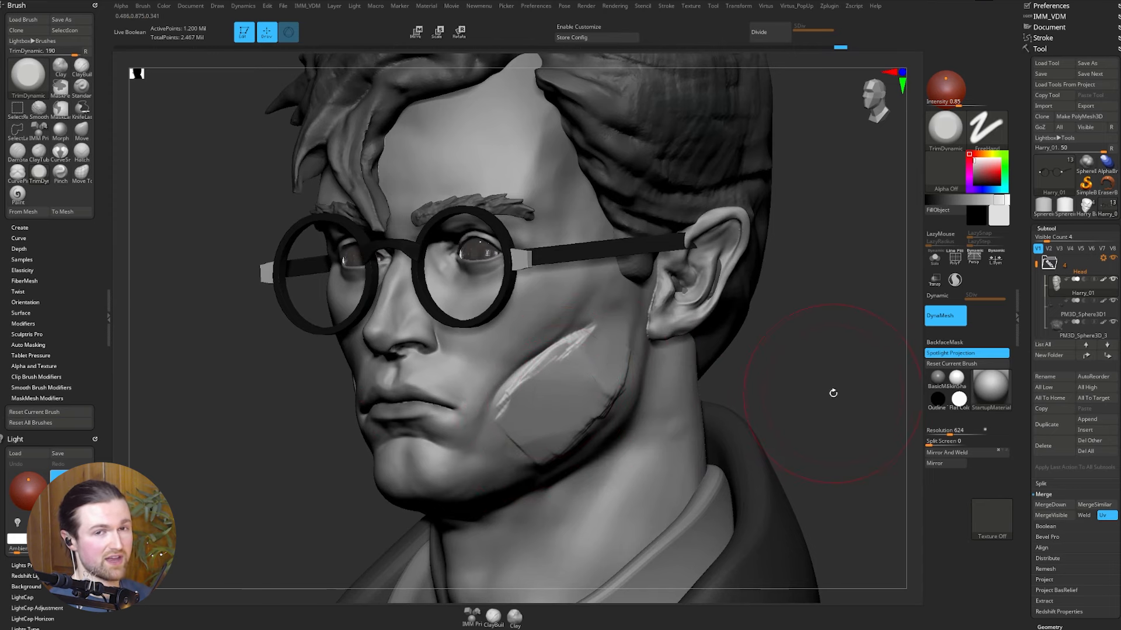
# Step: Try polishing the cheek and jaw into flat planes with the hPolish brush
pyautogui.moveTo(833, 391); pyautogui.dragTo(828, 390)
pyautogui.hotkey('shift', 's')
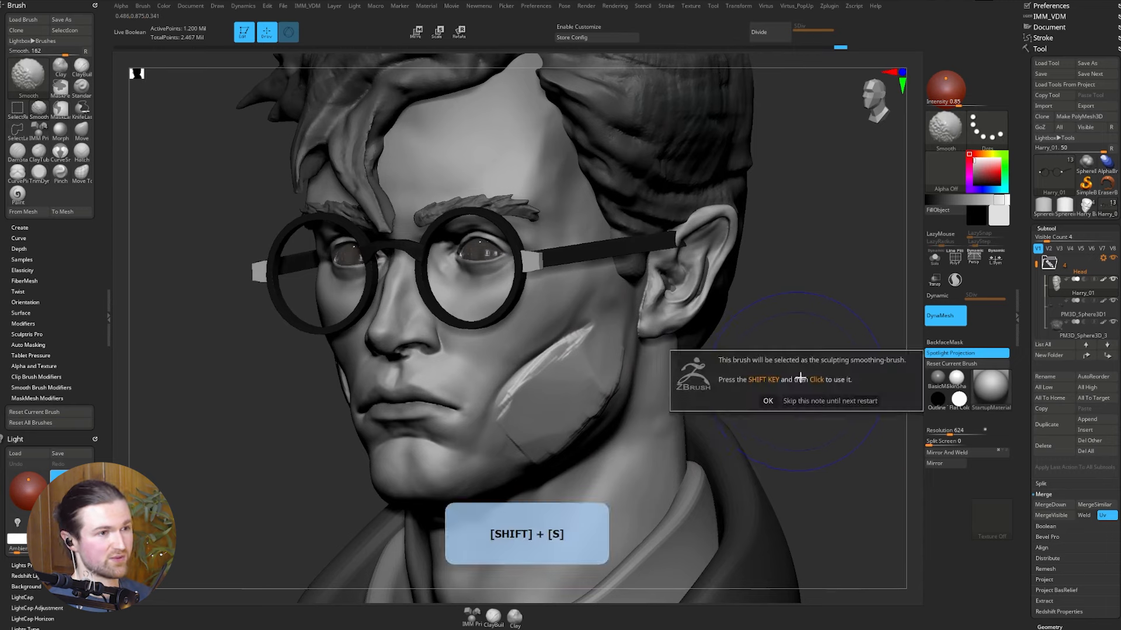
pyautogui.click(765, 402)
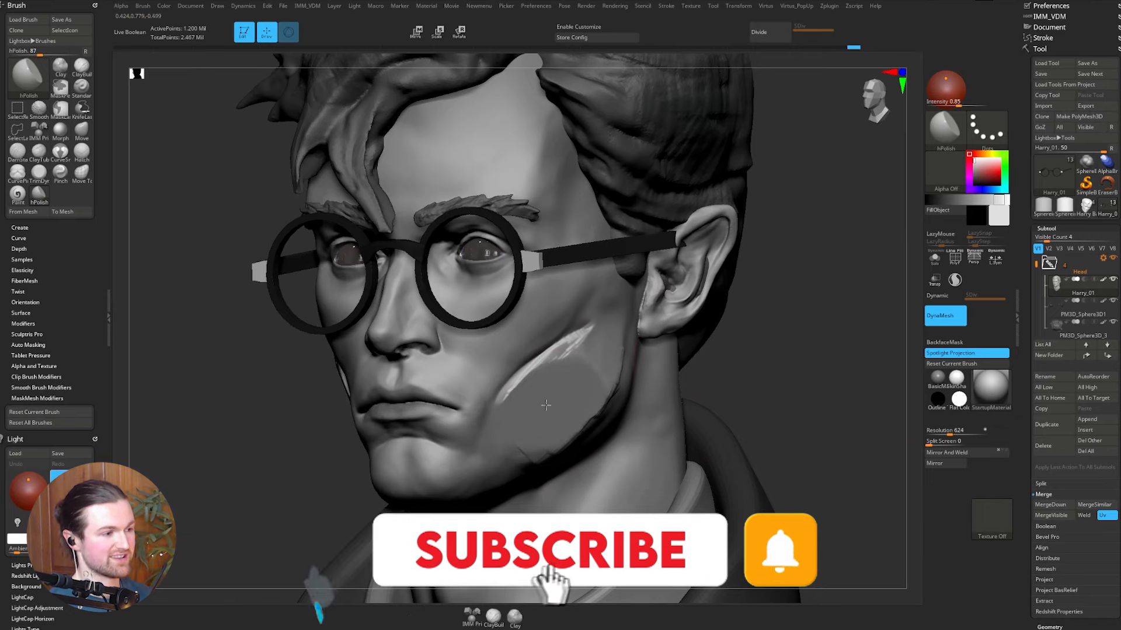
pyautogui.moveTo(853, 392); pyautogui.dragTo(785, 388)
pyautogui.moveTo(604, 385); pyautogui.dragTo(617, 341)
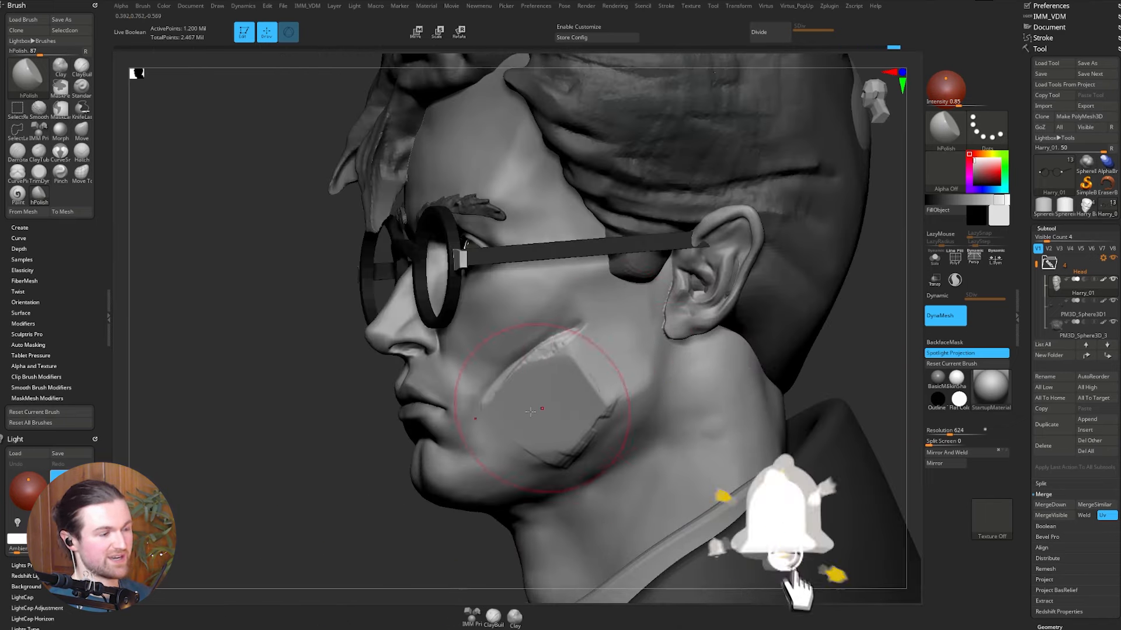
pyautogui.moveTo(852, 425); pyautogui.dragTo(858, 332)
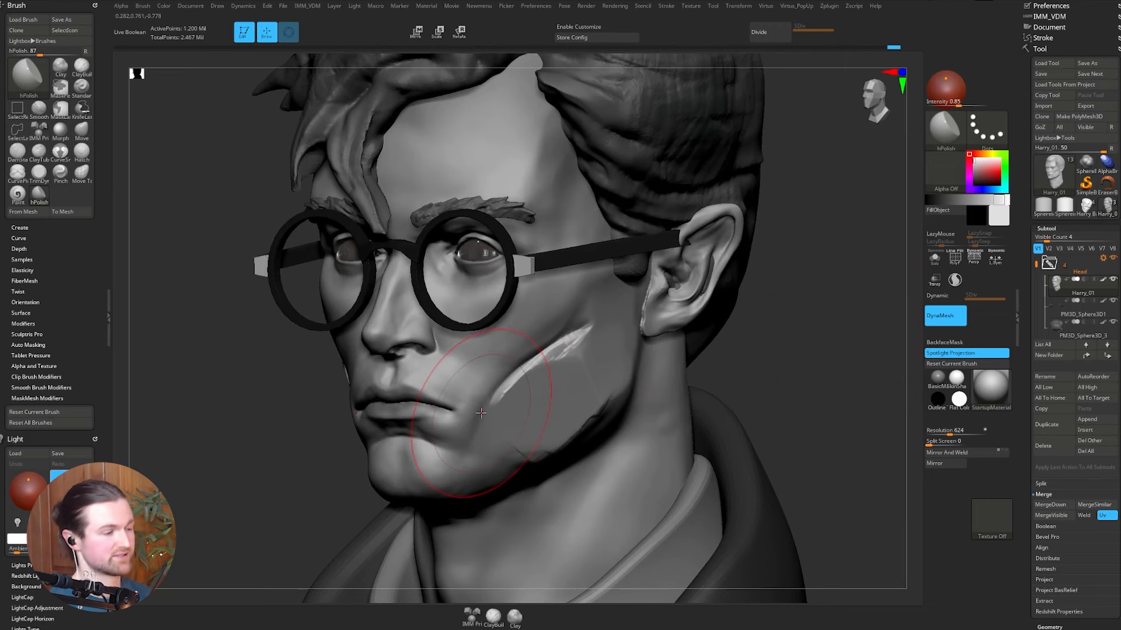
pyautogui.moveTo(724, 397); pyautogui.dragTo(746, 387)
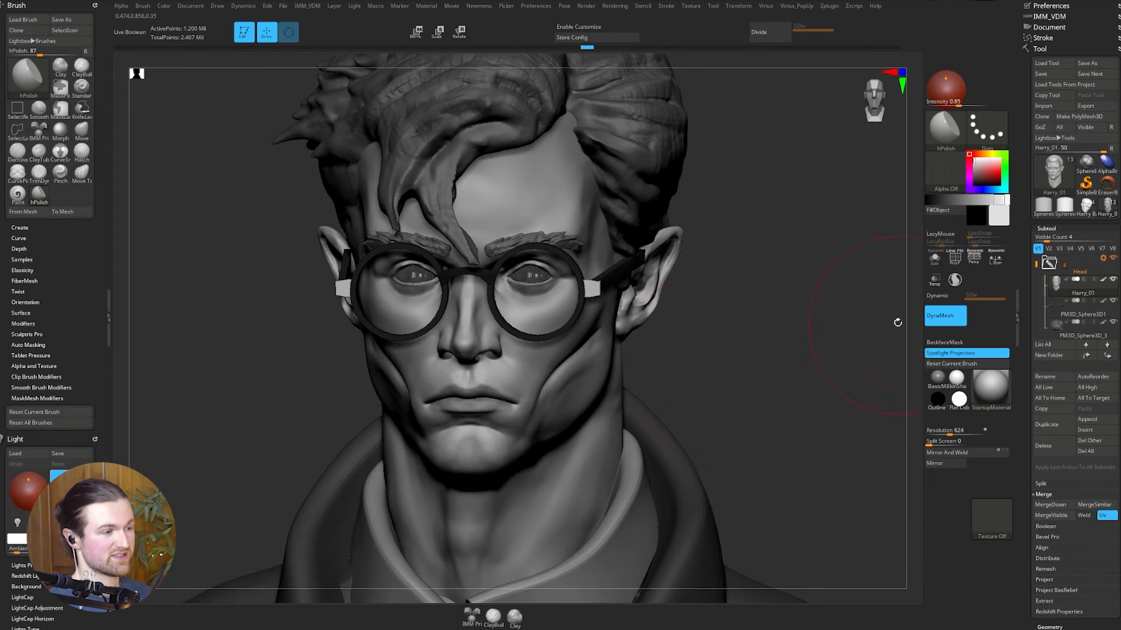
# Step: Make the PM3D_Sphere3D_3 hair subtool active and select the SnakeHook brush
pyautogui.keyDown('alt'); pyautogui.click(638, 114); pyautogui.keyUp('alt')
pyautogui.keyDown('alt'); pyautogui.moveTo(818, 204); pyautogui.dragTo(805, 365); pyautogui.keyUp('alt')
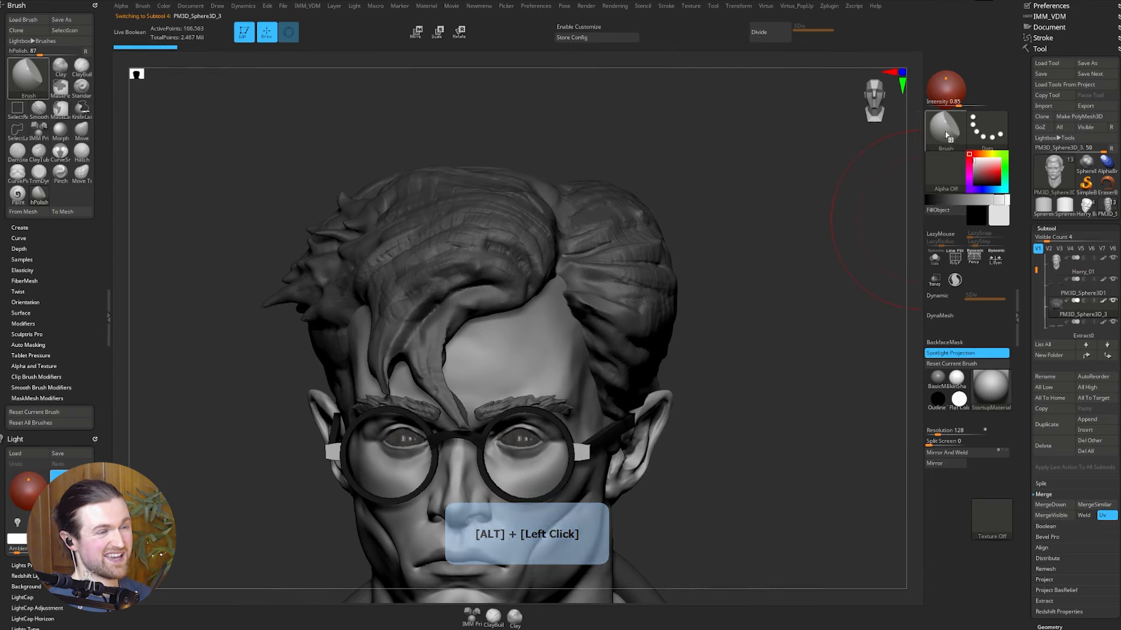
pyautogui.press('b')
pyautogui.press('s')
pyautogui.press('h')
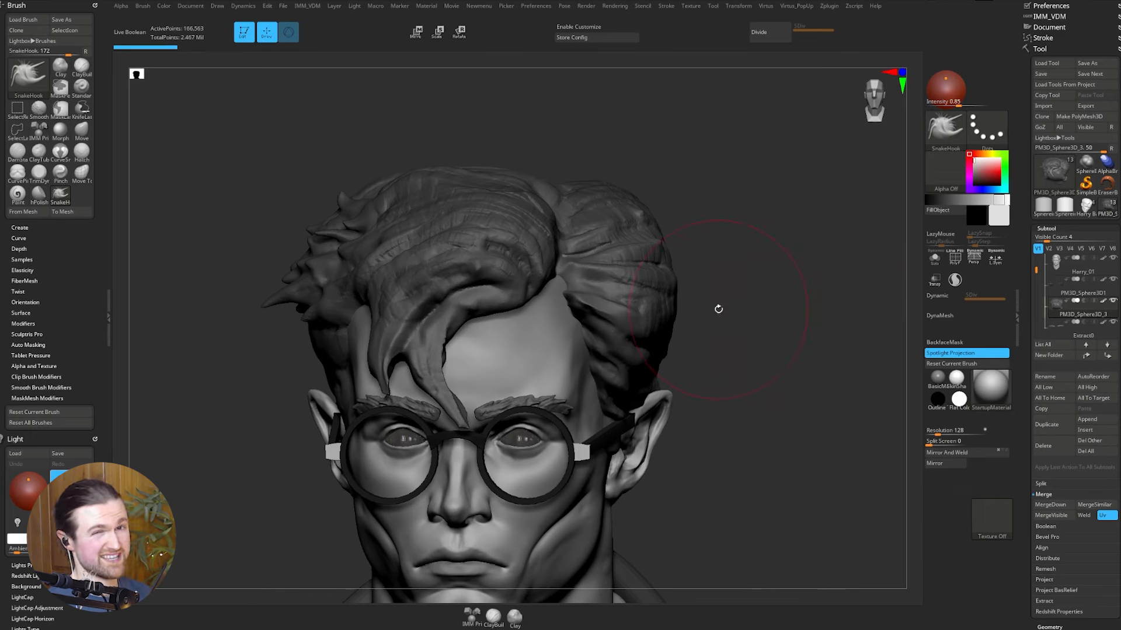
# Step: Assign S as the custom hotkey for the SnakeHook brush
pyautogui.click(142, 5)
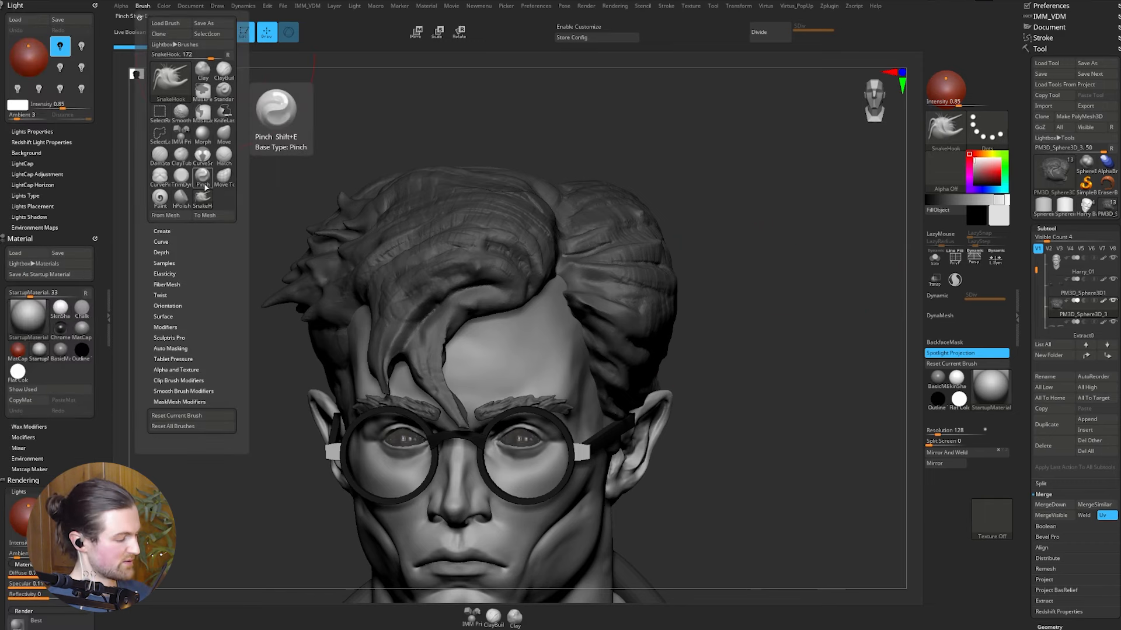
pyautogui.hotkey('ctrl', 'alt')
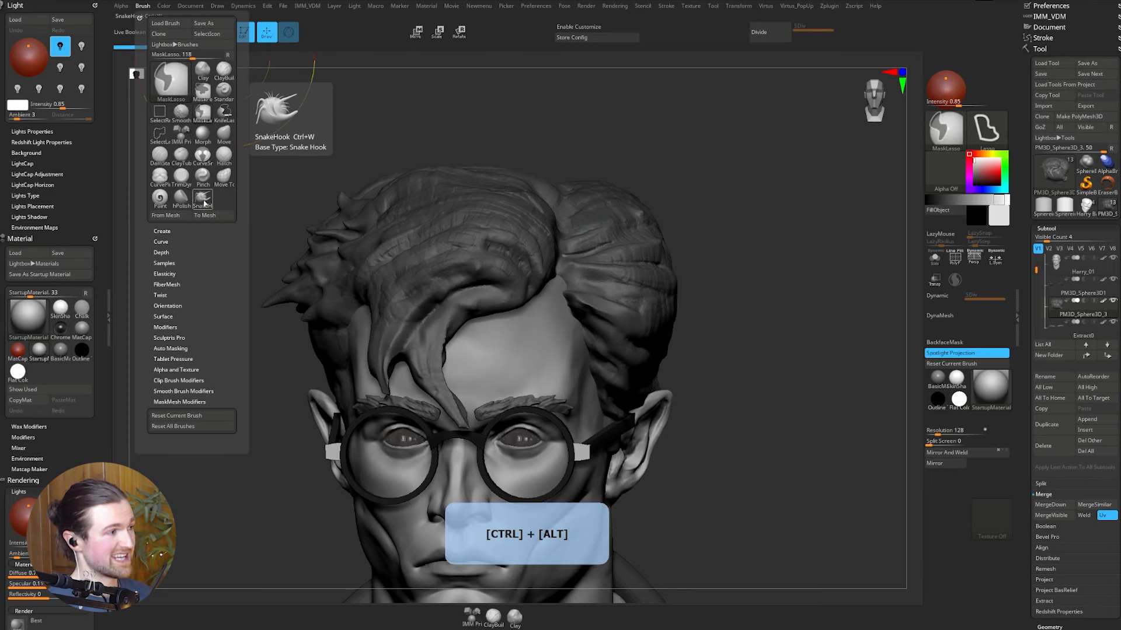
pyautogui.keyDown('ctrl'); pyautogui.keyDown('alt'); pyautogui.click(204, 202); pyautogui.keyUp('alt'); pyautogui.keyUp('ctrl')
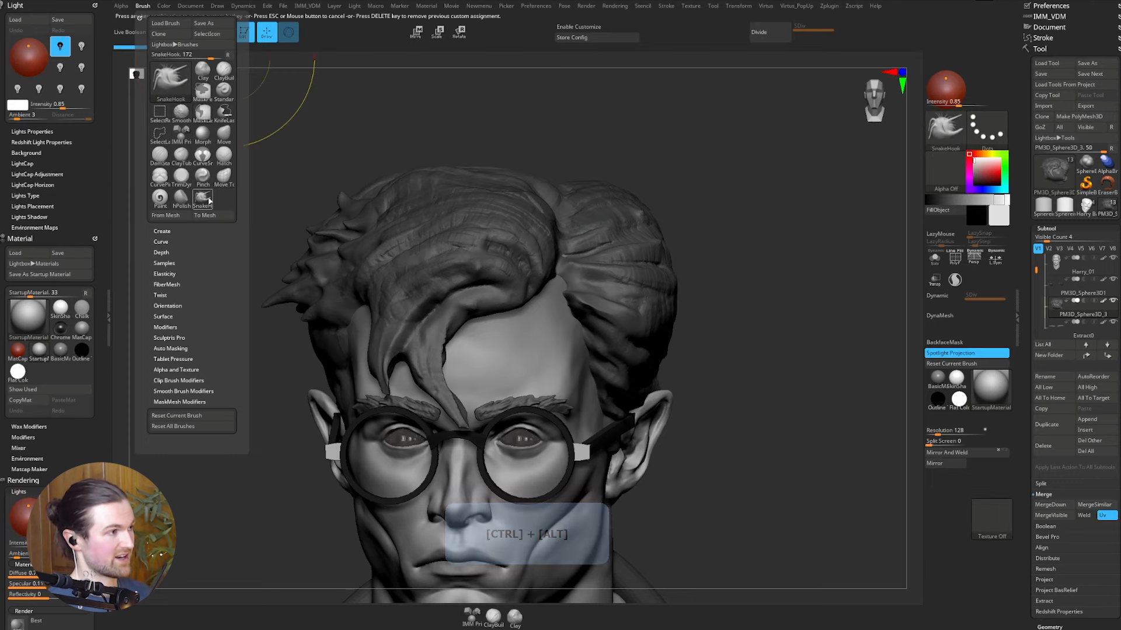
pyautogui.press('s')
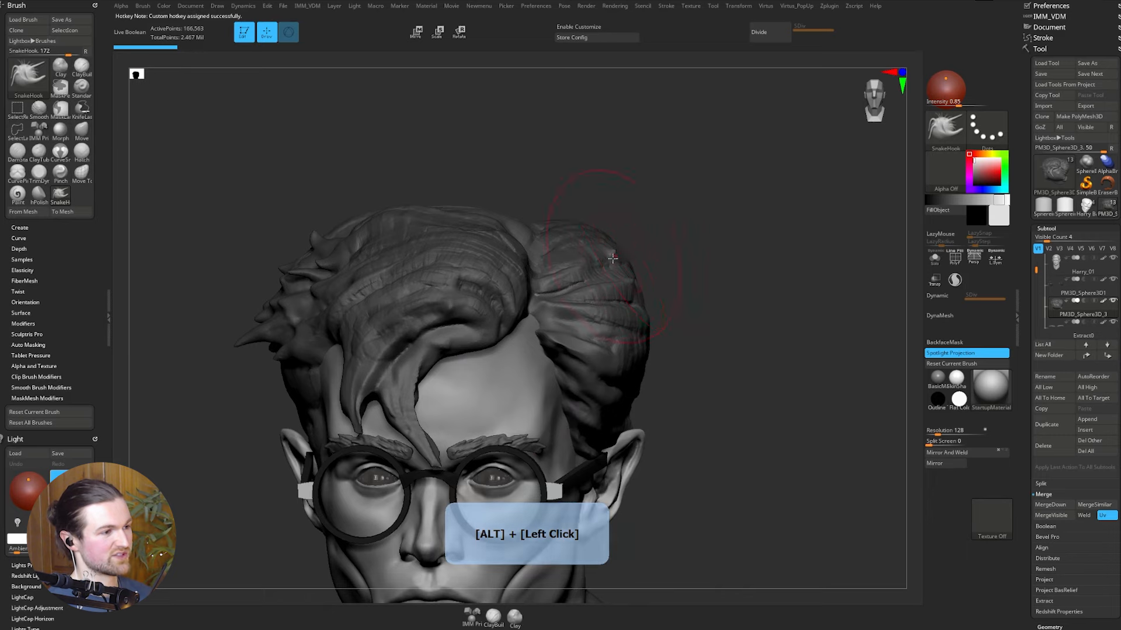
# Step: Try pulling a long horn out of the side of the hair with the SnakeHook brush, without and with Sculptris Pro
pyautogui.moveTo(594, 266)
pyautogui.mouseDown()
pyautogui.moveTo(674, 202)
pyautogui.moveTo(850, 291)
pyautogui.mouseUp()
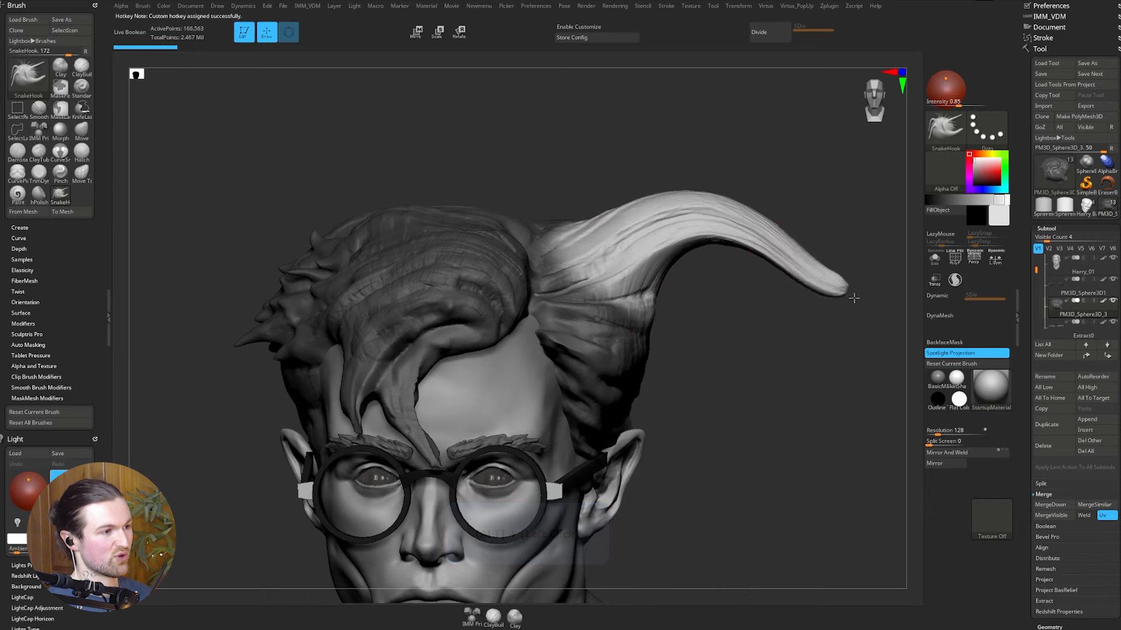
pyautogui.moveTo(770, 443)
pyautogui.keyDown('alt'); pyautogui.mouseDown()
pyautogui.moveTo(753, 327)
pyautogui.moveTo(714, 338)
pyautogui.moveTo(814, 202)
pyautogui.moveTo(836, 191)
pyautogui.mouseUp(); pyautogui.keyUp('alt')
pyautogui.hotkey('ctrl', 'z')
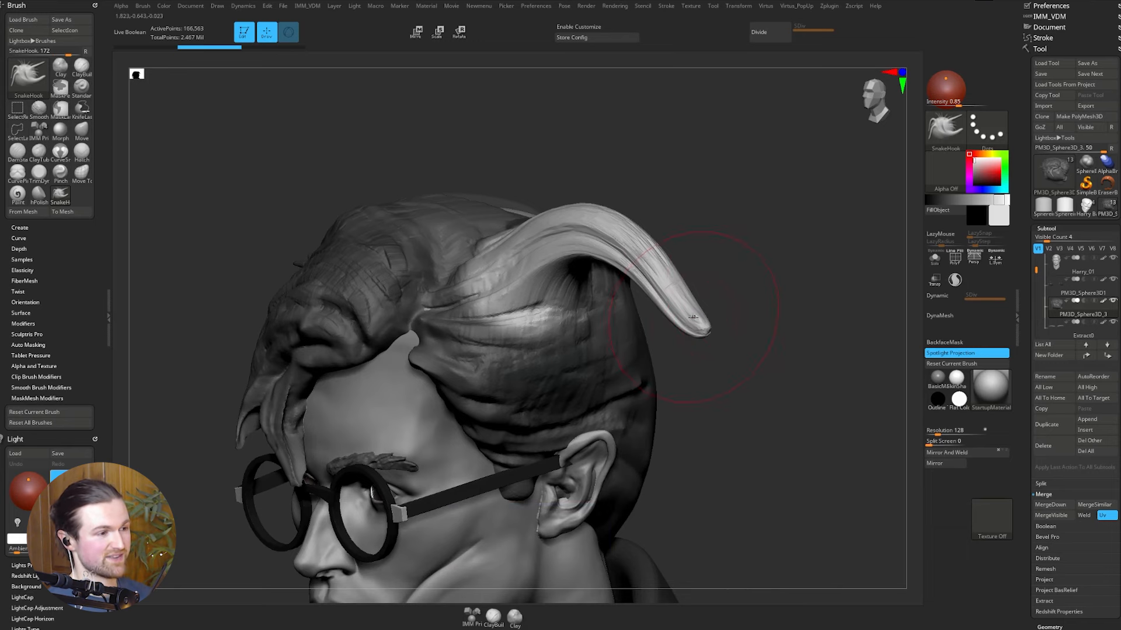
pyautogui.press('\\')
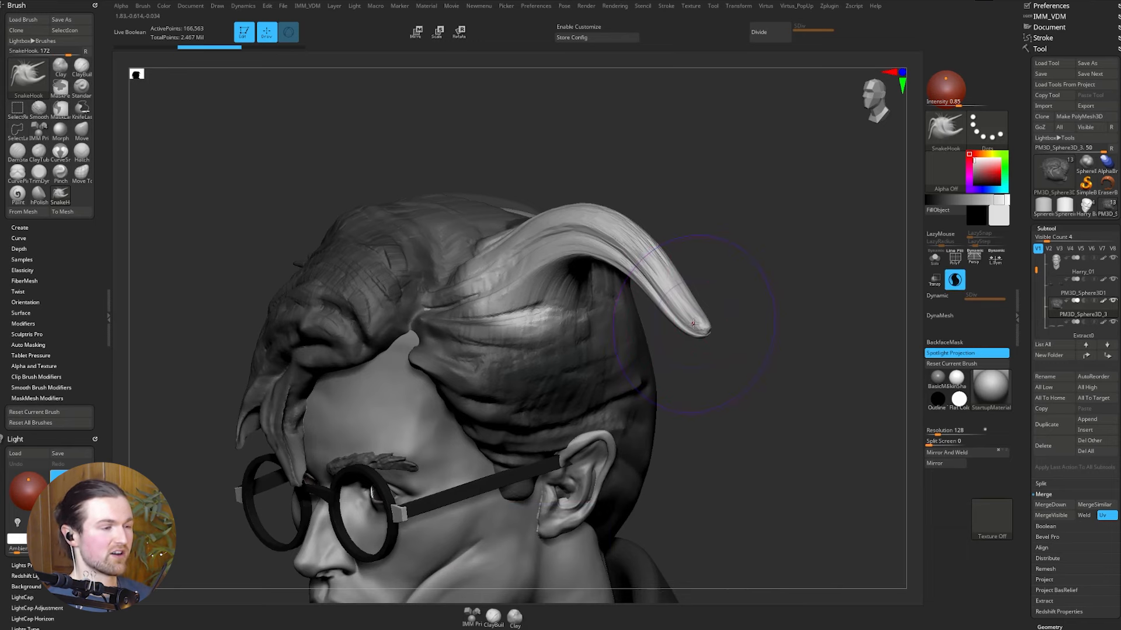
pyautogui.moveTo(694, 313)
pyautogui.mouseDown()
pyautogui.moveTo(738, 335)
pyautogui.moveTo(838, 192)
pyautogui.moveTo(874, 227)
pyautogui.mouseUp()
pyautogui.keyDown('alt'); pyautogui.moveTo(801, 378); pyautogui.dragTo(702, 205); pyautogui.keyUp('alt')
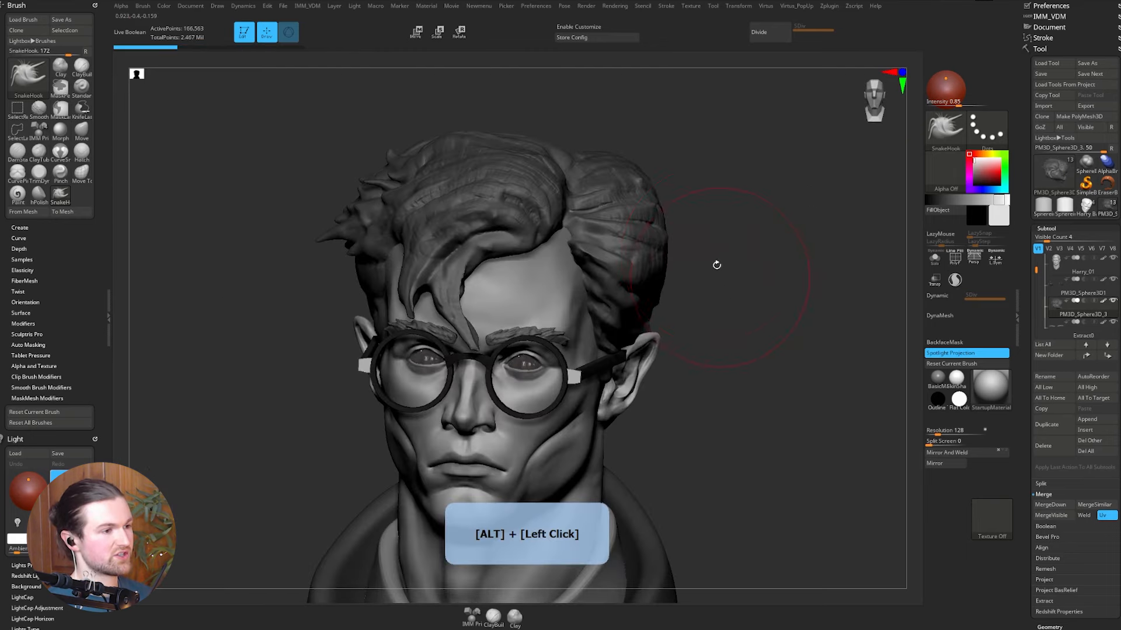
# Step: Try inserting a Capsule on the side of the hair with the IMM Primitives brush, undoing the insertion
pyautogui.press('space')
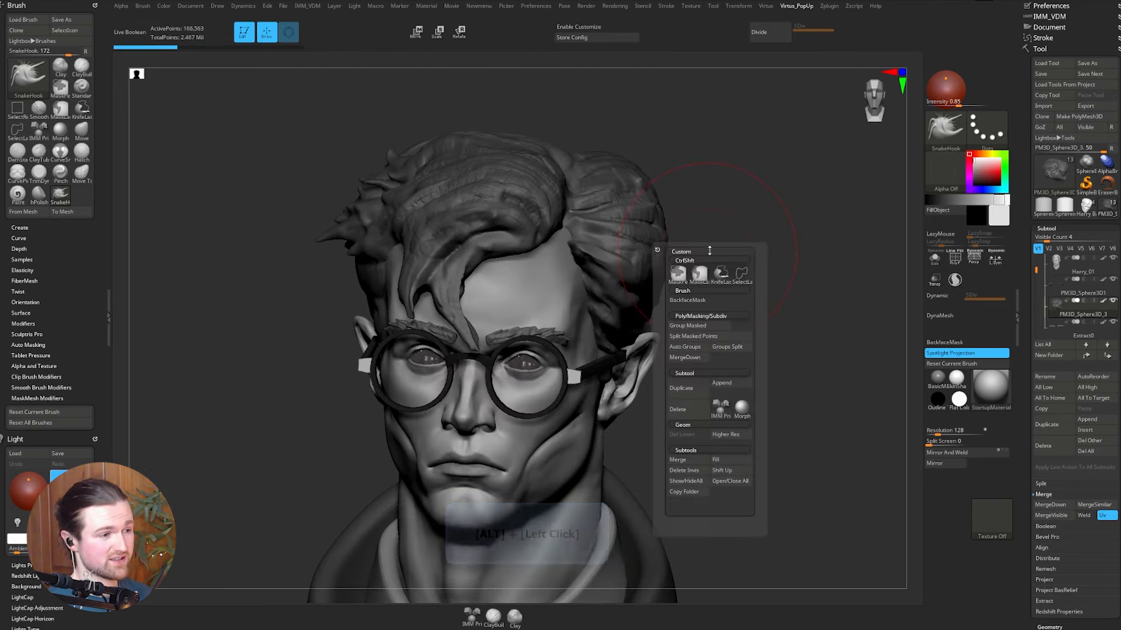
pyautogui.click(721, 407)
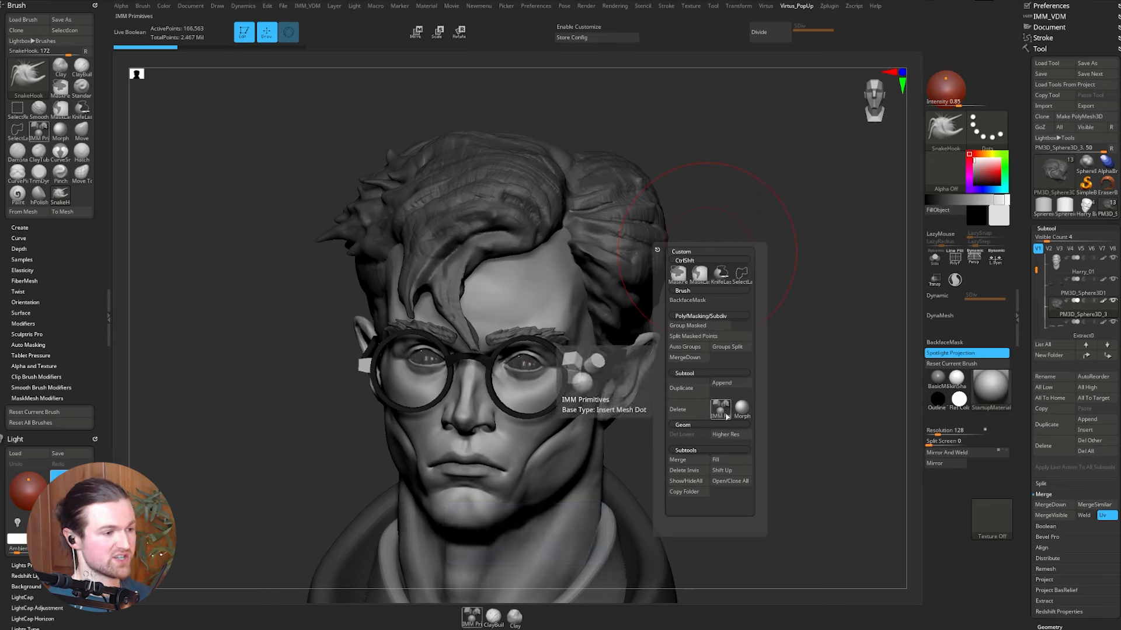
pyautogui.click(722, 411)
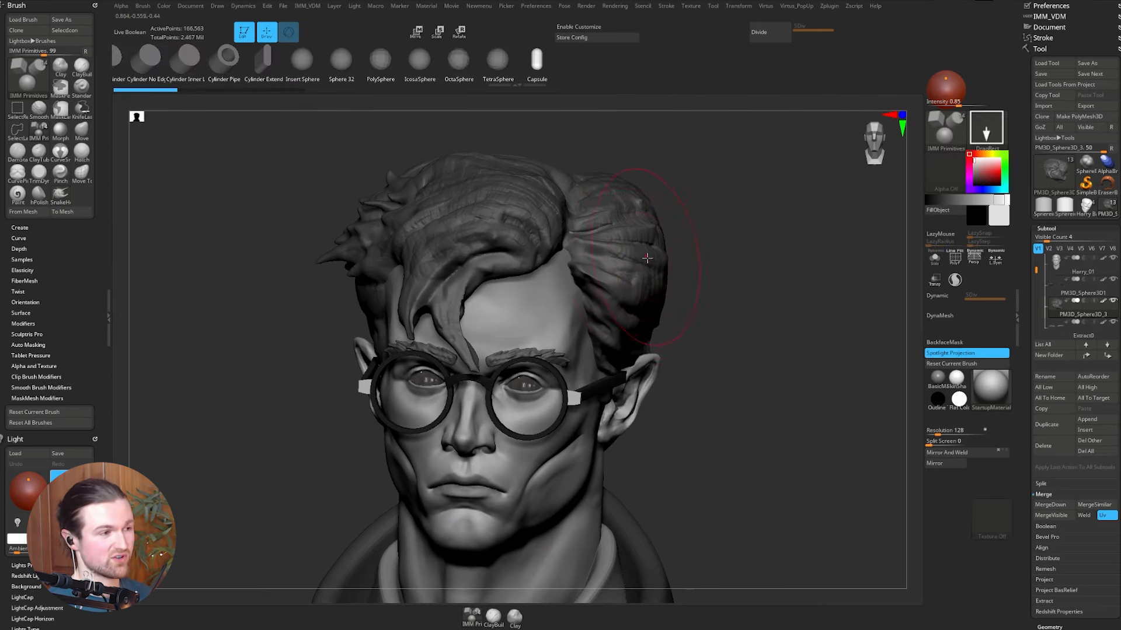
pyautogui.moveTo(639, 230); pyautogui.dragTo(725, 267)
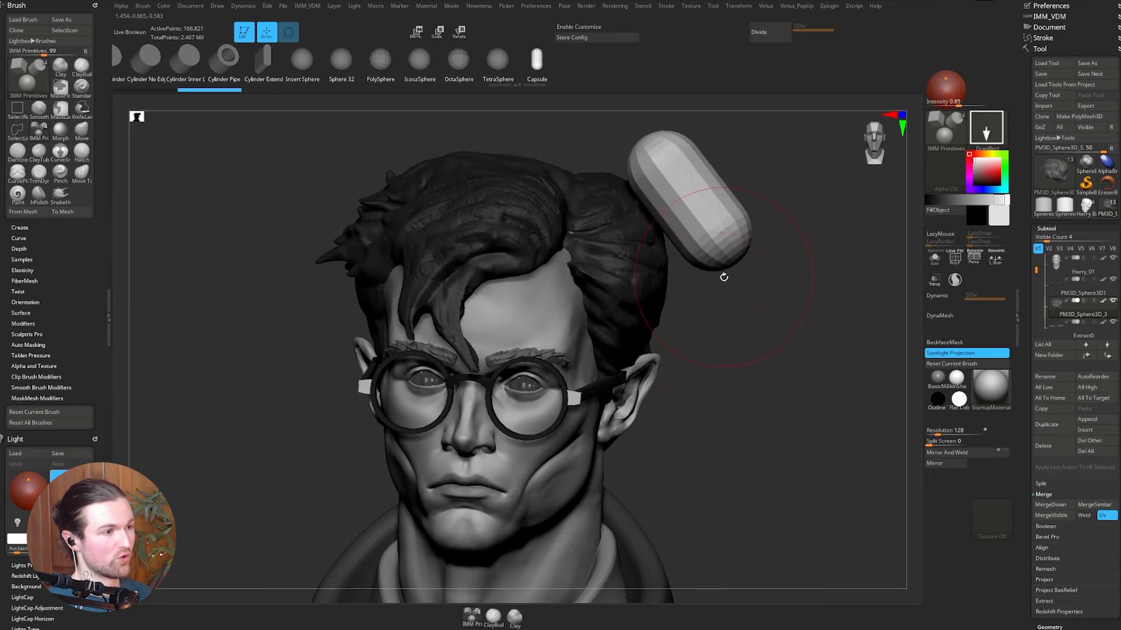
pyautogui.hotkey('ctrl', 'z')
# Step: Isolate the hair subtool with Solo
pyautogui.press('space')
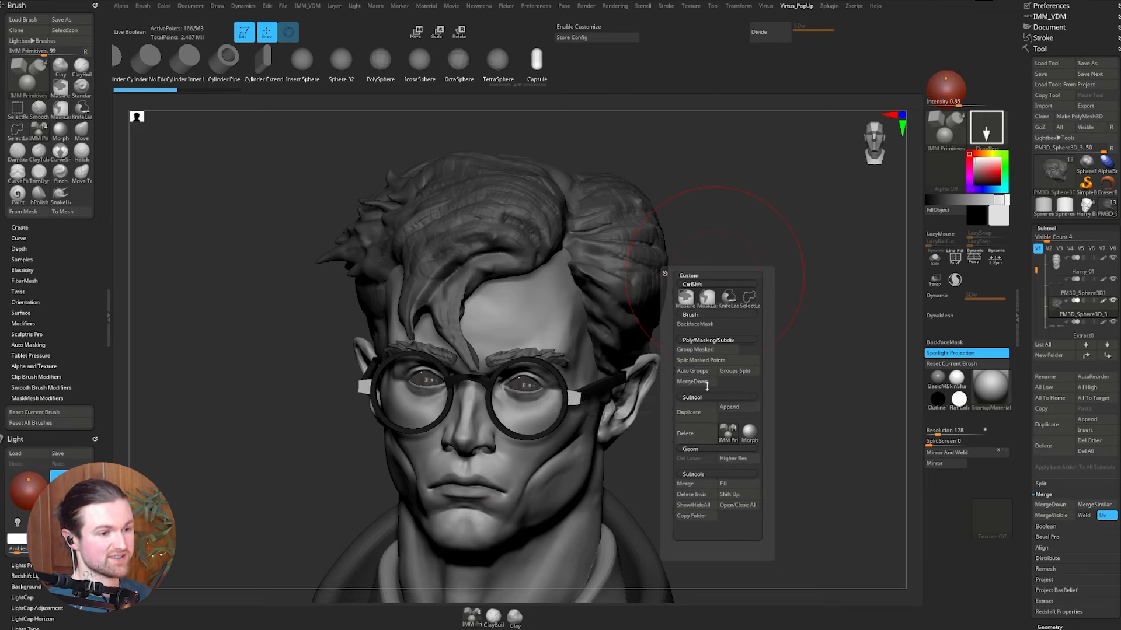
pyautogui.moveTo(1066, 624); pyautogui.dragTo(1066, 489)
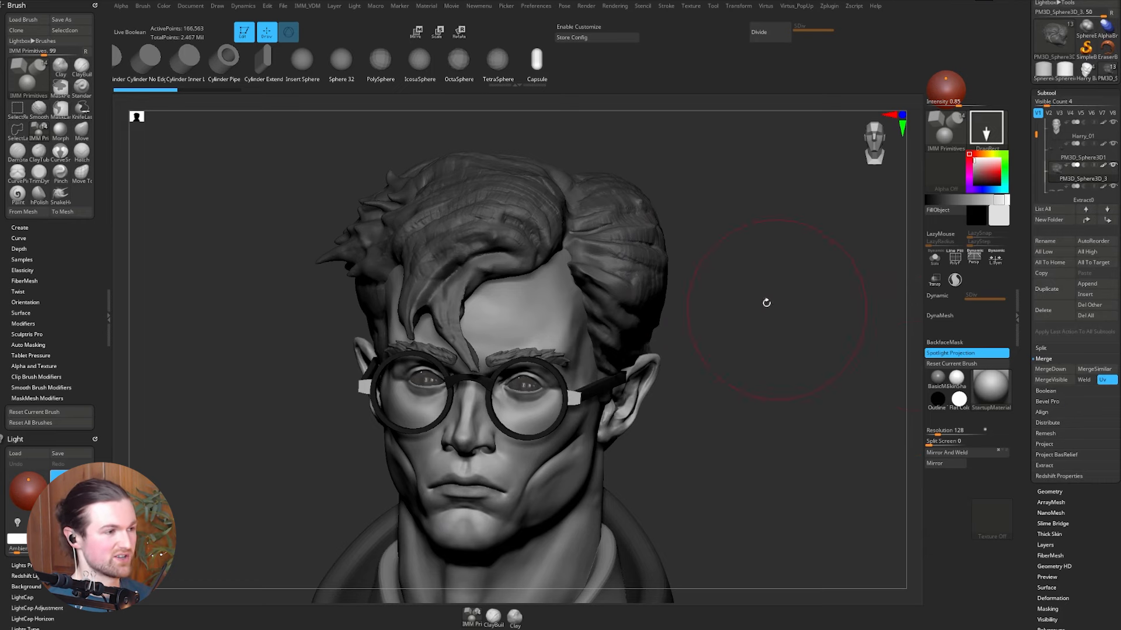
pyautogui.keyDown('alt'); pyautogui.moveTo(765, 302); pyautogui.dragTo(752, 372); pyautogui.keyUp('alt')
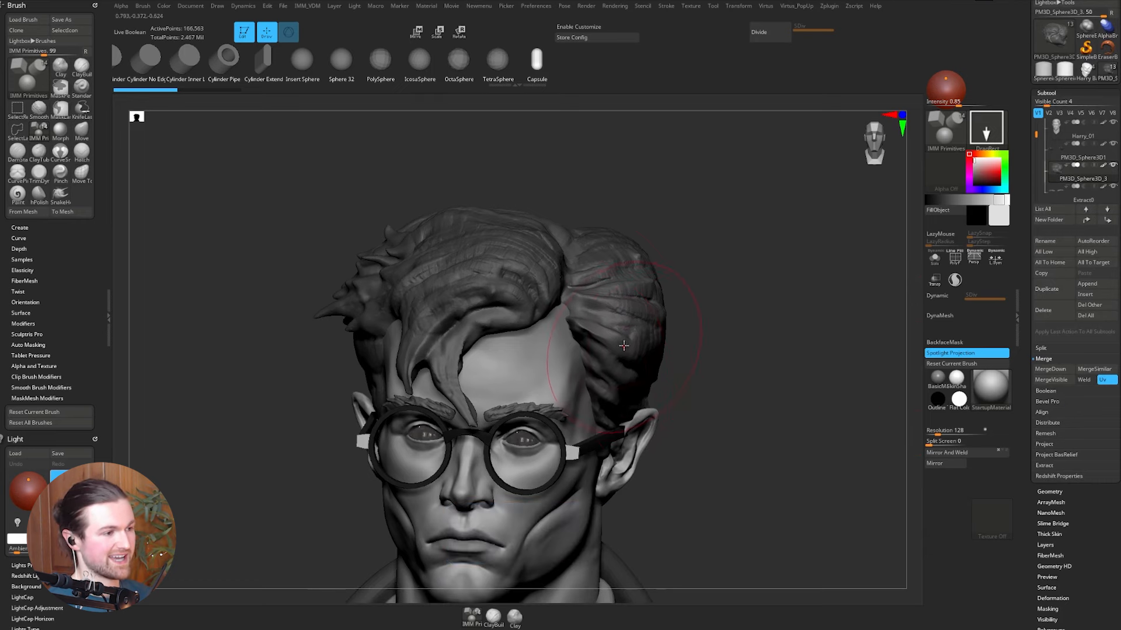
pyautogui.hotkey('ctrl', 's')
pyautogui.moveTo(746, 360); pyautogui.dragTo(749, 379)
pyautogui.keyDown('alt'); pyautogui.moveTo(749, 379); pyautogui.dragTo(774, 337); pyautogui.keyUp('alt')
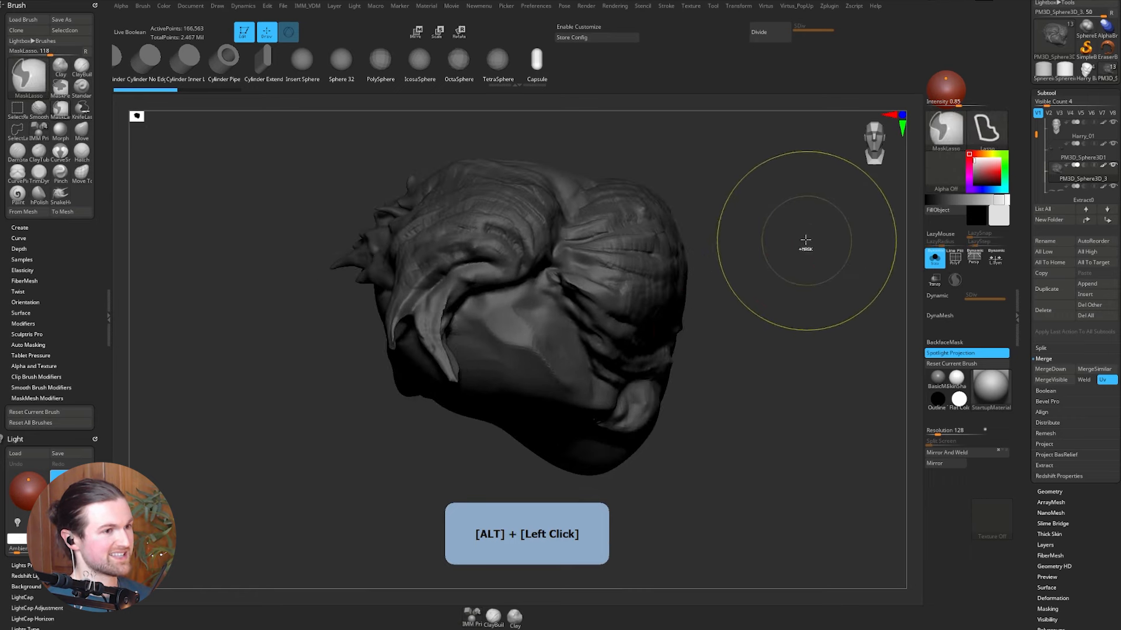
# Step: Mask the smooth swept-back half of the isolated hair and split the masked points into a separate subtool
pyautogui.moveTo(781, 191)
pyautogui.keyDown('ctrl'); pyautogui.mouseDown()
pyautogui.moveTo(575, 153)
pyautogui.moveTo(636, 475)
pyautogui.mouseUp(); pyautogui.keyUp('ctrl')
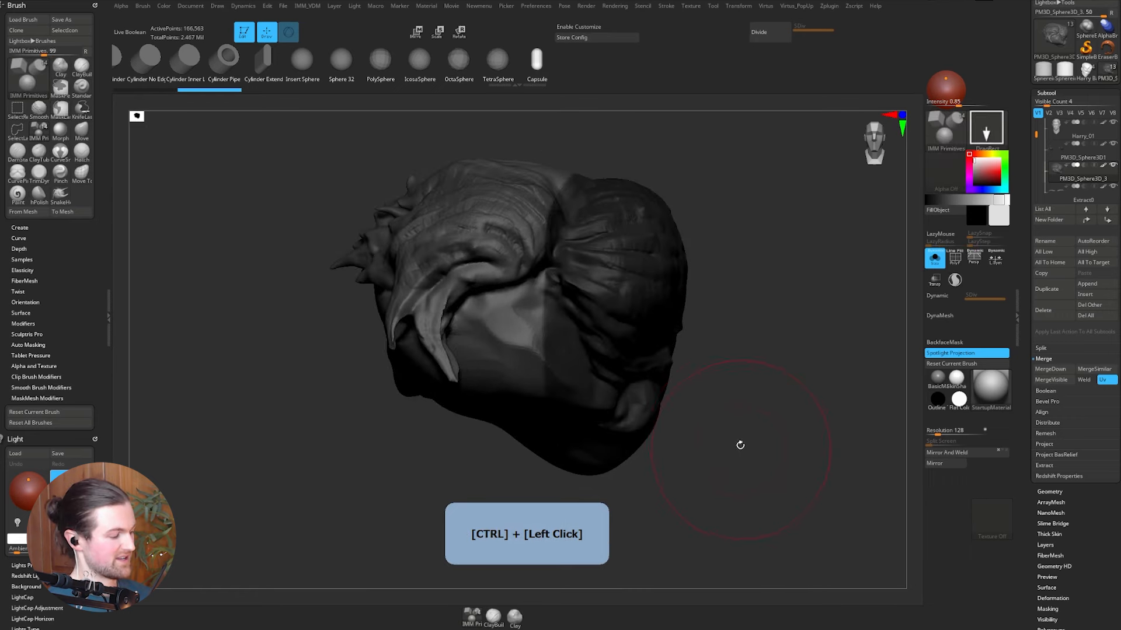
pyautogui.press('space')
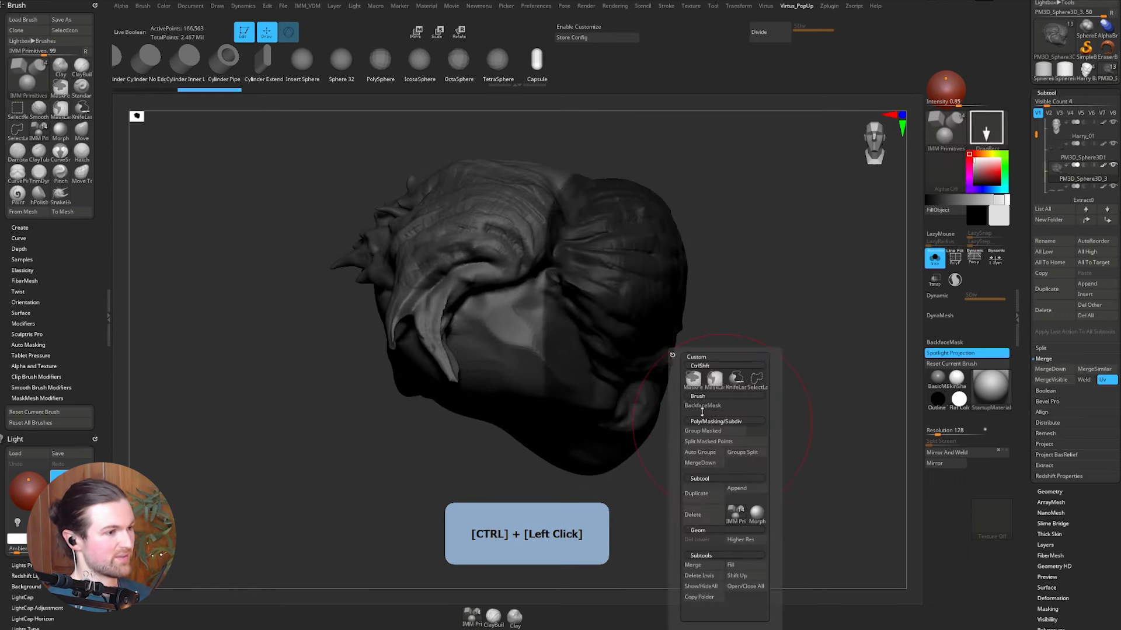
pyautogui.click(714, 443)
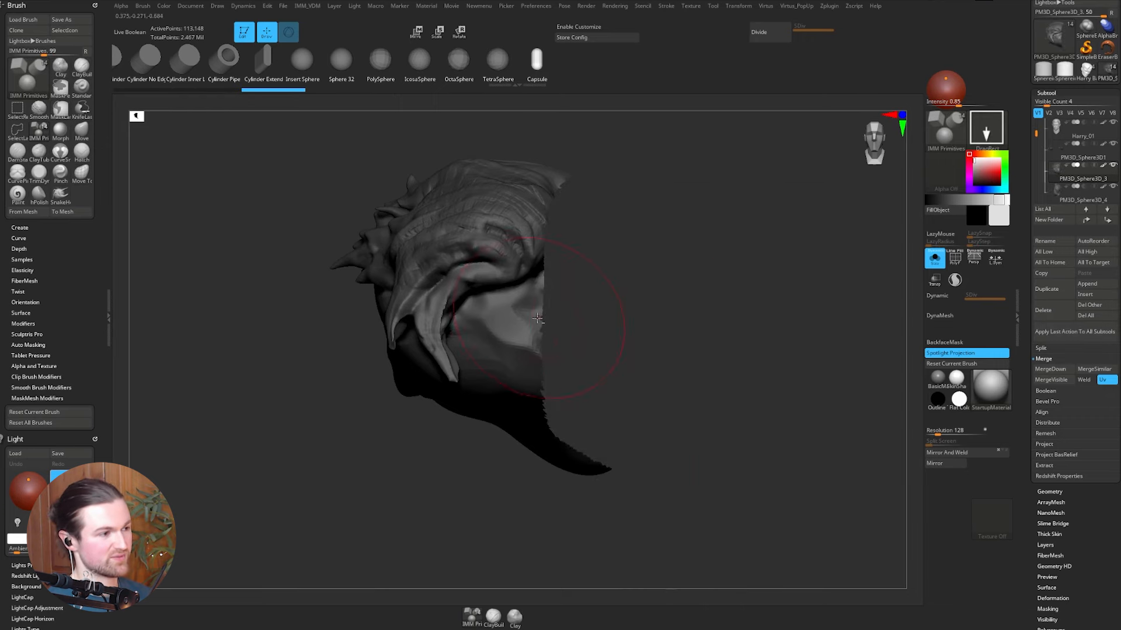
# Step: Select the split-off half of the hair as the active subtool and turn off Solo to show the whole bust
pyautogui.keyDown('alt'); pyautogui.click(677, 318); pyautogui.keyUp('alt')
pyautogui.press('space')
pyautogui.press('space')
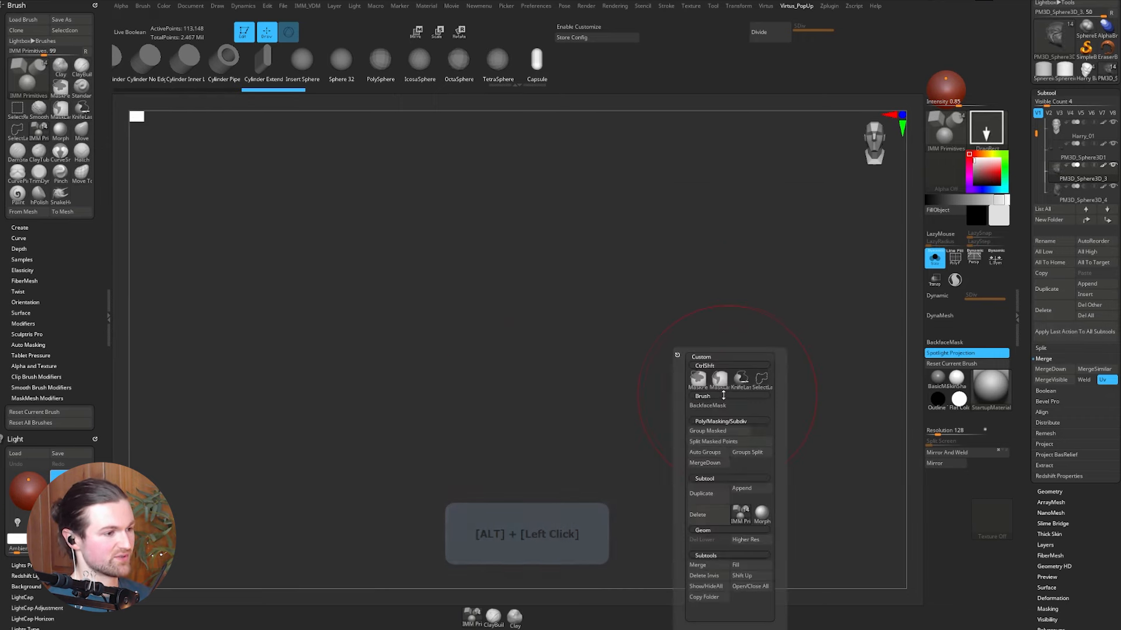
pyautogui.click(725, 405)
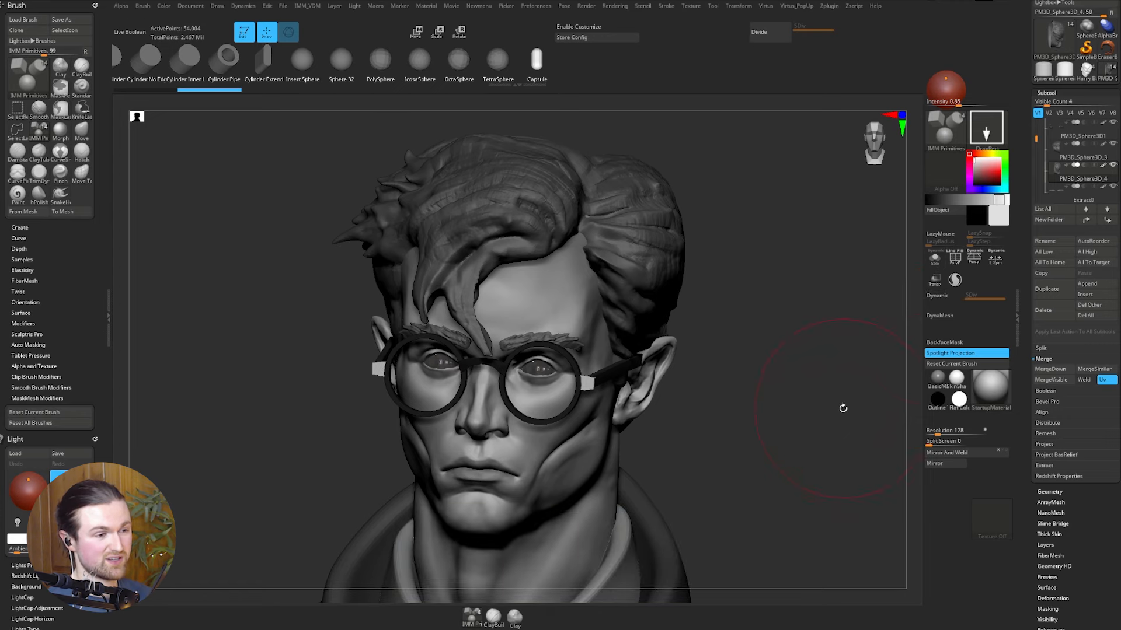
pyautogui.moveTo(844, 408); pyautogui.dragTo(825, 331)
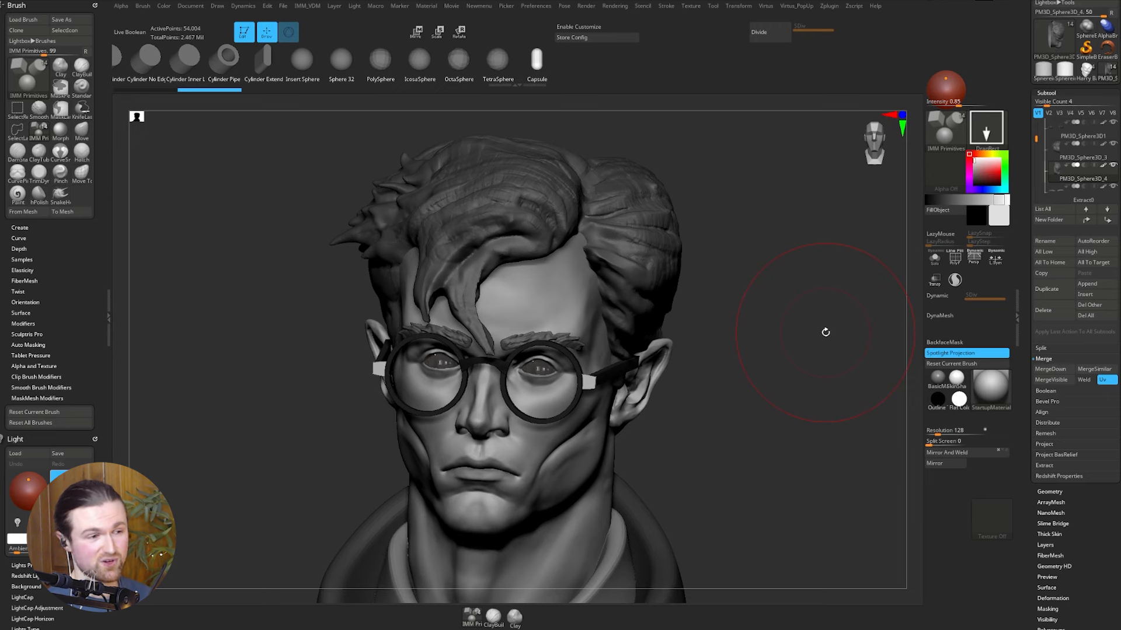
# Step: Turn off Spotlight Projection
pyautogui.click(948, 356)
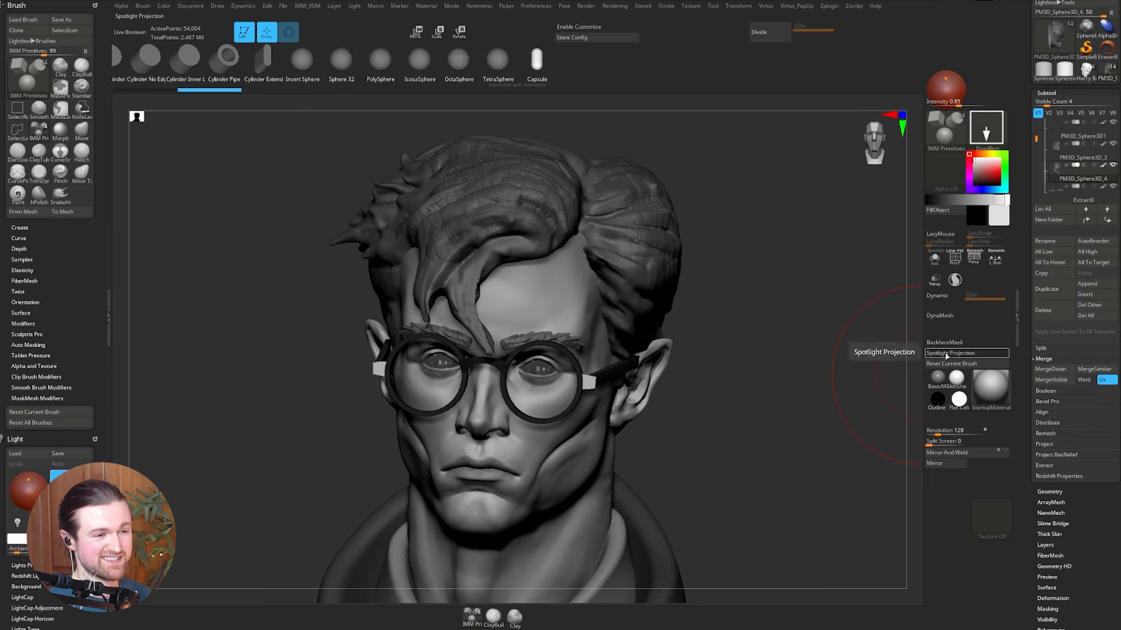
pyautogui.click(946, 354)
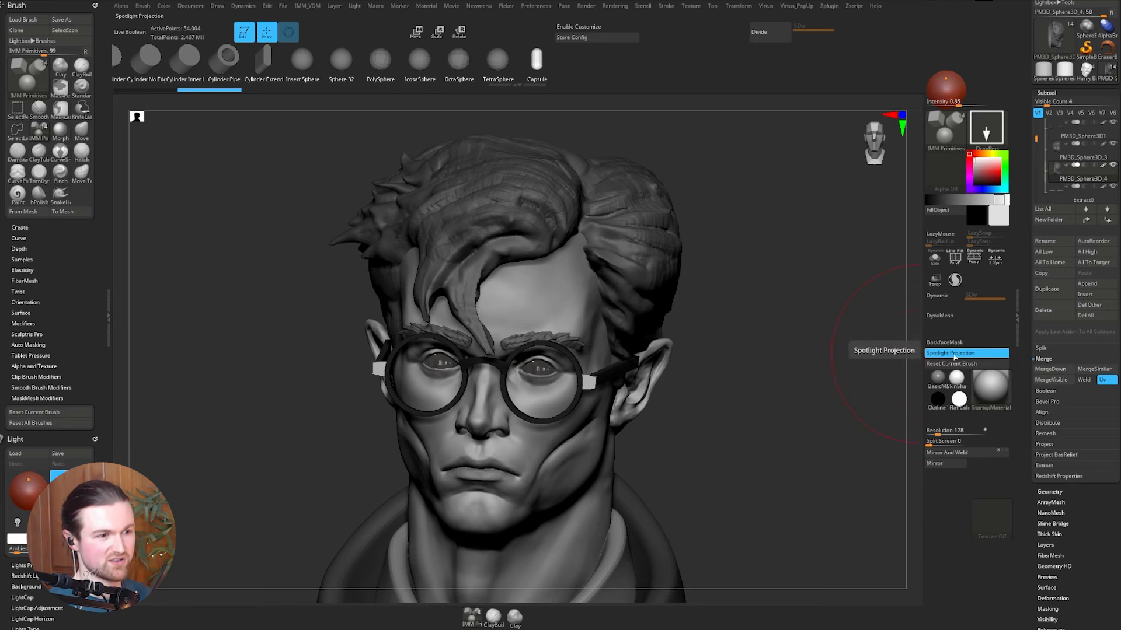
pyautogui.click(951, 358)
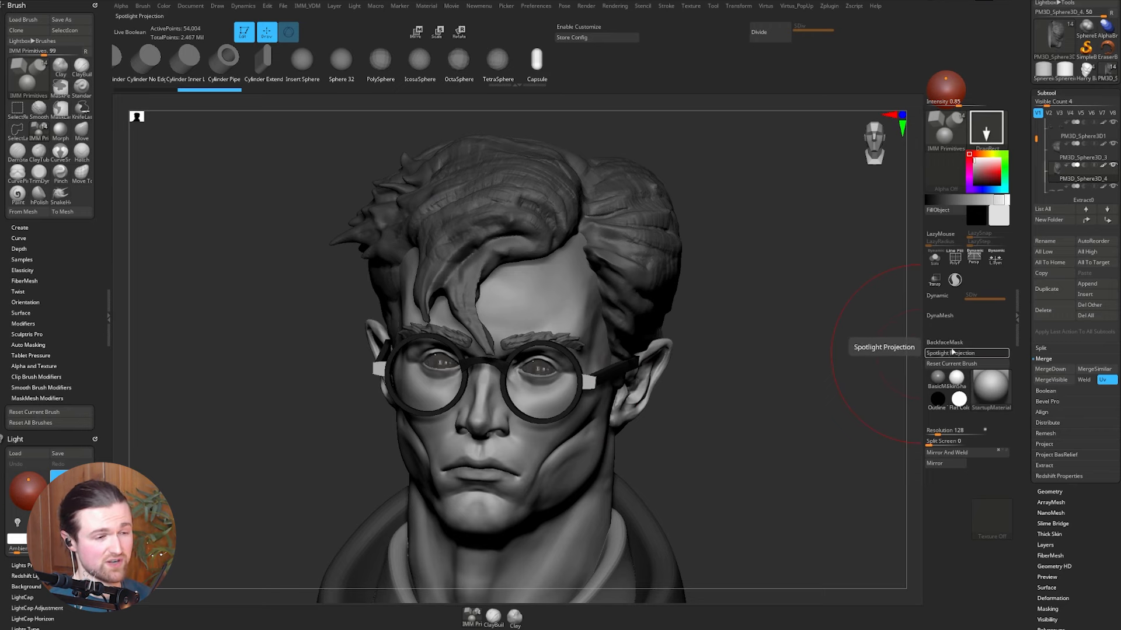
# Step: Try the Outline Thin, SkinShade4 and Flat Color materials on the bust, returning to StartupMaterial
pyautogui.keyDown('alt'); pyautogui.click(938, 380); pyautogui.keyUp('alt')
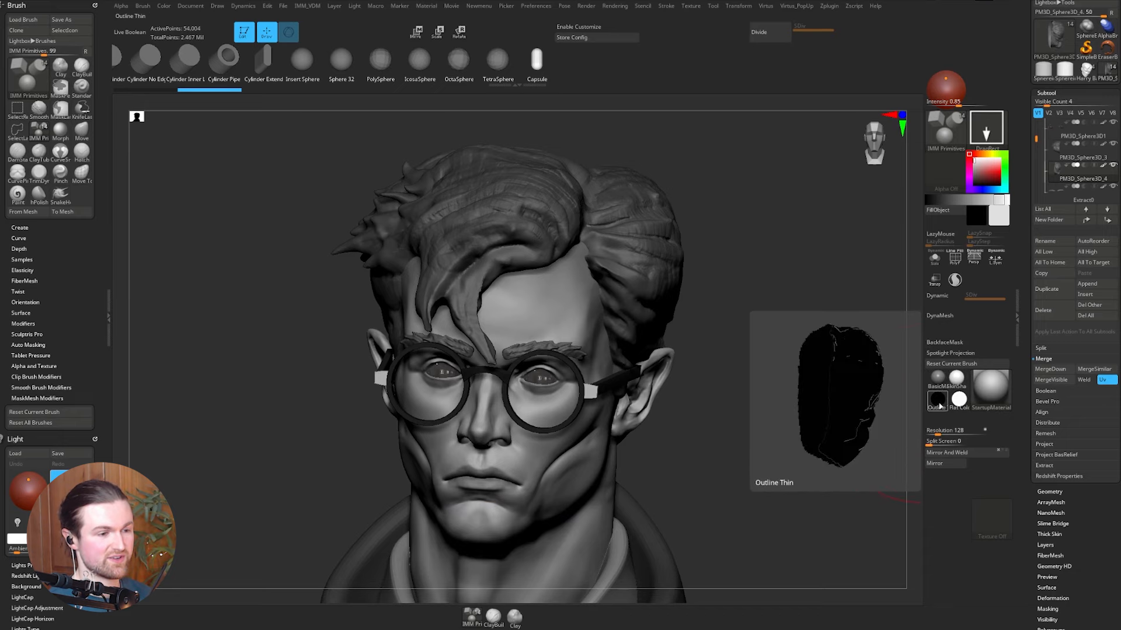
pyautogui.click(939, 406)
pyautogui.keyDown('alt'); pyautogui.moveTo(754, 421); pyautogui.dragTo(825, 392); pyautogui.keyUp('alt')
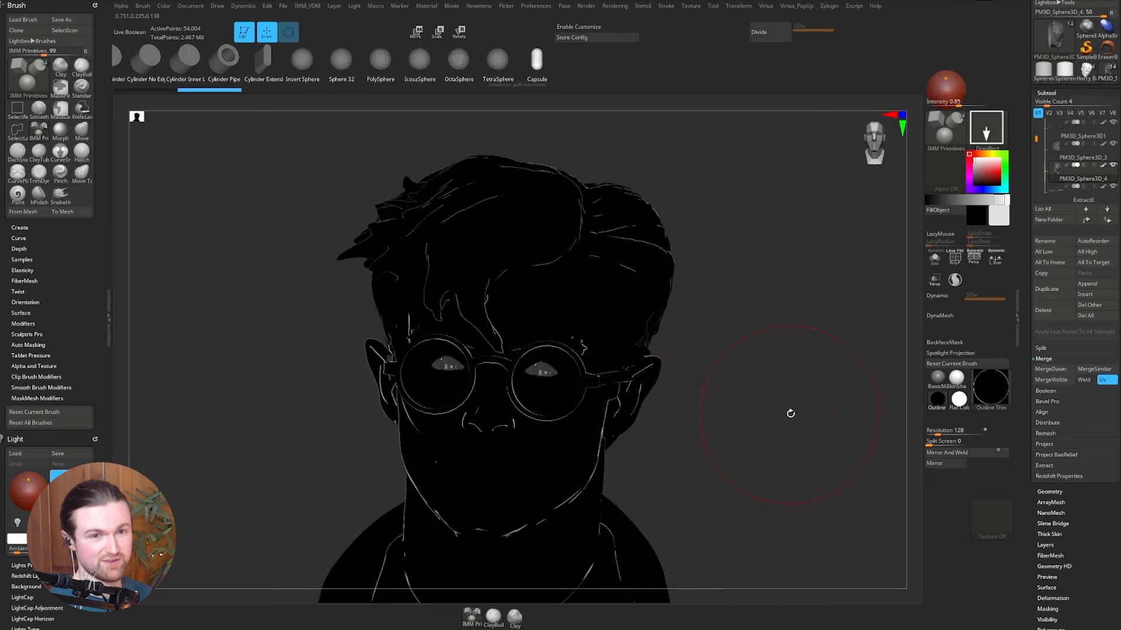
pyautogui.moveTo(945, 394)
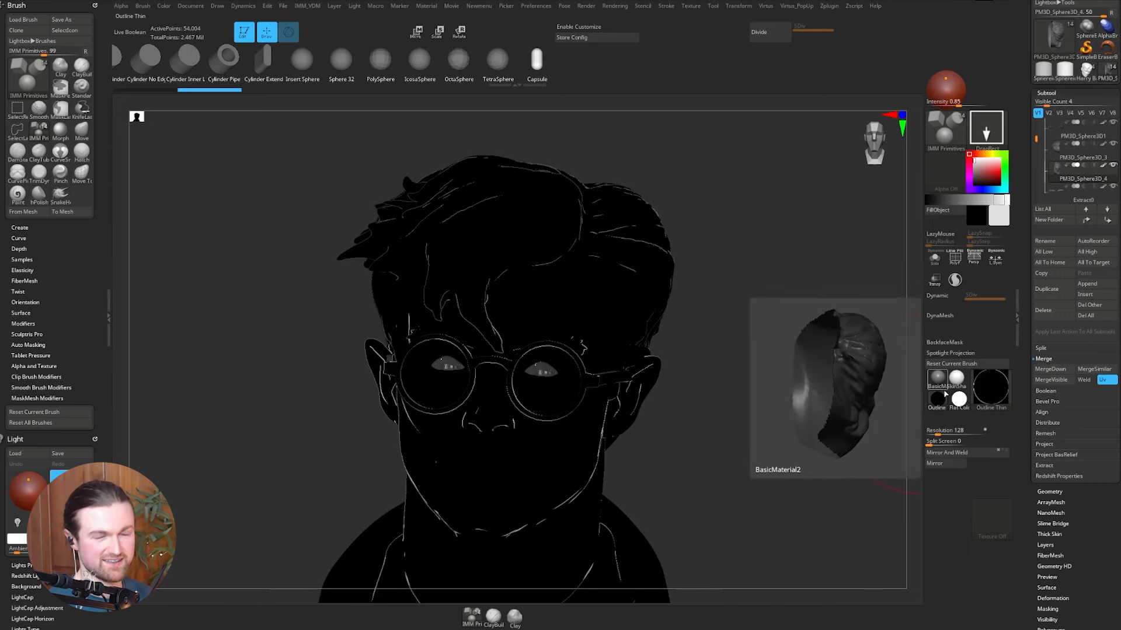
pyautogui.click(955, 379)
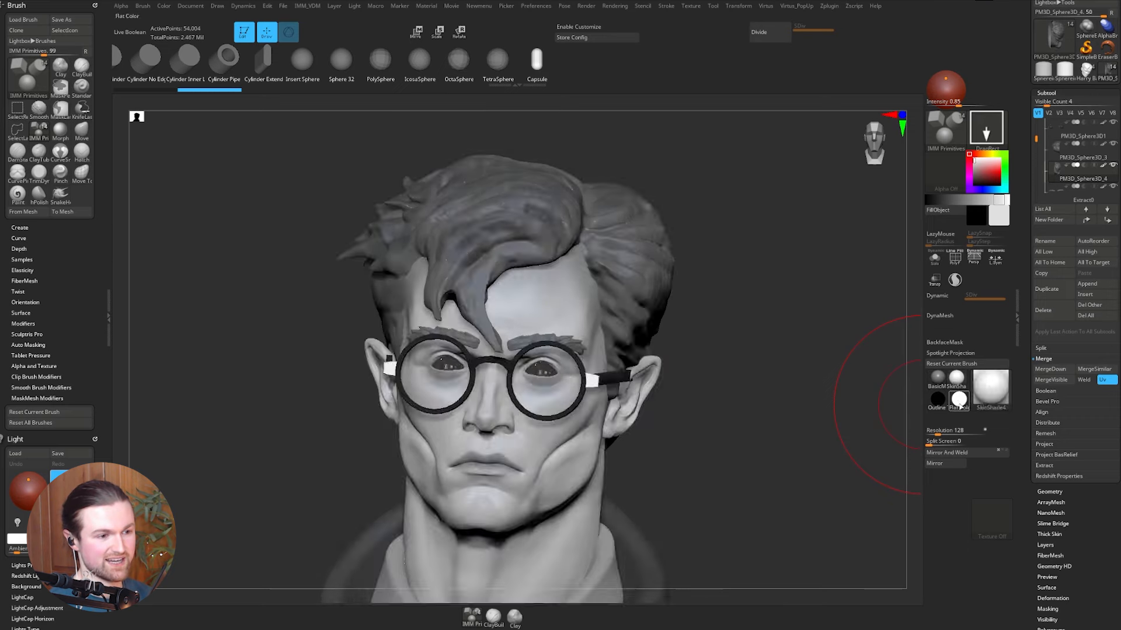
pyautogui.click(959, 403)
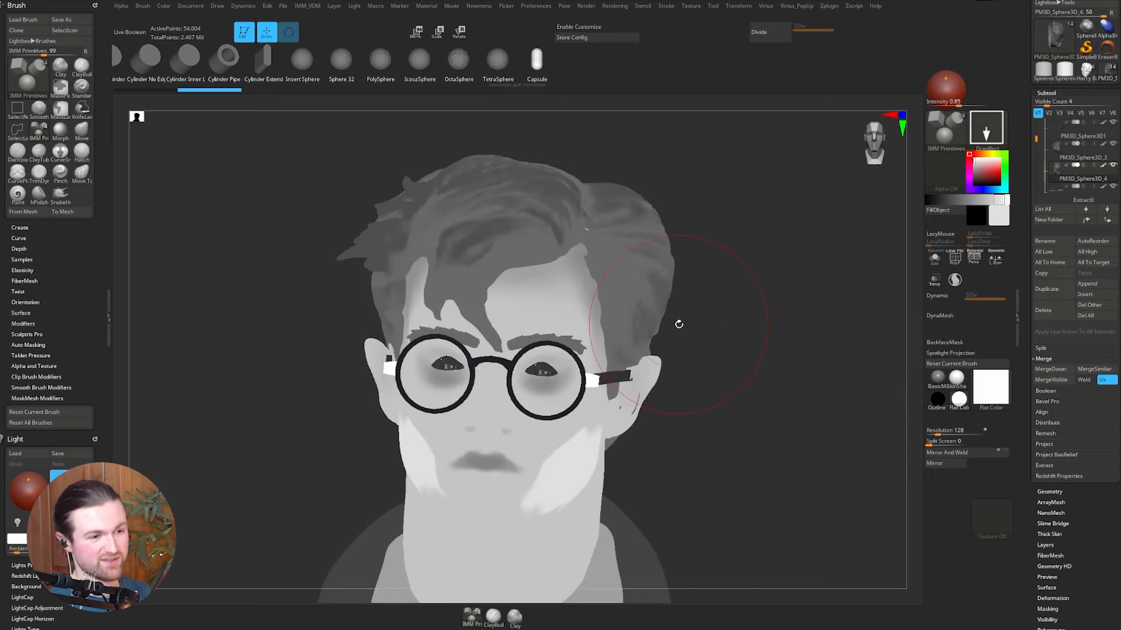
pyautogui.click(956, 379)
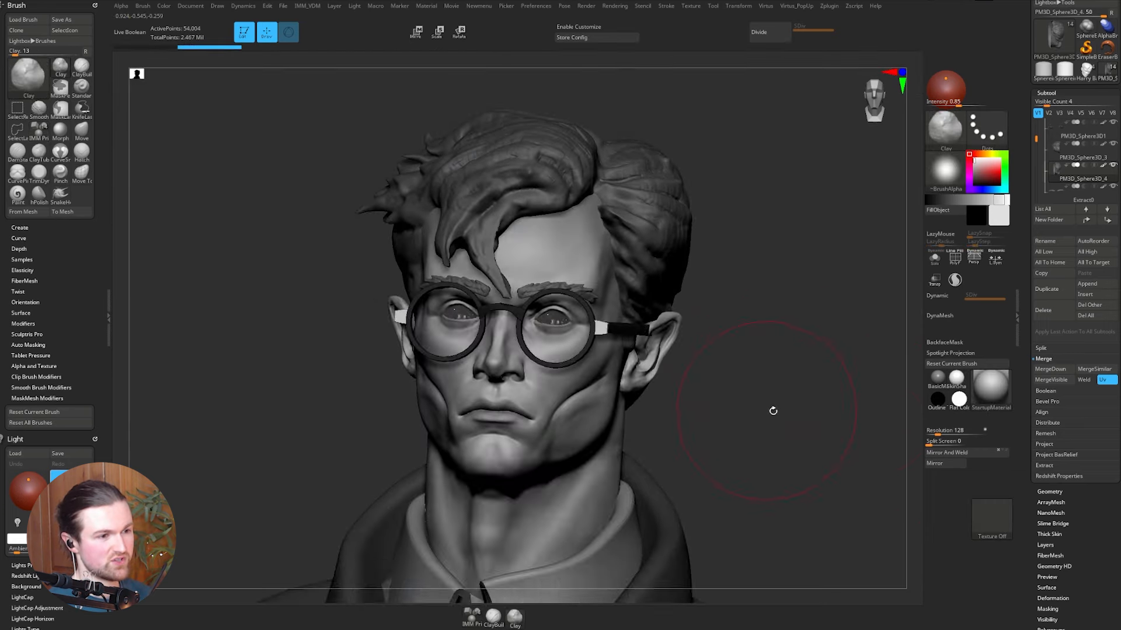
# Step: Hide the interface shelves and collapse the tray containing the Subtool palette to enlarge the canvas
pyautogui.keyDown('alt'); pyautogui.moveTo(754, 380); pyautogui.dragTo(743, 401); pyautogui.keyUp('alt')
pyautogui.press('Tab')
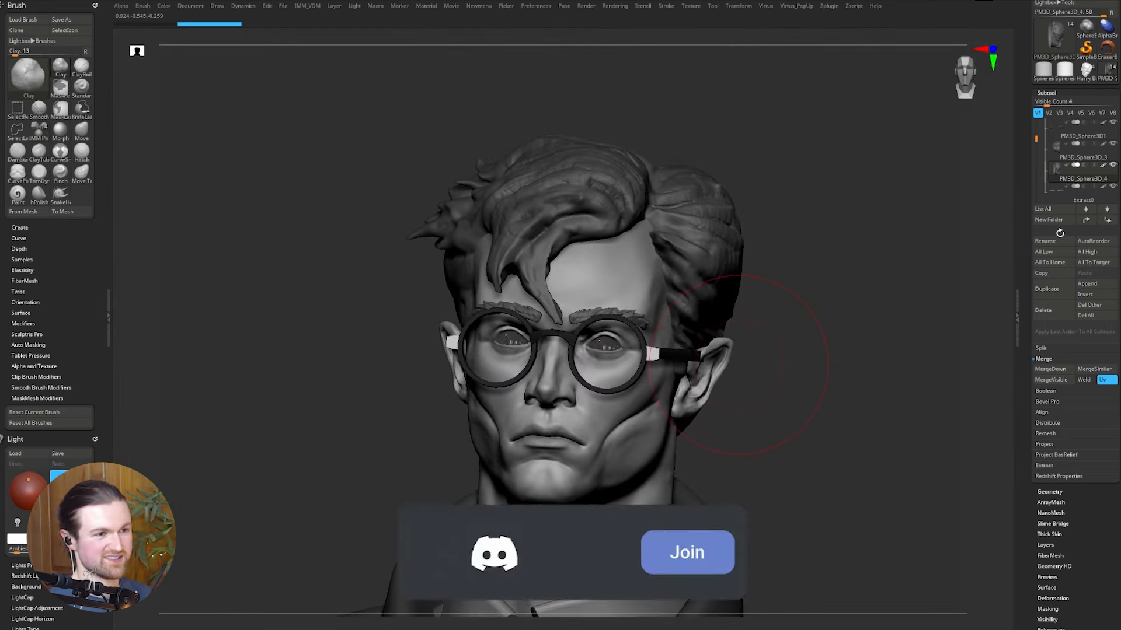
pyautogui.click(1017, 319)
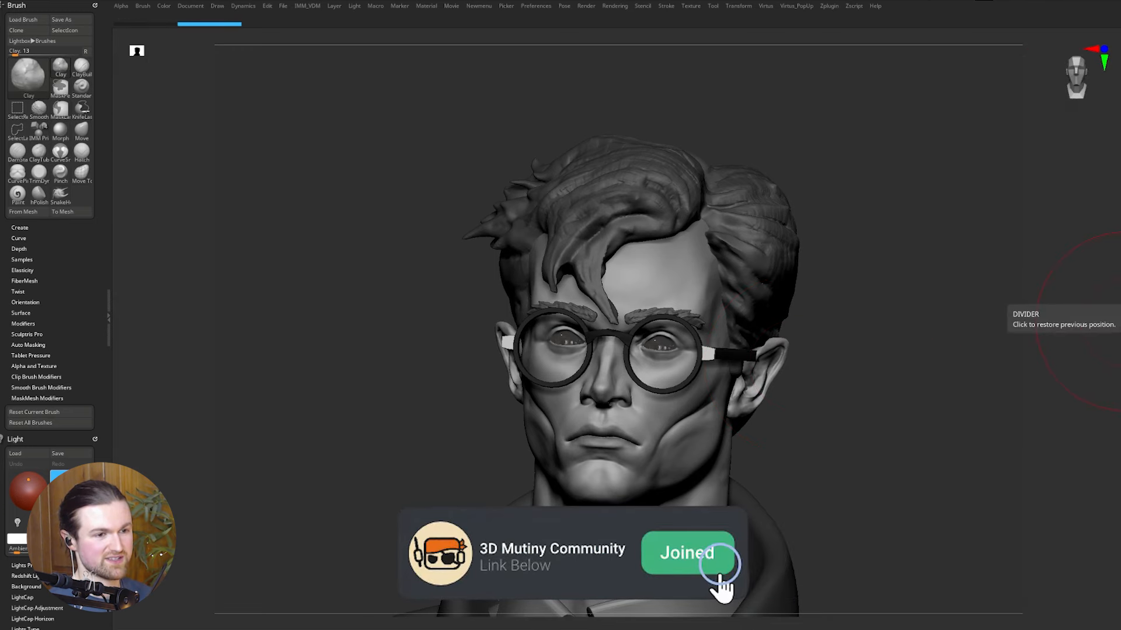
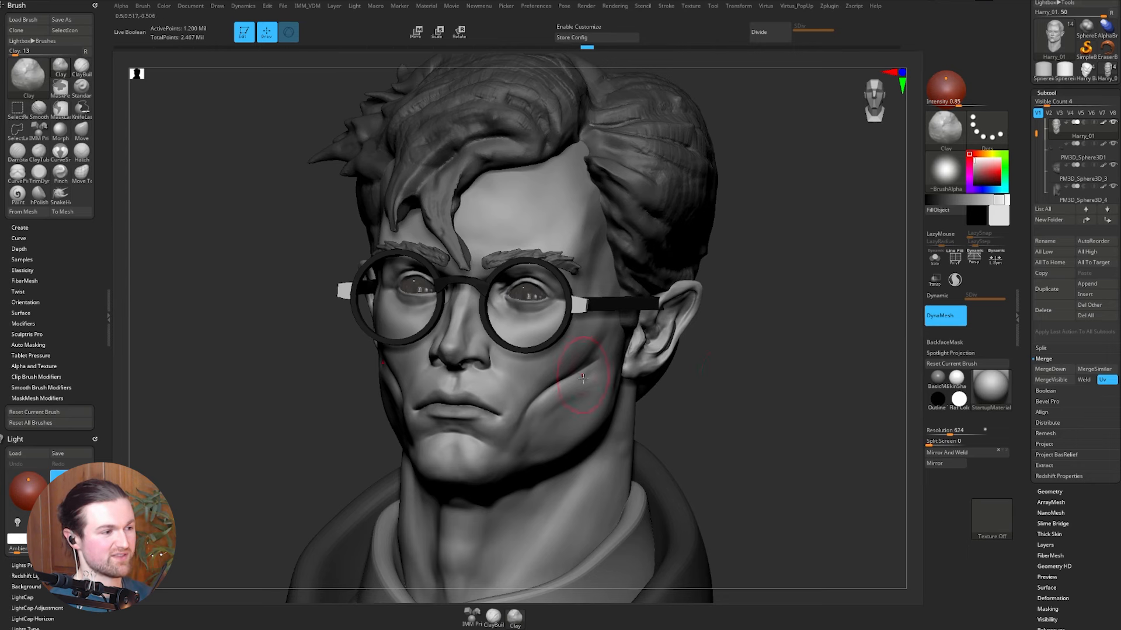
# Step: Paint a small round mask spot on the cheek of the head and open the custom pop-up palette
pyautogui.keyDown('alt'); pyautogui.click(582, 414); pyautogui.keyUp('alt')
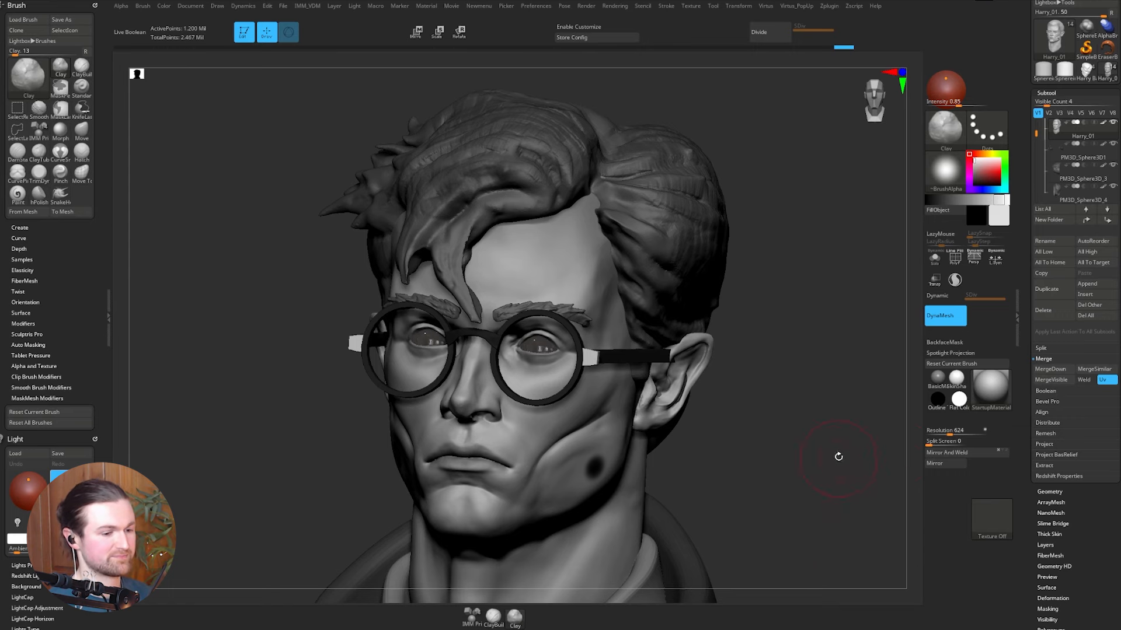
pyautogui.press('space')
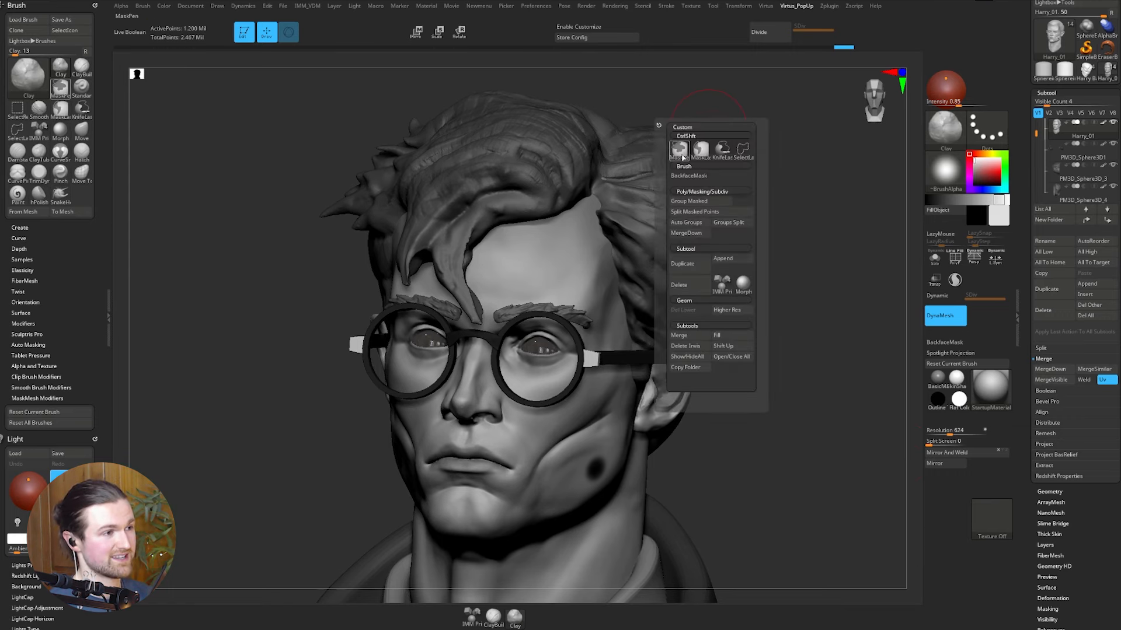
# Step: Enable interface customization and create a new custom menu named Projection
pyautogui.click(575, 26)
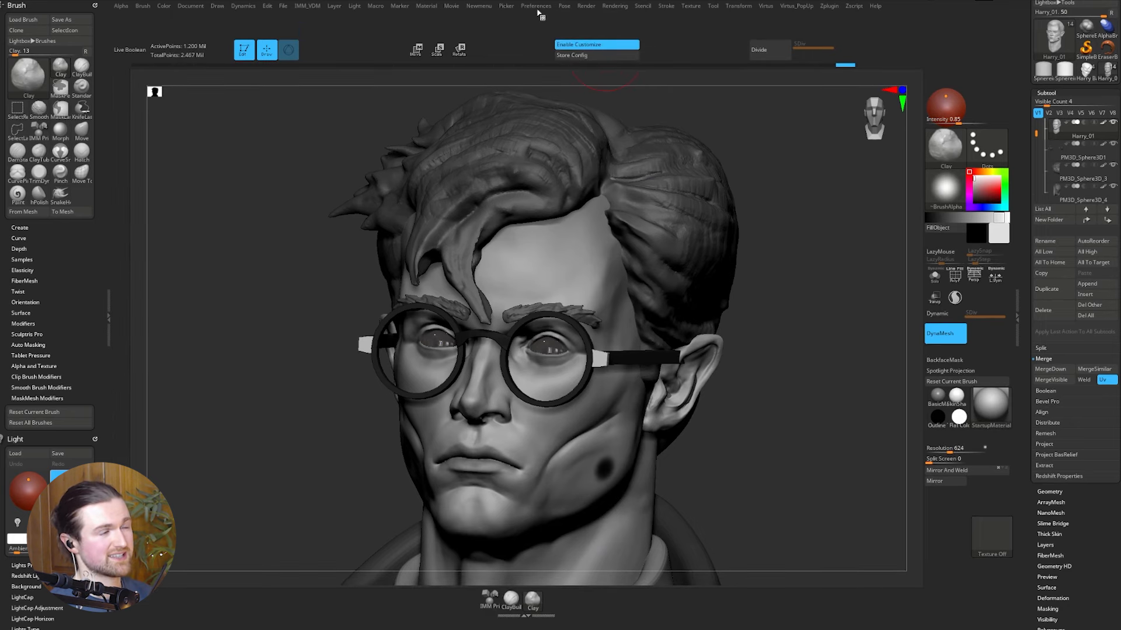
pyautogui.click(535, 6)
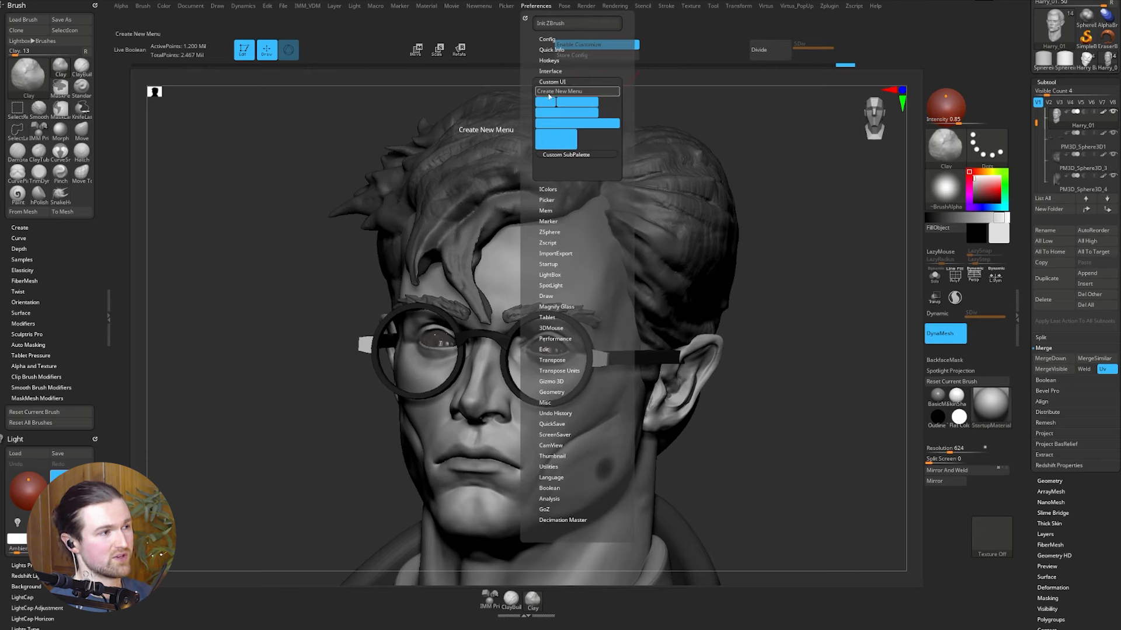
pyautogui.click(565, 97)
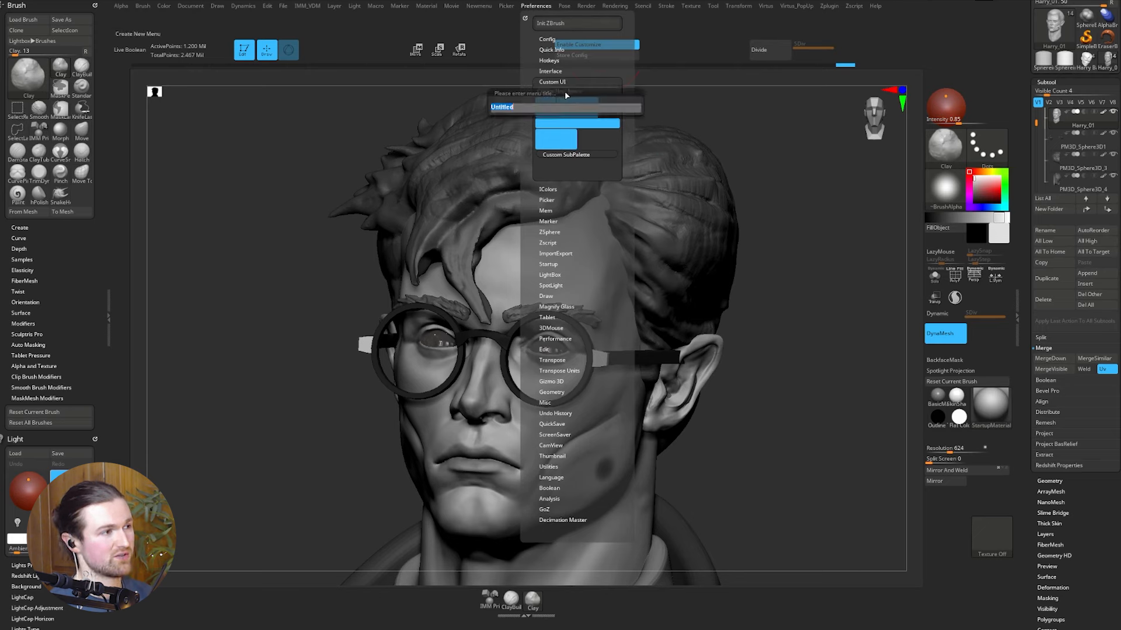
pyautogui.write('N')
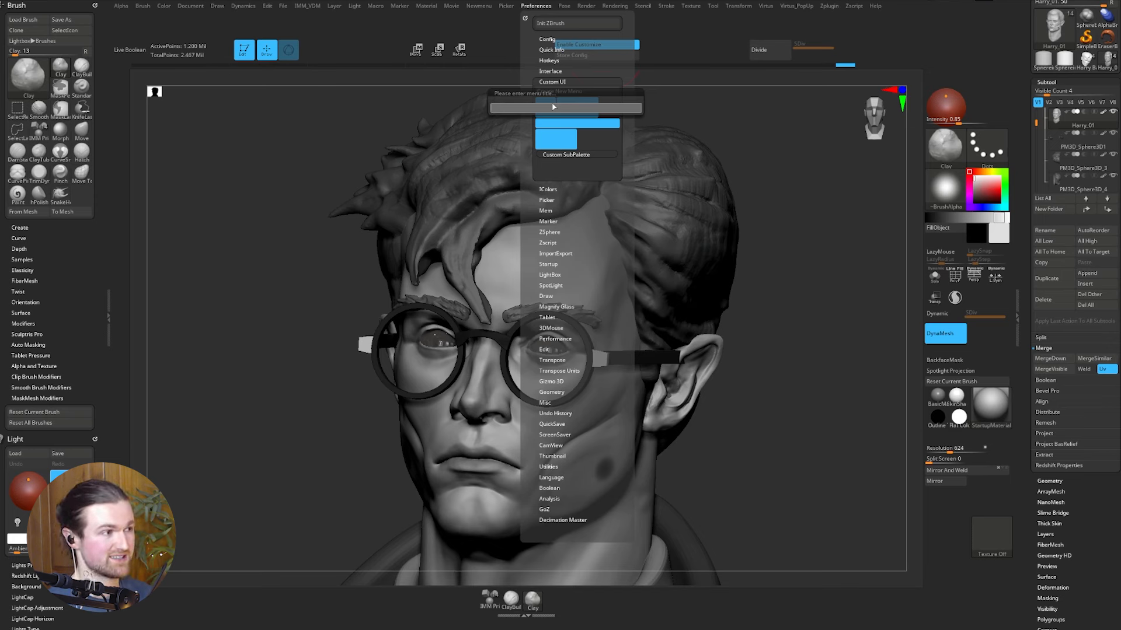
pyautogui.press('shift')
pyautogui.write('Pr')
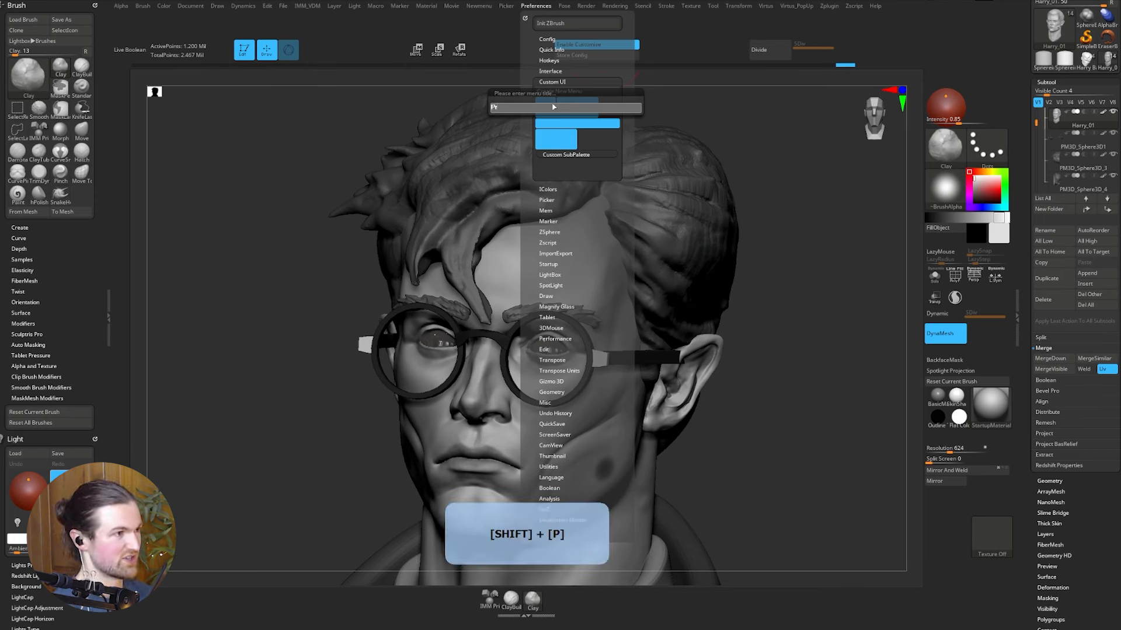
pyautogui.write('ojection')
pyautogui.press('Return')
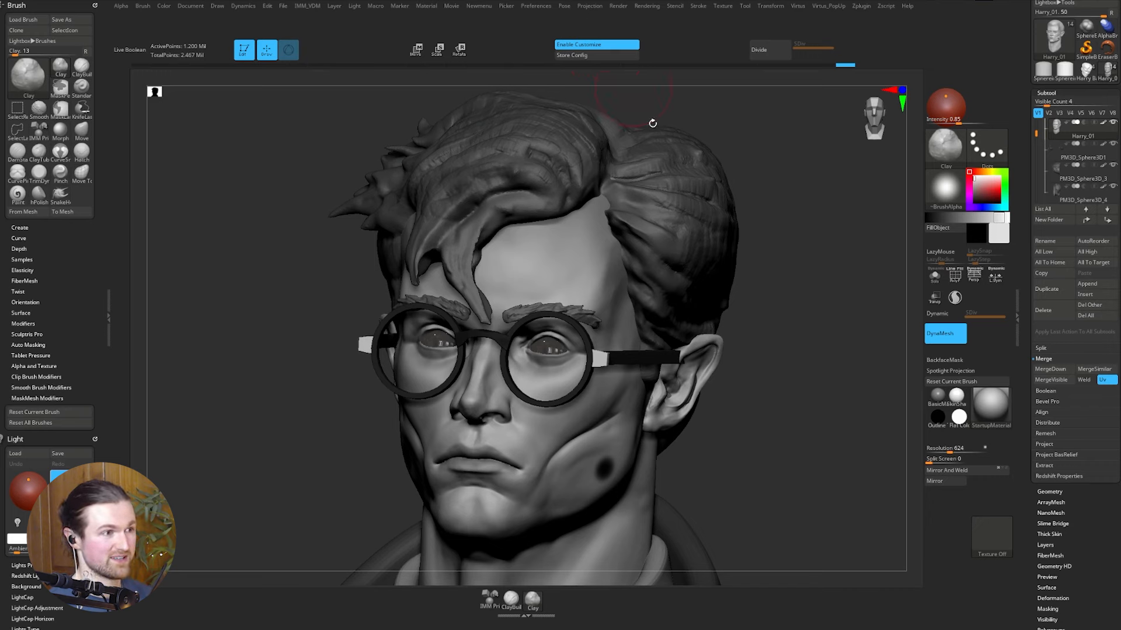
# Step: Toggle interface customization off and on again, and dock the Preferences palette in the tray with the Tool palette
pyautogui.click(569, 45)
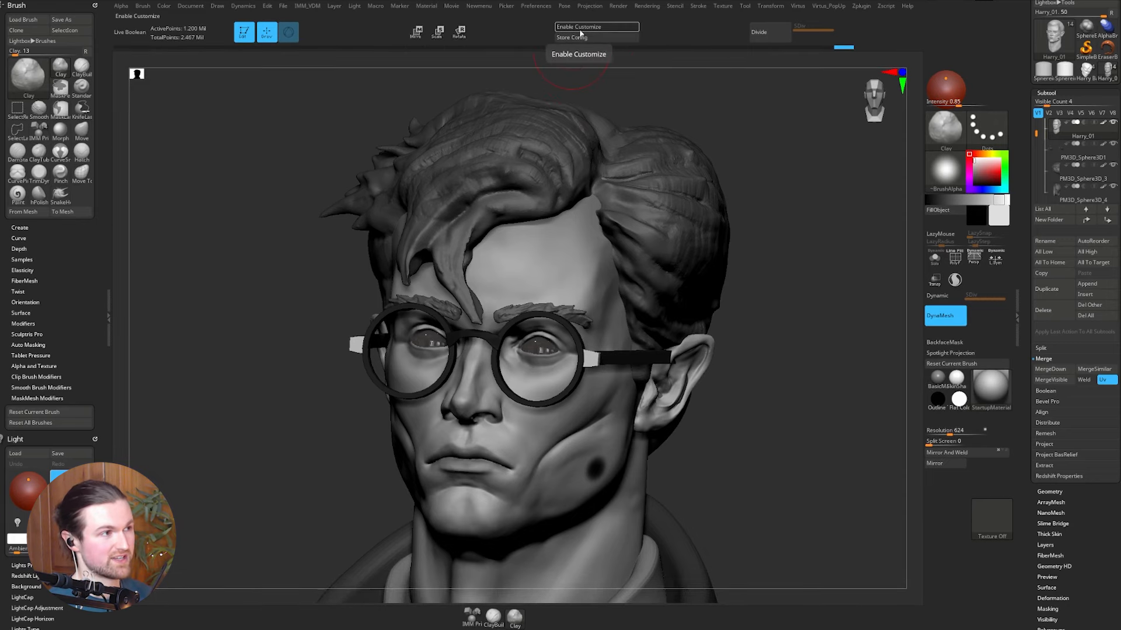
pyautogui.click(579, 29)
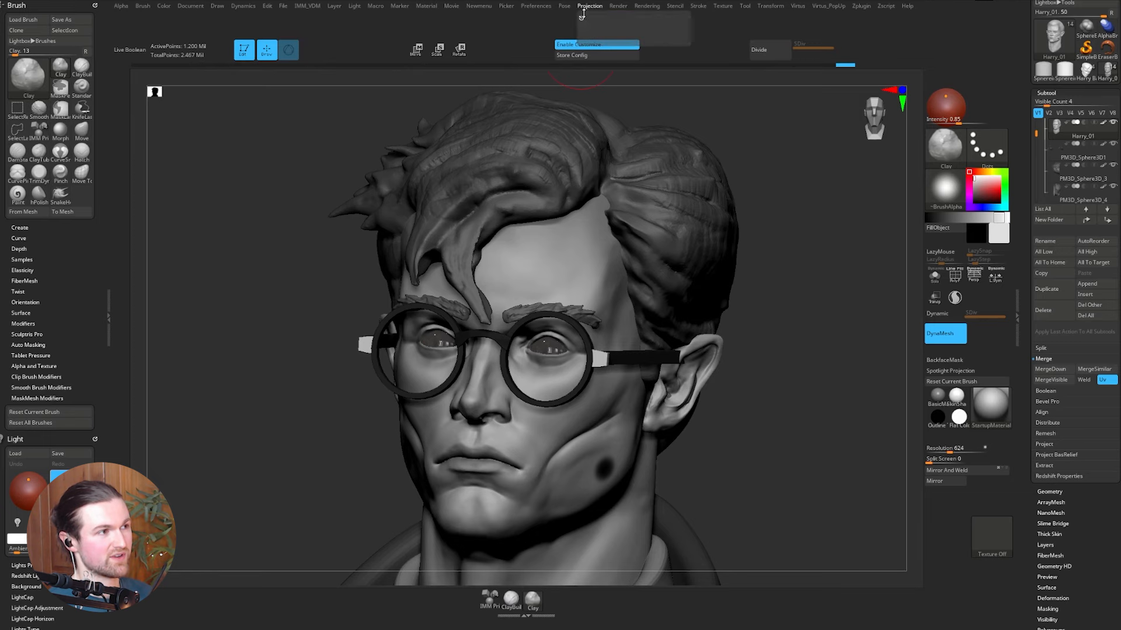
pyautogui.click(536, 6)
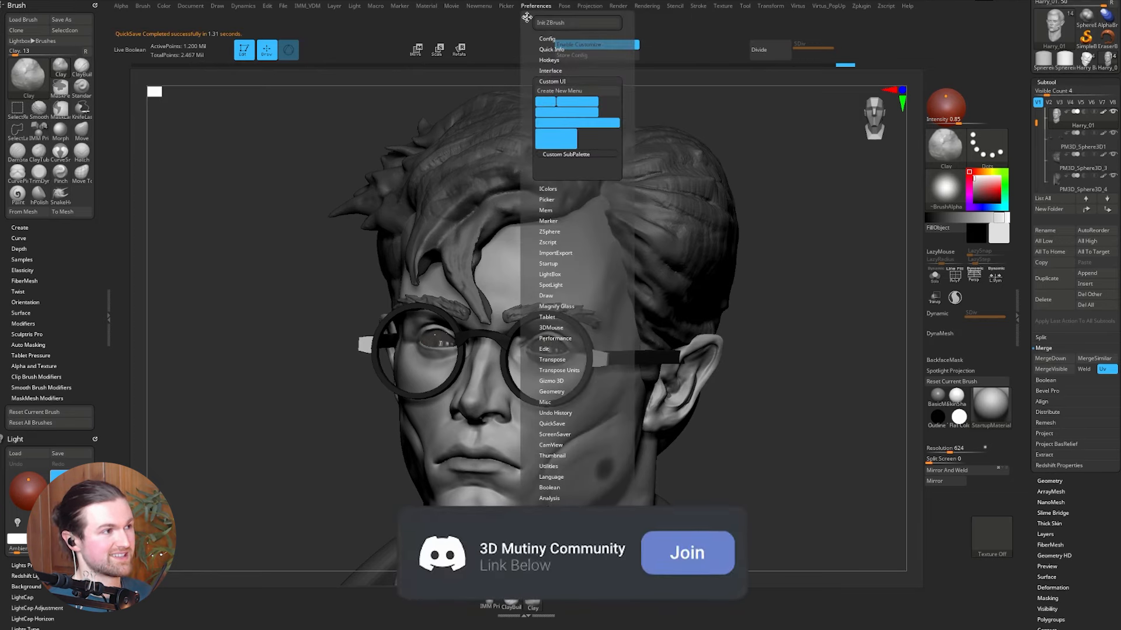
pyautogui.click(526, 17)
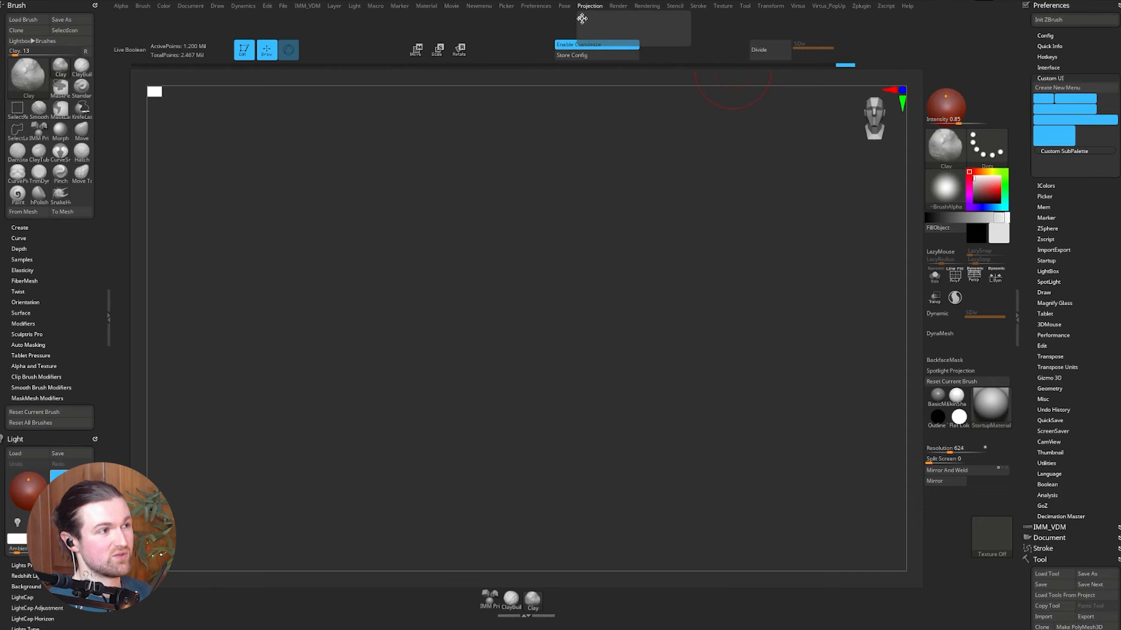
# Step: Expand the Project settings in the Subtool palette and dock the custom Projection menu above the Brush palette with customization enabled
pyautogui.click(581, 17)
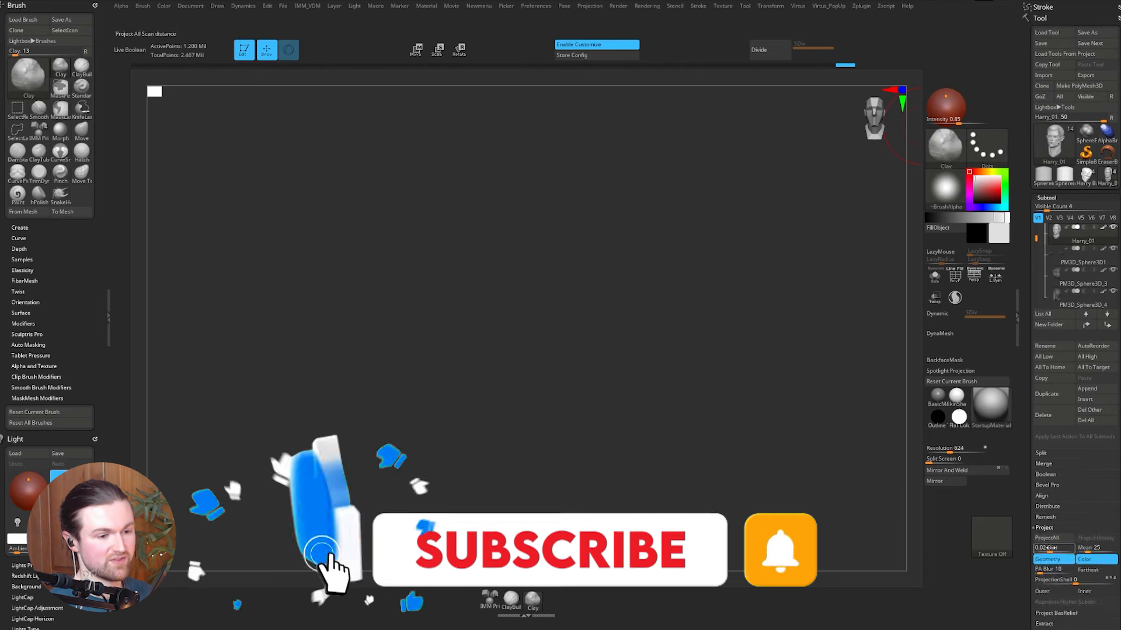
pyautogui.click(1044, 549)
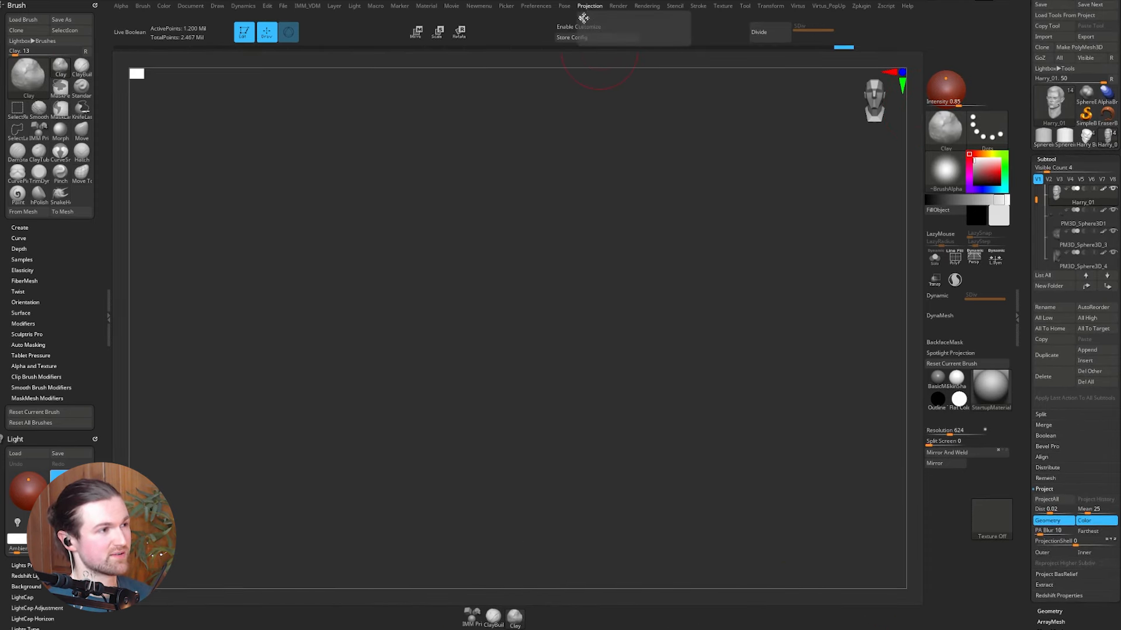
pyautogui.click(581, 18)
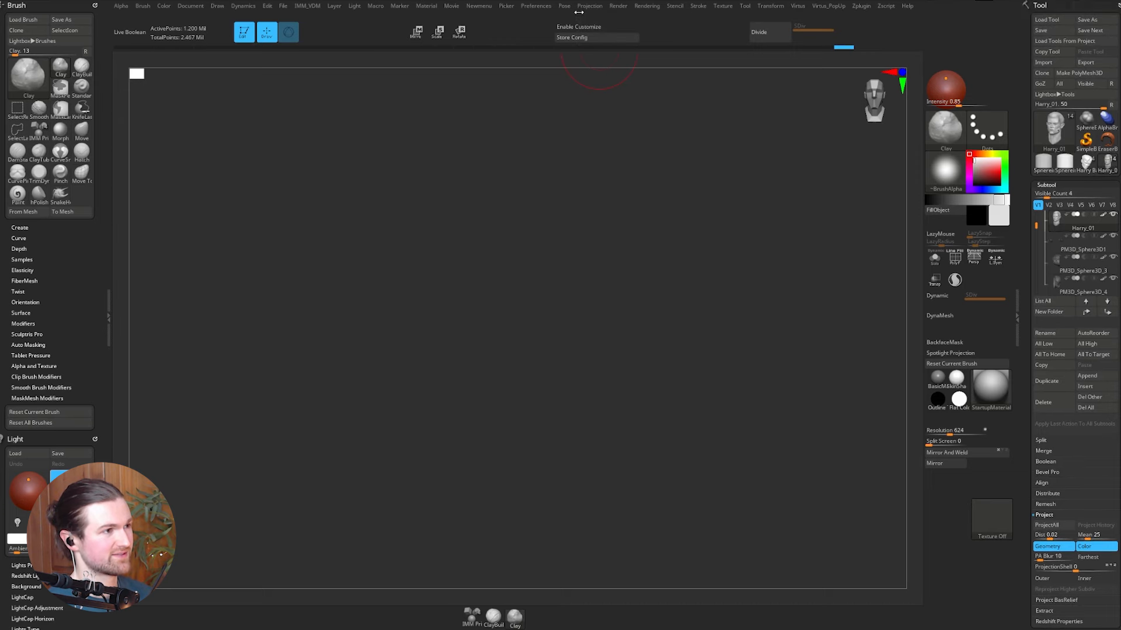
pyautogui.click(580, 18)
pyautogui.click(580, 29)
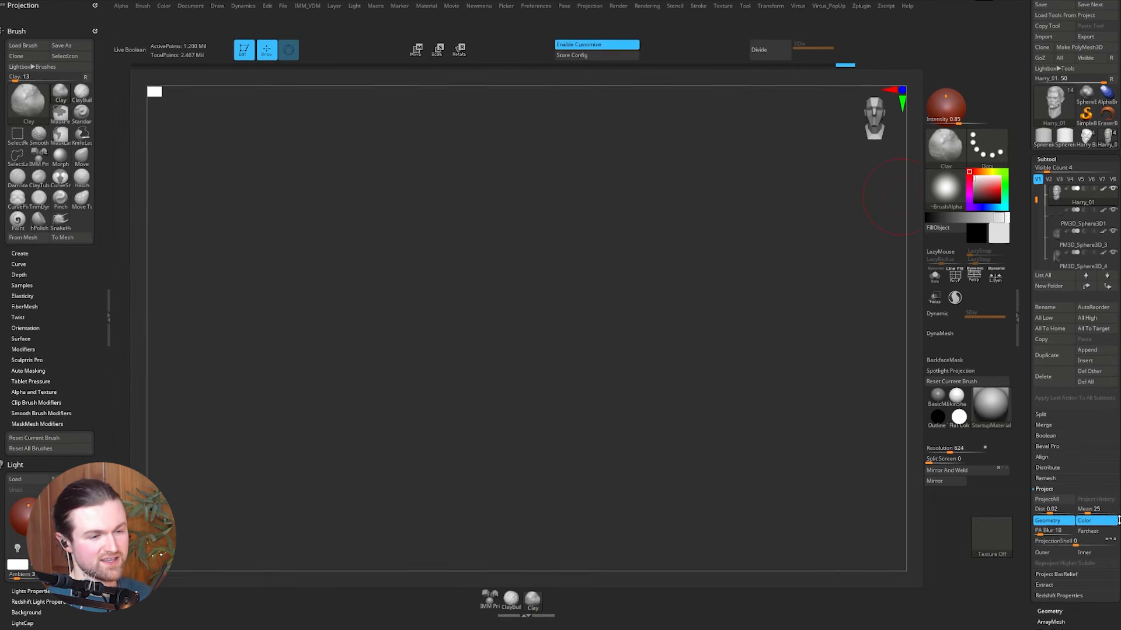
pyautogui.scroll(-4, 1110, 484)
pyautogui.moveTo(1110, 361); pyautogui.dragTo(1110, 352)
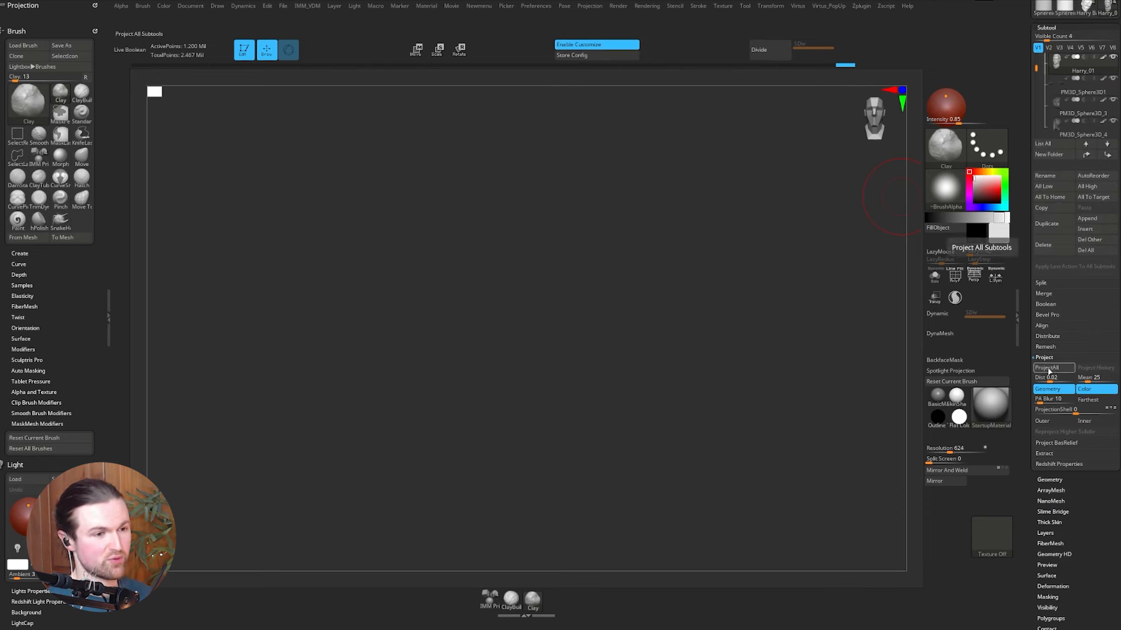
# Step: Add the ProjectAll button to the custom Projection menu and place a custom subpalette beneath it
pyautogui.moveTo(1052, 372)
pyautogui.keyDown('ctrl'); pyautogui.keyDown('alt'); pyautogui.mouseDown()
pyautogui.moveTo(642, 253)
pyautogui.moveTo(132, 77)
pyautogui.moveTo(41, 27)
pyautogui.mouseUp(); pyautogui.keyUp('alt'); pyautogui.keyUp('ctrl')
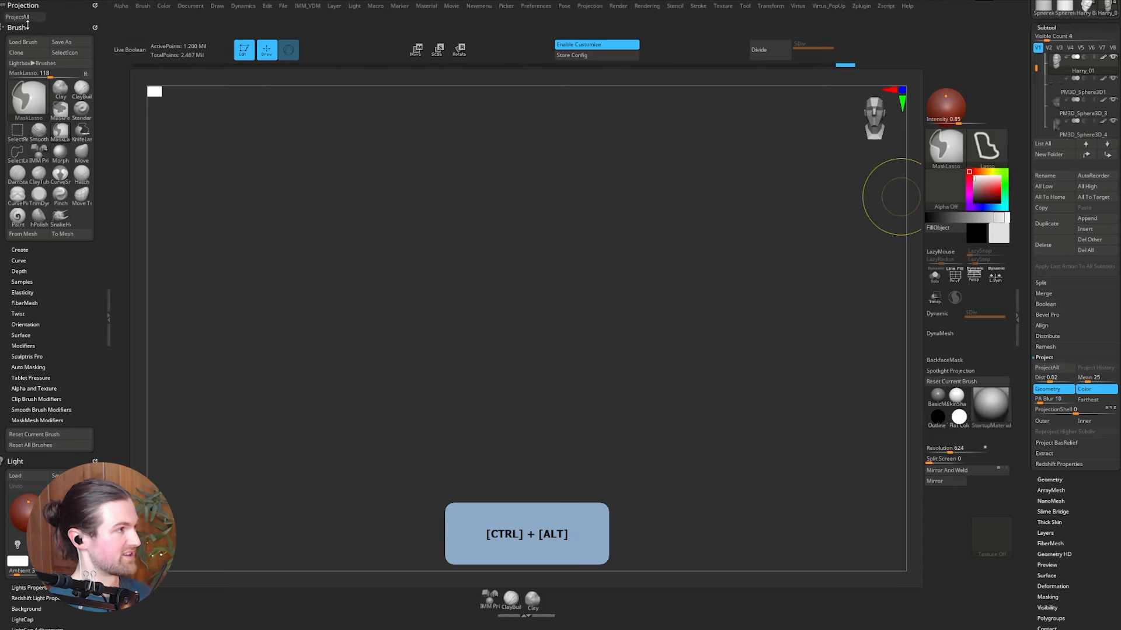
pyautogui.click(536, 6)
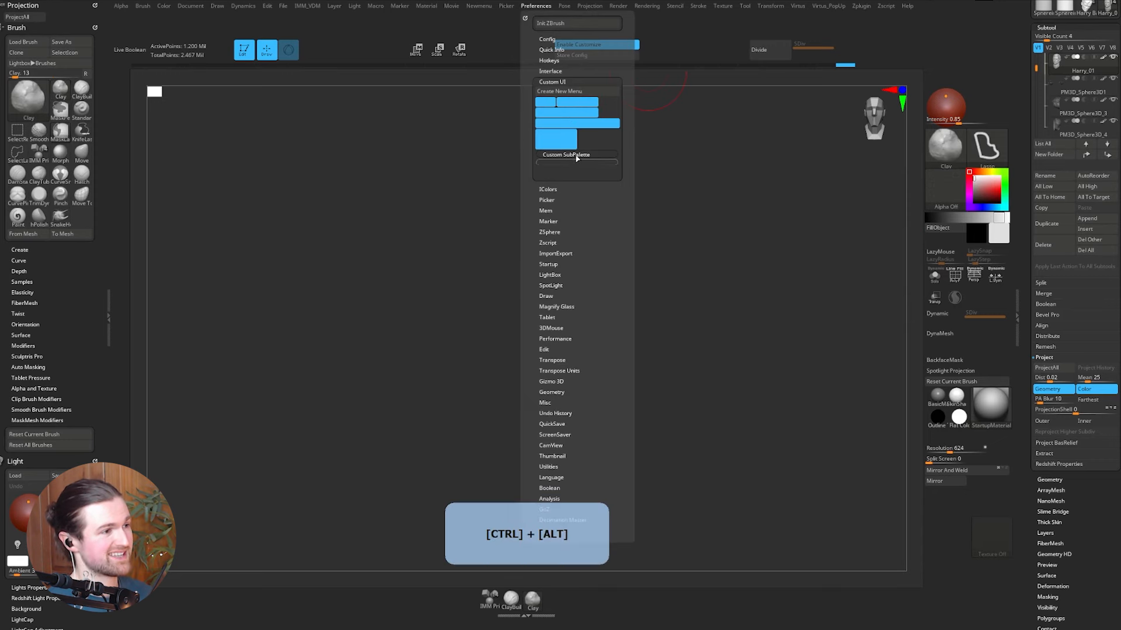
pyautogui.moveTo(575, 159)
pyautogui.keyDown('ctrl'); pyautogui.keyDown('alt'); pyautogui.mouseDown()
pyautogui.moveTo(275, 107)
pyautogui.moveTo(47, 29)
pyautogui.mouseUp(); pyautogui.keyUp('alt'); pyautogui.keyUp('ctrl')
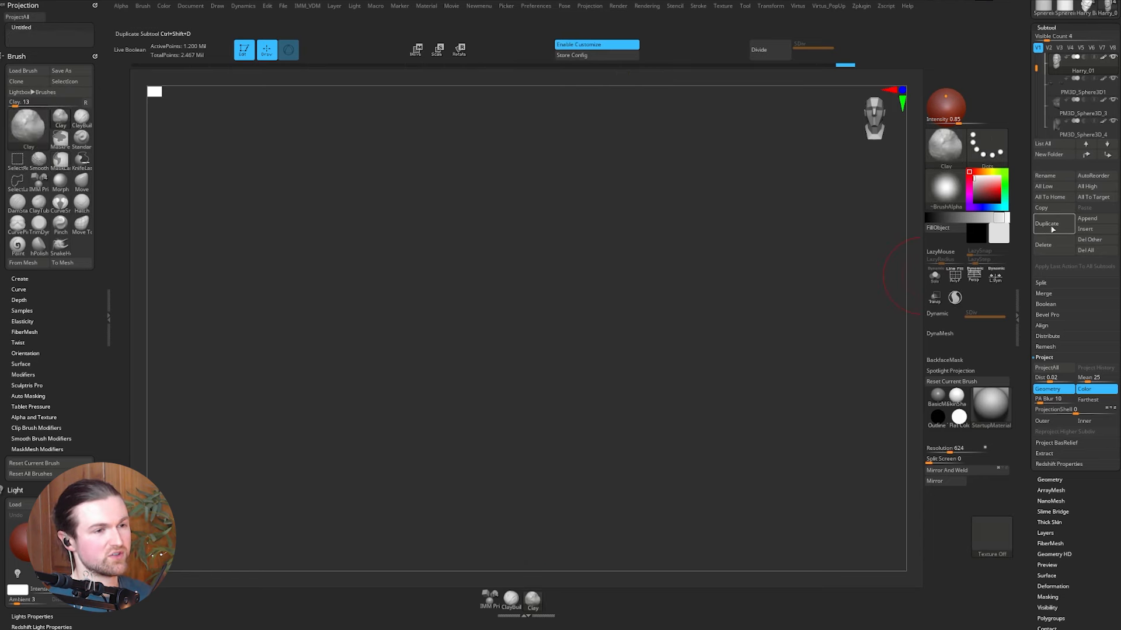
# Step: Place copies of the subtool Duplicate and Delete buttons side by side in the Projection menu's untitled subpalette
pyautogui.hotkey('ctrl', 'alt')
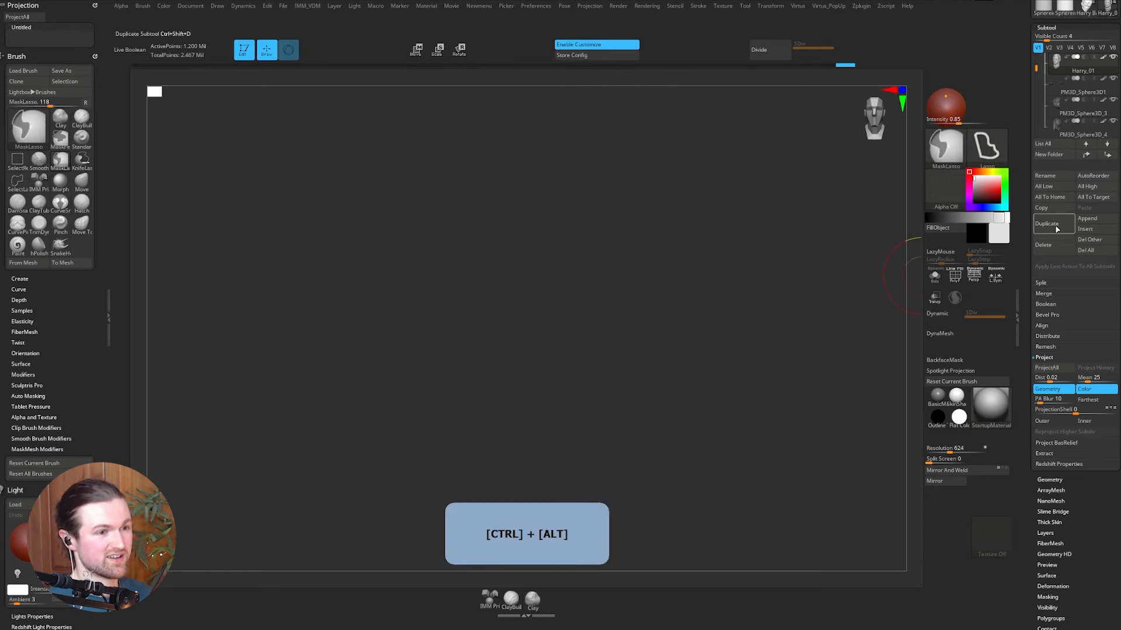
pyautogui.keyDown('ctrl'); pyautogui.keyDown('alt'); pyautogui.click(1058, 228); pyautogui.keyUp('alt'); pyautogui.keyUp('ctrl')
pyautogui.keyDown('ctrl'); pyautogui.keyDown('alt'); pyautogui.moveTo(1058, 228); pyautogui.dragTo(23, 42); pyautogui.keyUp('alt'); pyautogui.keyUp('ctrl')
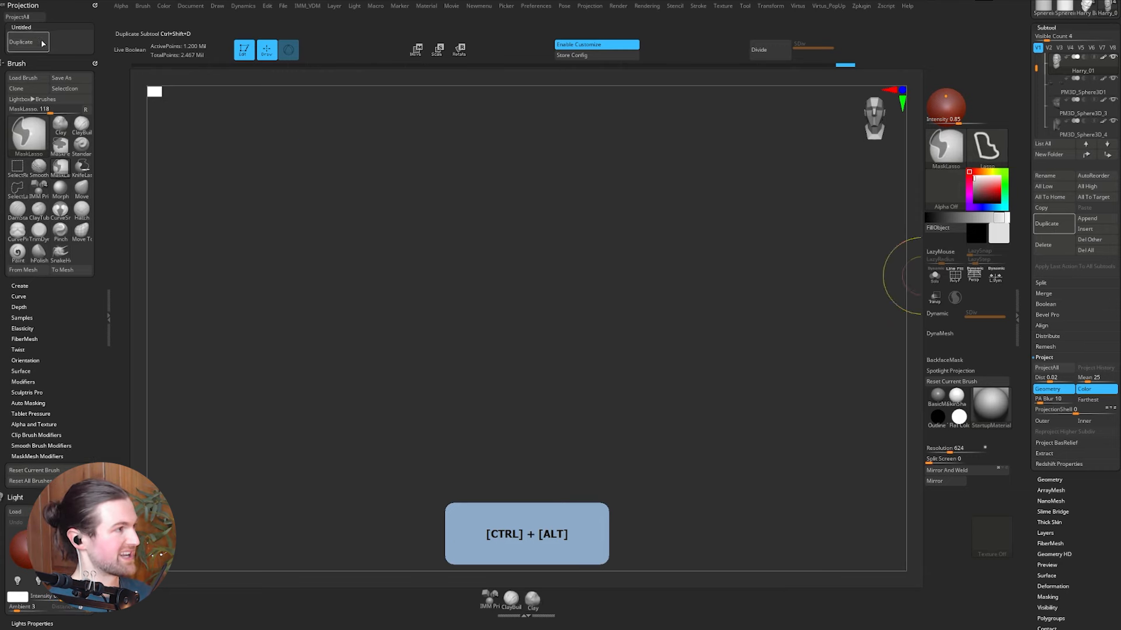
pyautogui.keyDown('ctrl'); pyautogui.keyDown('alt'); pyautogui.moveTo(1043, 245); pyautogui.dragTo(60, 42); pyautogui.keyUp('alt'); pyautogui.keyUp('ctrl')
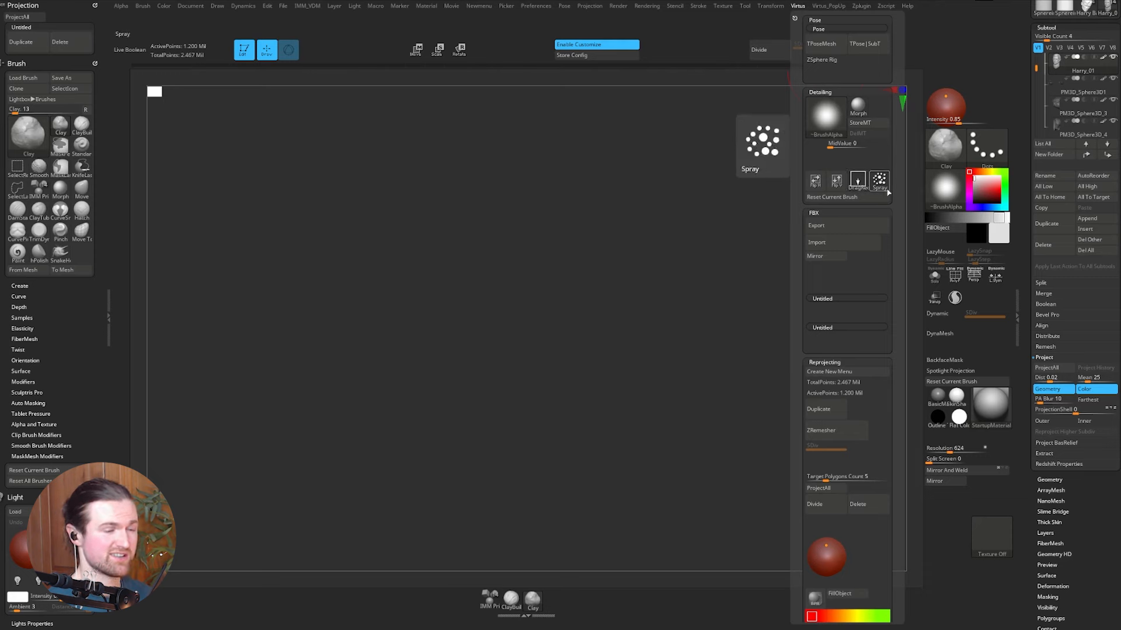
# Step: Examine the custom Virtus menu down to its Reprojecting section, and the Subtool section of the custom pop-up palette
pyautogui.scroll(-1, 820, 199)
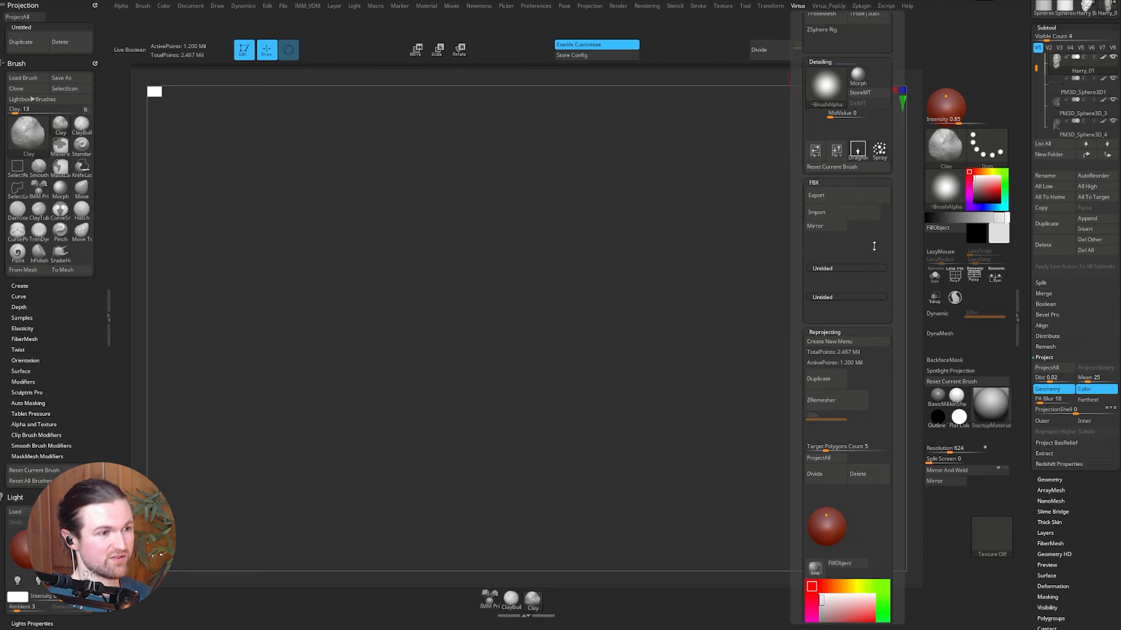
pyautogui.moveTo(895, 314); pyautogui.dragTo(882, 233)
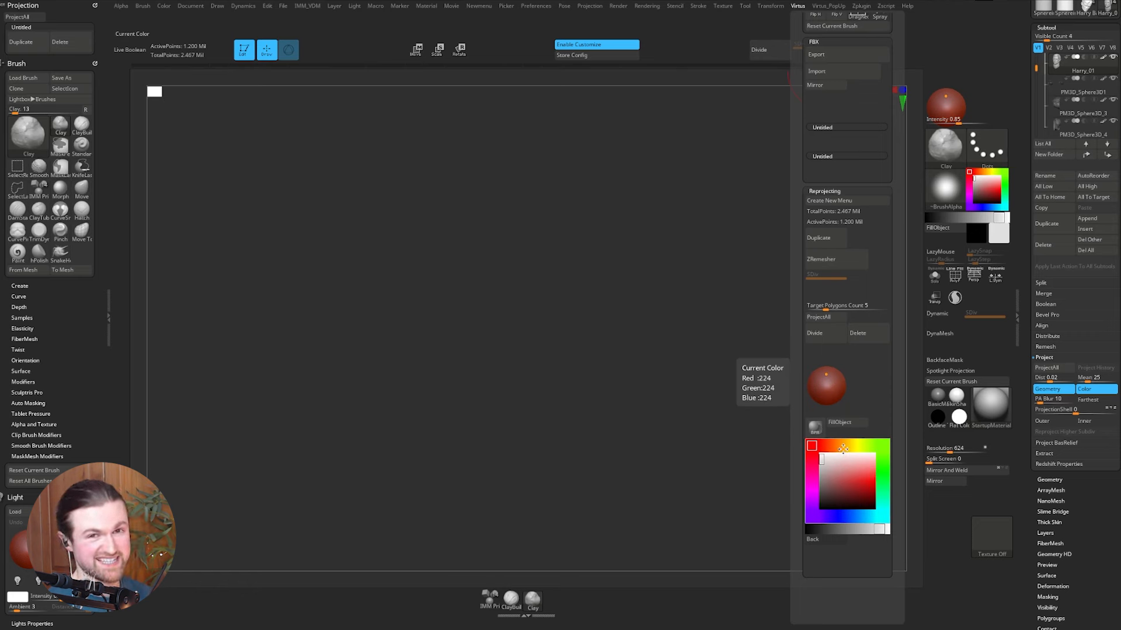
pyautogui.press('space')
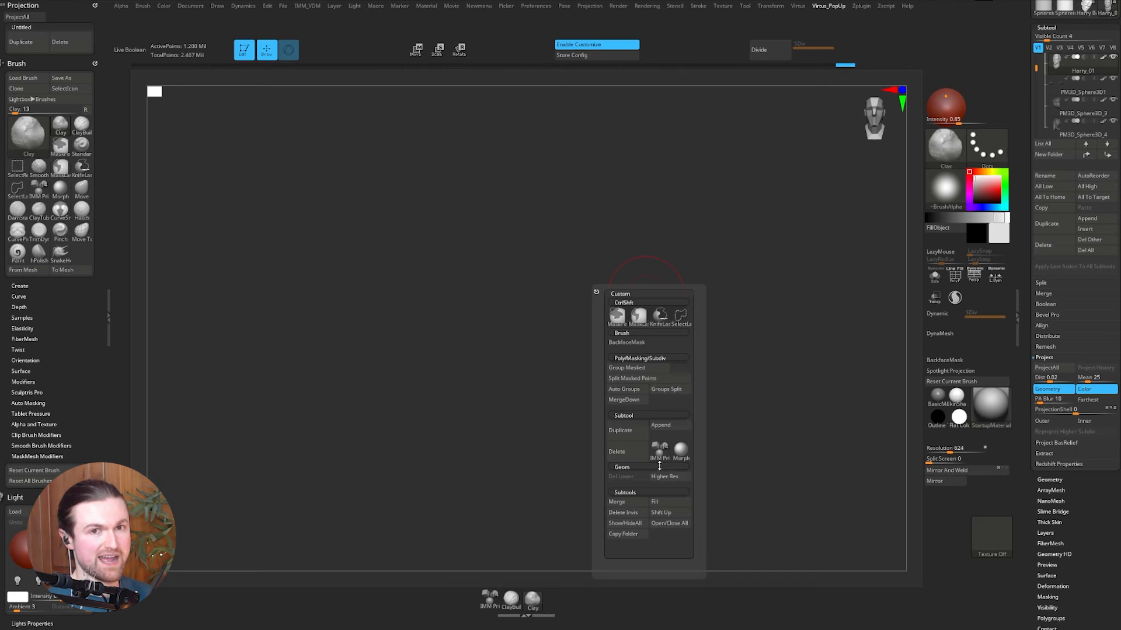
pyautogui.click(637, 415)
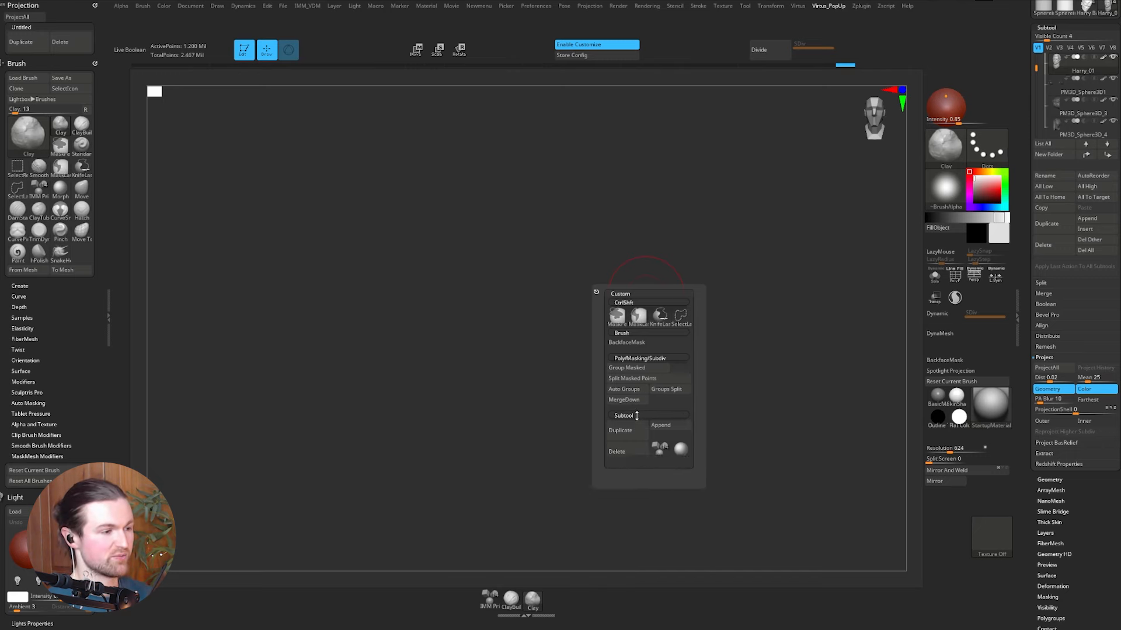
pyautogui.click(637, 415)
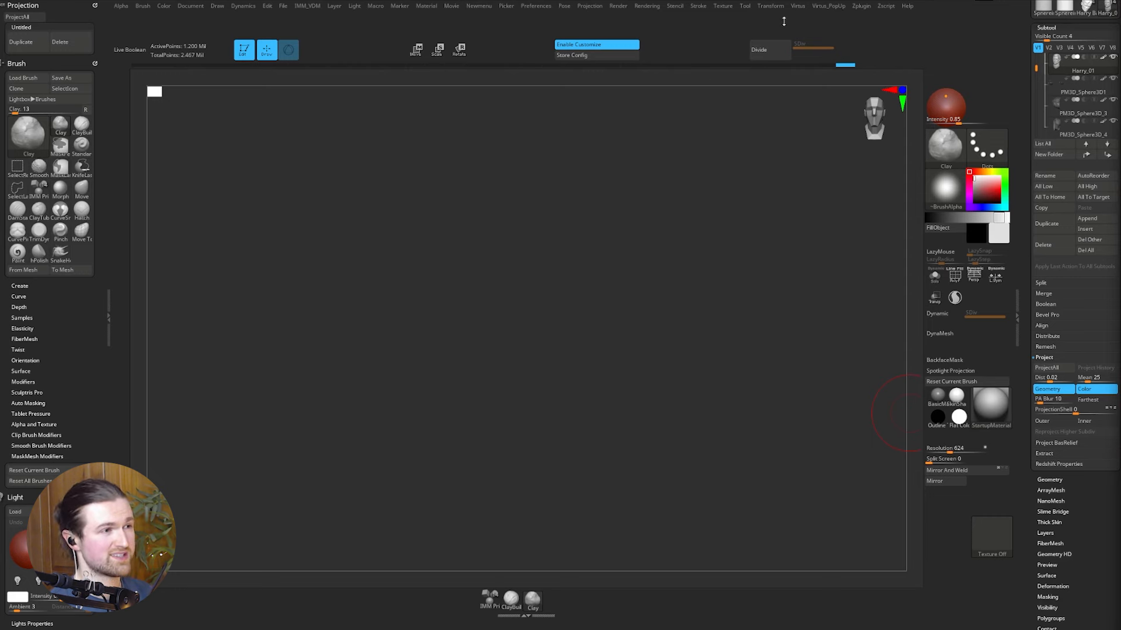
# Step: Look through the SubTool Master plugin commands, and the Custom UI and interface color preferences
pyautogui.click(861, 7)
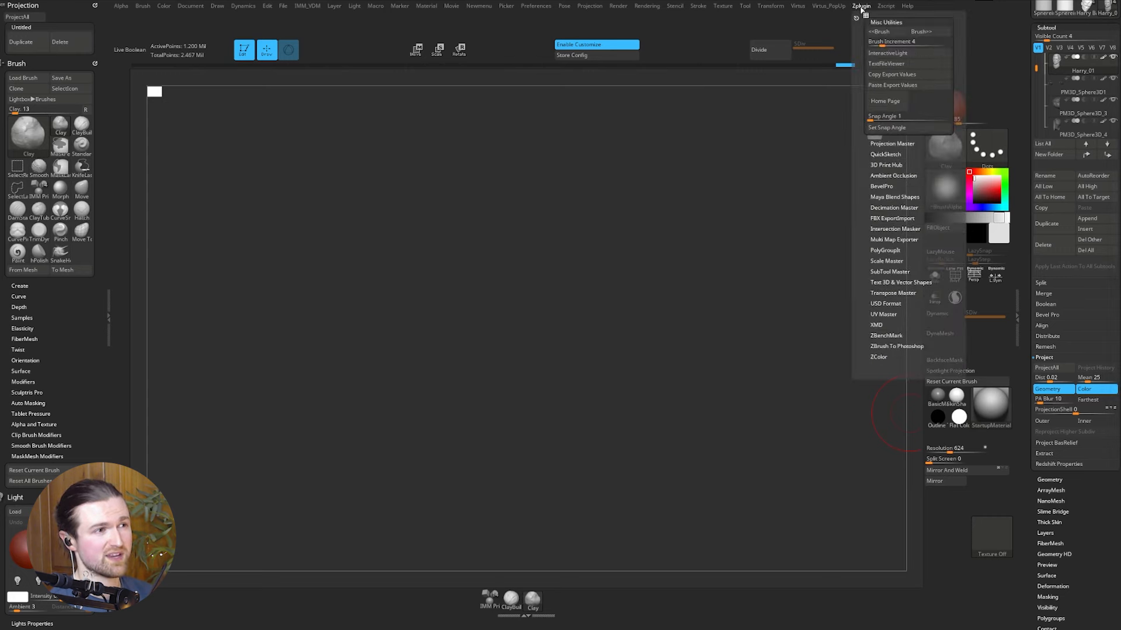
pyautogui.click(890, 272)
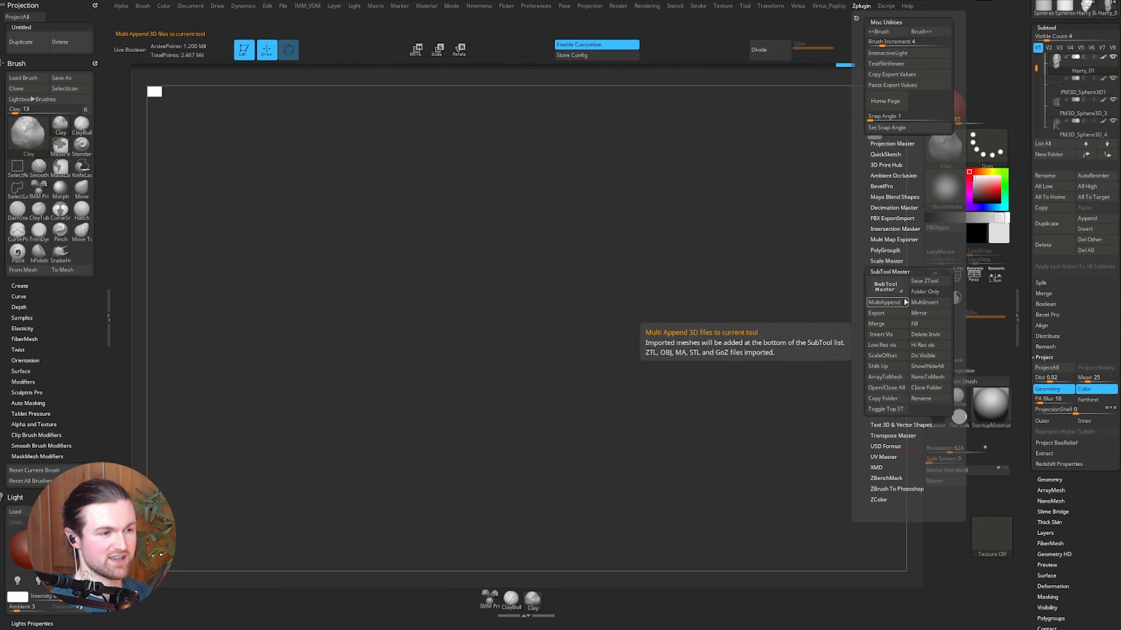
pyautogui.click(536, 7)
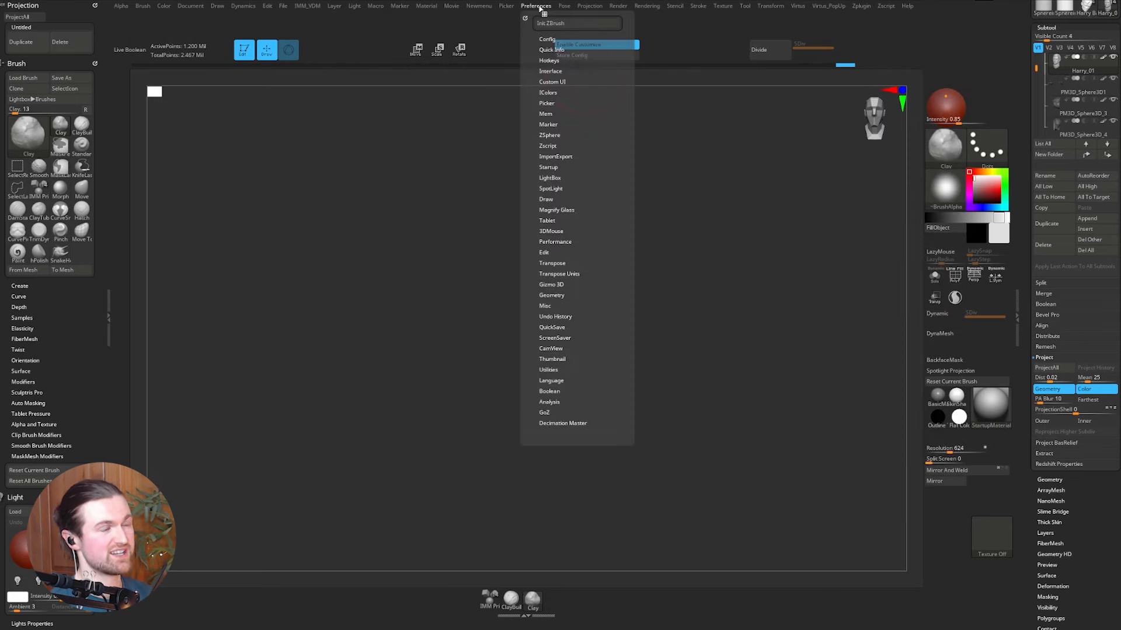
pyautogui.click(558, 81)
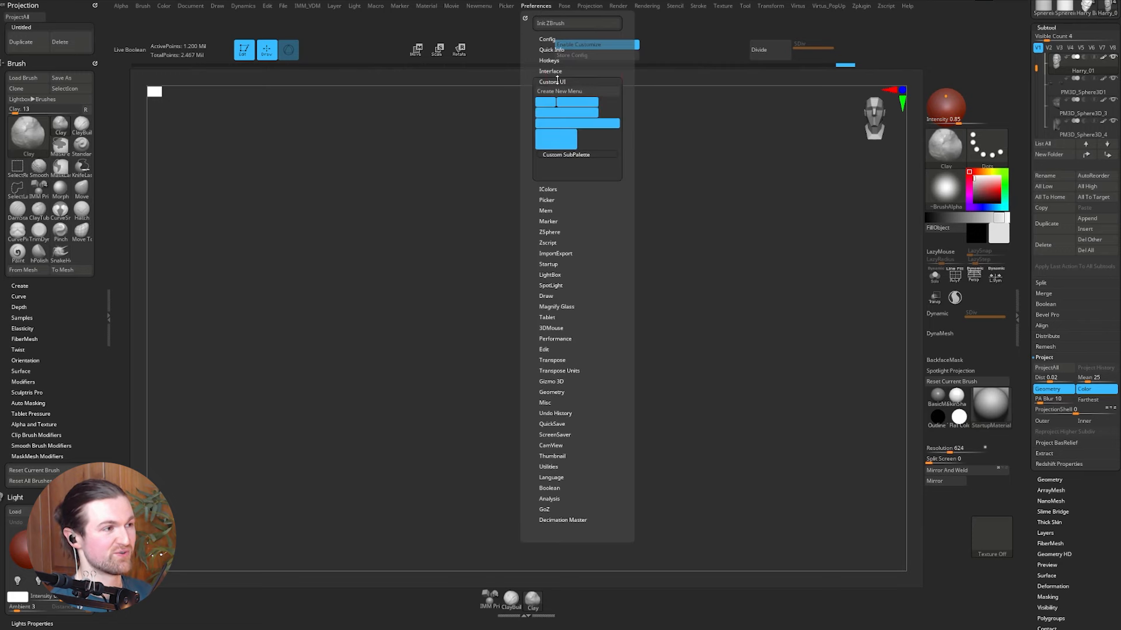
pyautogui.click(558, 81)
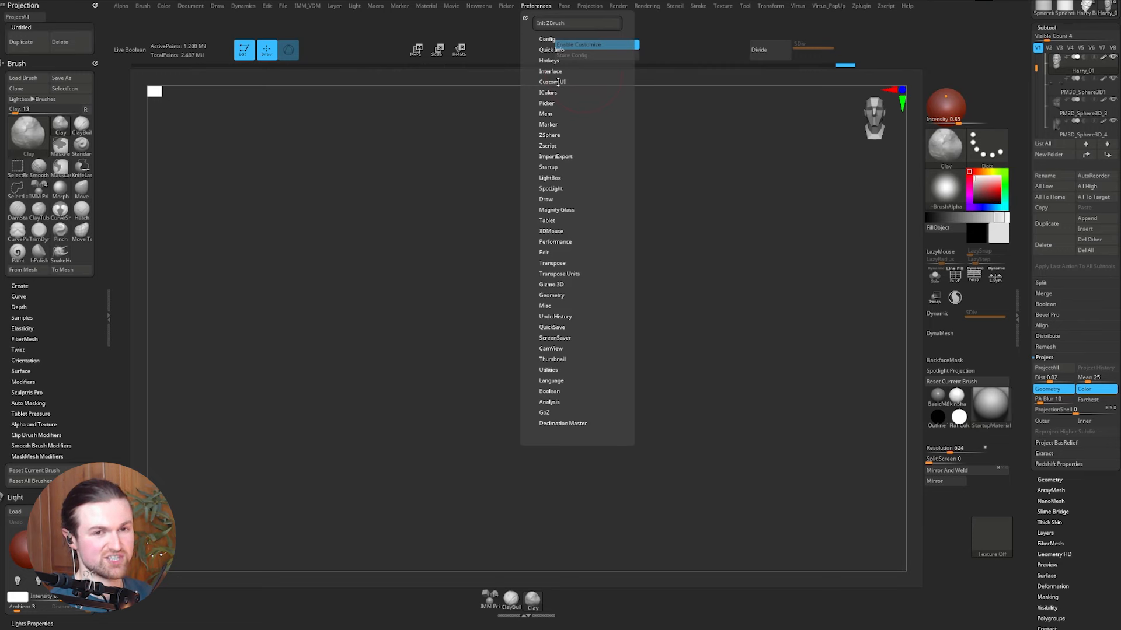
pyautogui.click(555, 92)
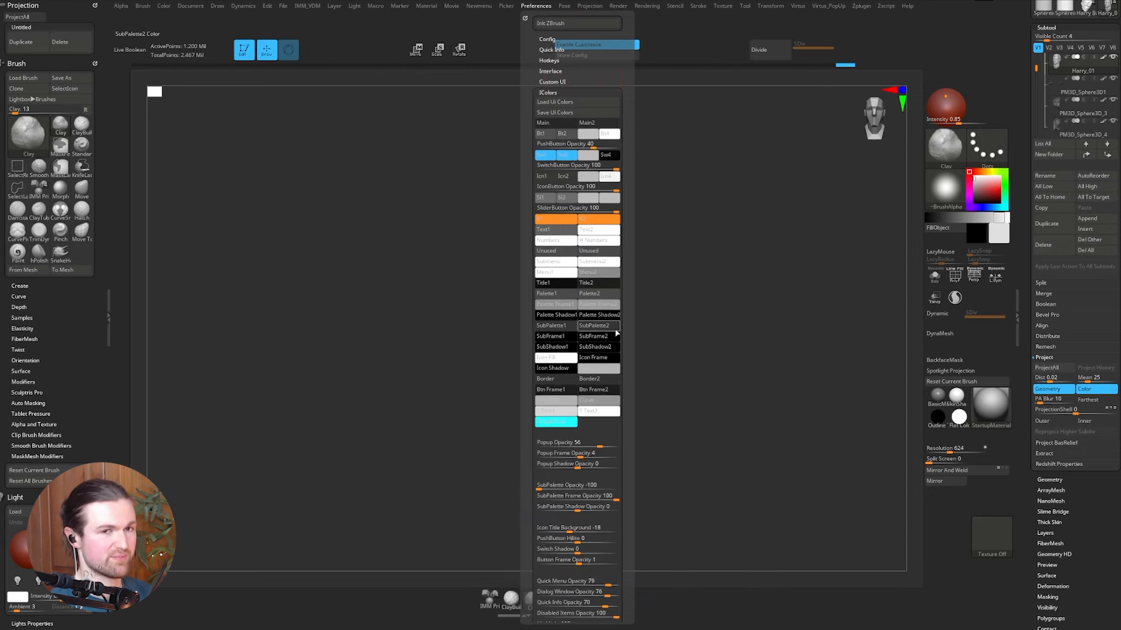
pyautogui.moveTo(627, 350); pyautogui.dragTo(632, 290)
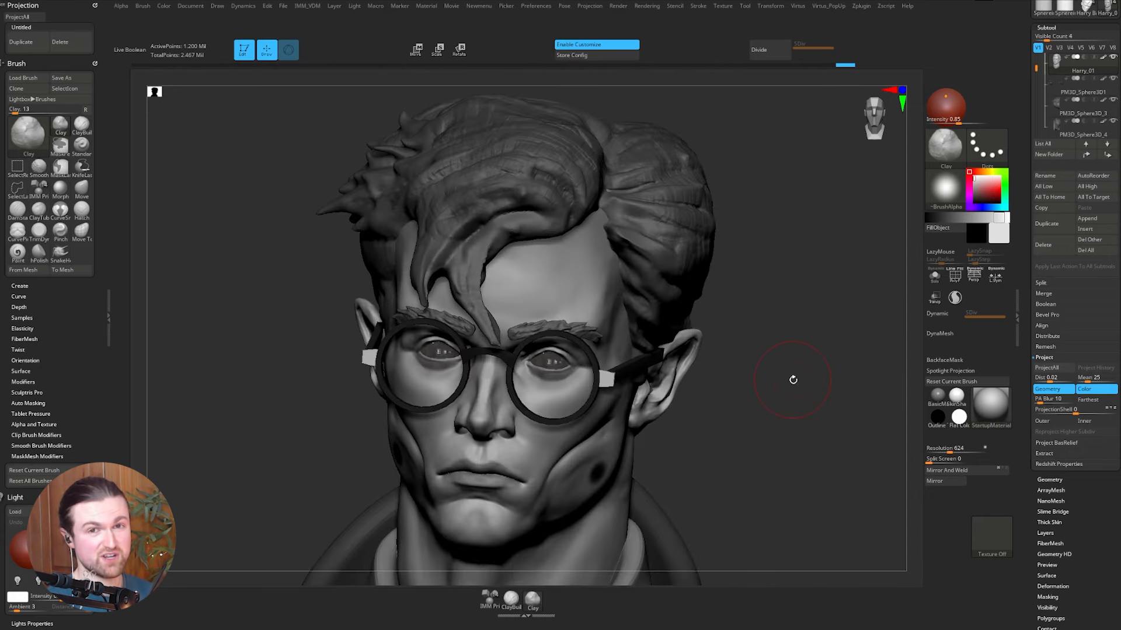